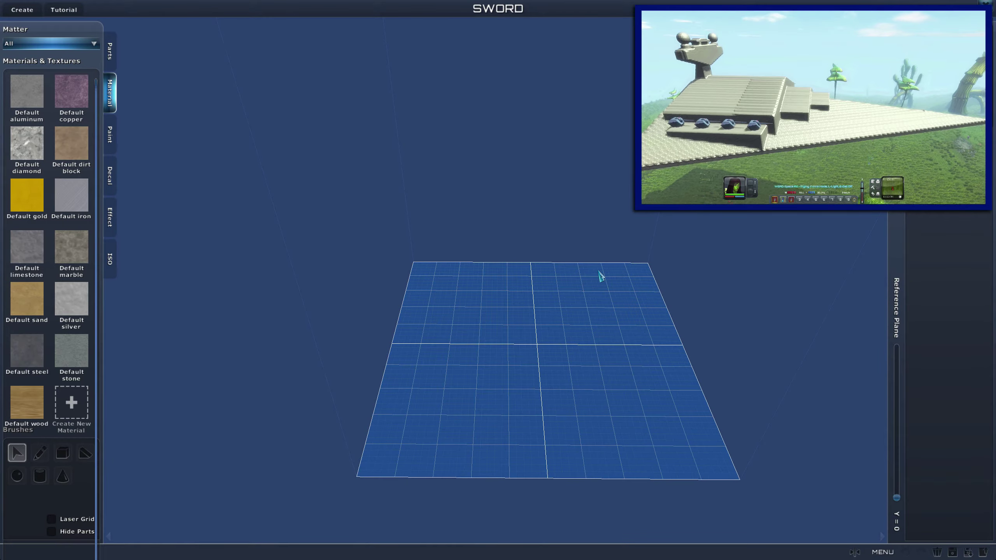
# Step: Raise the reference plane to Y = 5
pyautogui.moveTo(596, 274); pyautogui.dragTo(585, 275, button='right')
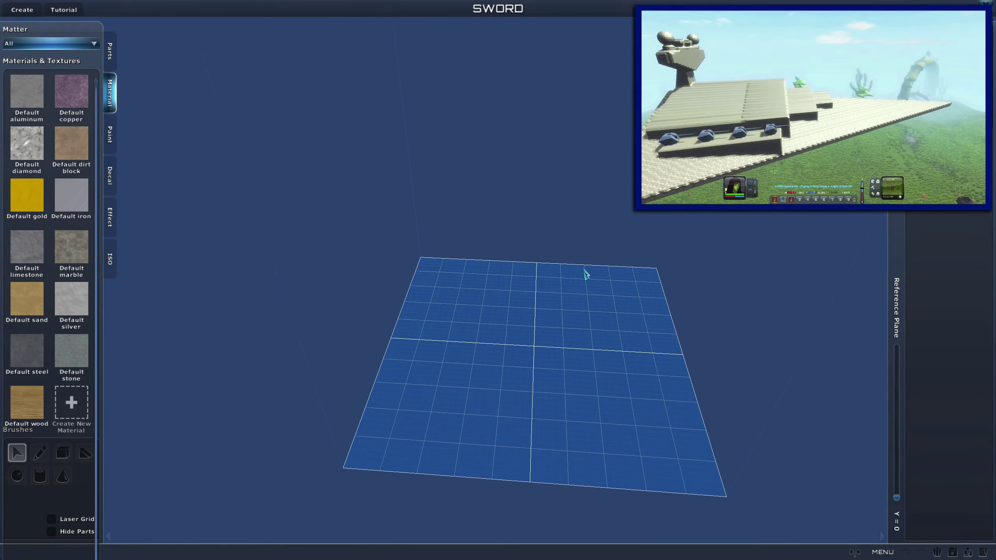
pyautogui.moveTo(585, 274); pyautogui.dragTo(571, 272, button='middle')
pyautogui.moveTo(574, 277); pyautogui.dragTo(583, 316, button='right')
pyautogui.moveTo(588, 256)
pyautogui.mouseDown(button='right')
pyautogui.moveTo(575, 271)
pyautogui.moveTo(594, 243)
pyautogui.moveTo(582, 249)
pyautogui.mouseUp(button='right')
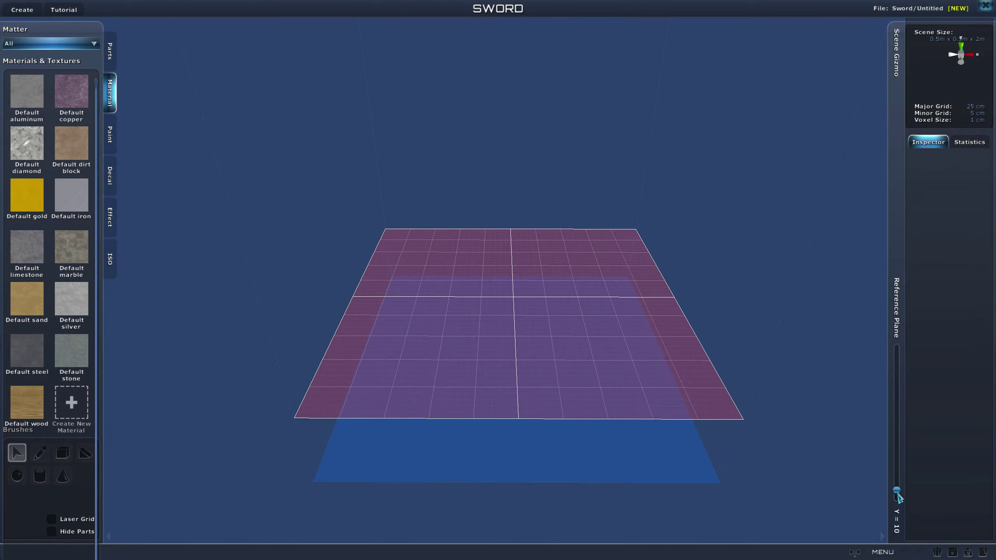
pyautogui.moveTo(898, 498); pyautogui.dragTo(897, 501)
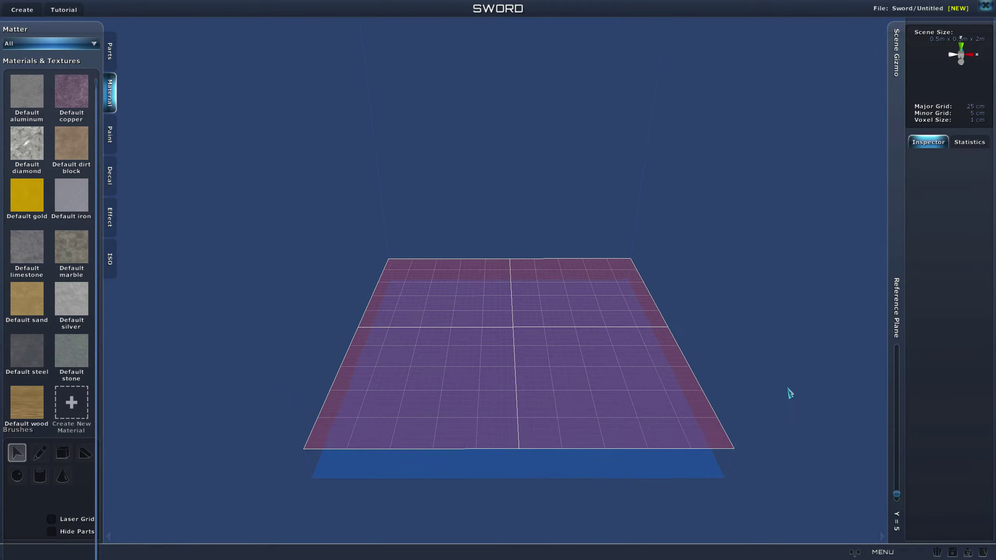
# Step: Place a Copper Hilt part upright at the centre of the reference plane grid
pyautogui.moveTo(796, 337); pyautogui.dragTo(779, 389, button='right')
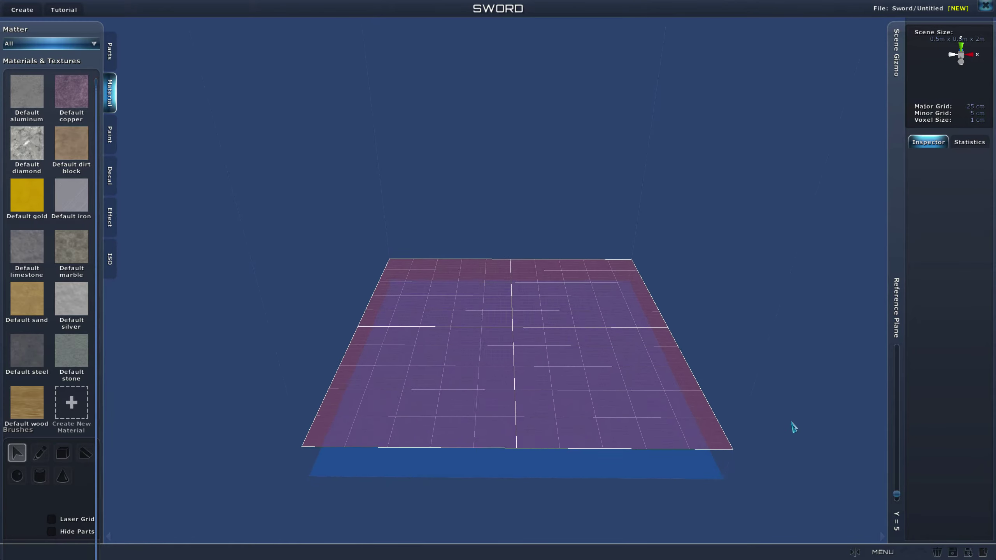
pyautogui.scroll(1, 794, 429)
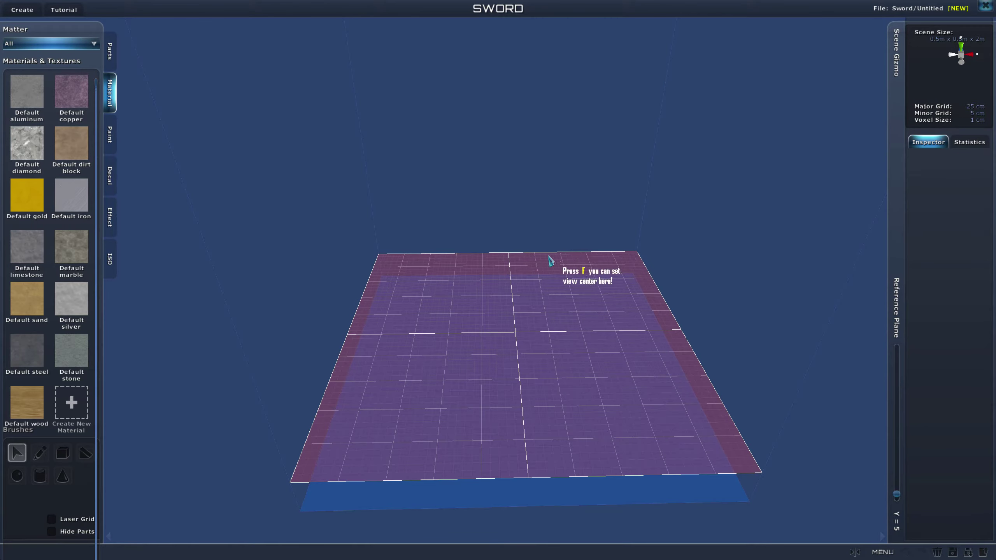
pyautogui.click(111, 53)
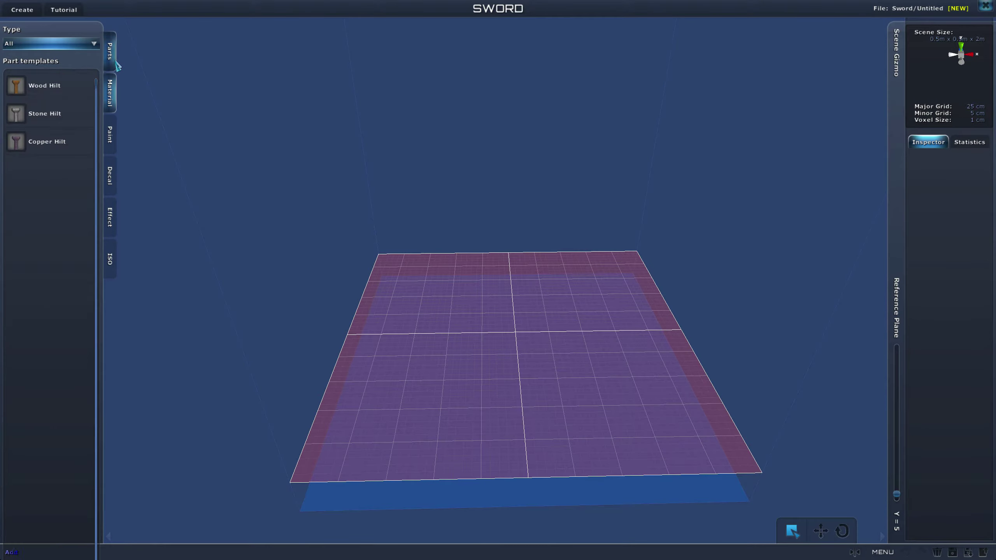
pyautogui.click(71, 147)
pyautogui.moveTo(444, 263); pyautogui.dragTo(423, 312, button='right')
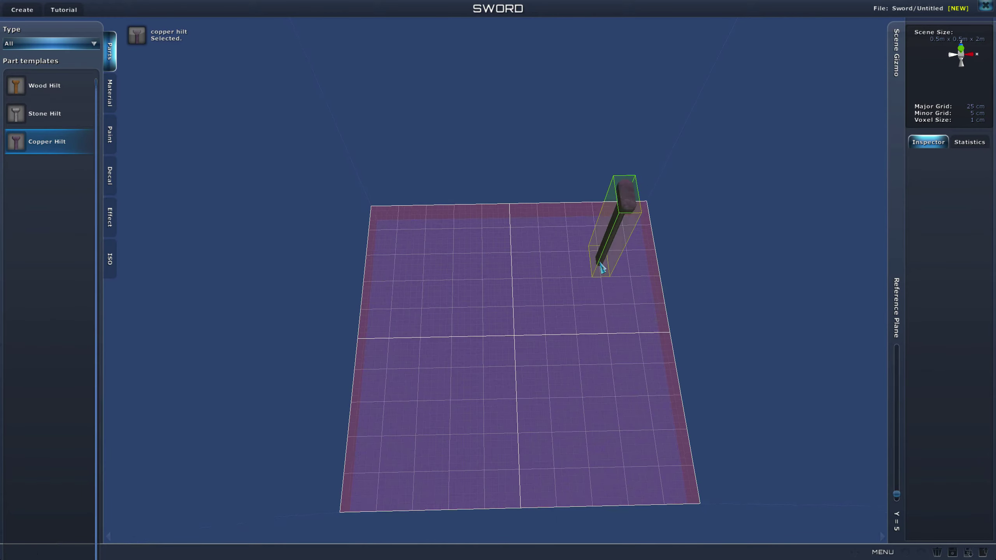
pyautogui.scroll(1, 528, 360)
pyautogui.click(971, 54)
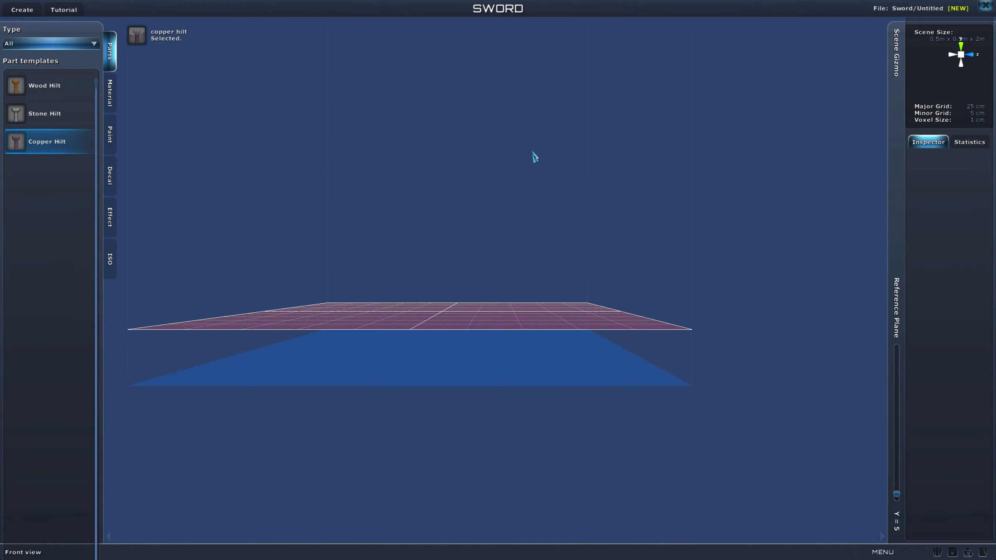
pyautogui.moveTo(531, 153); pyautogui.dragTo(545, 245, button='right')
pyautogui.scroll(3, 454, 325)
pyautogui.moveTo(453, 326); pyautogui.dragTo(532, 392, button='right')
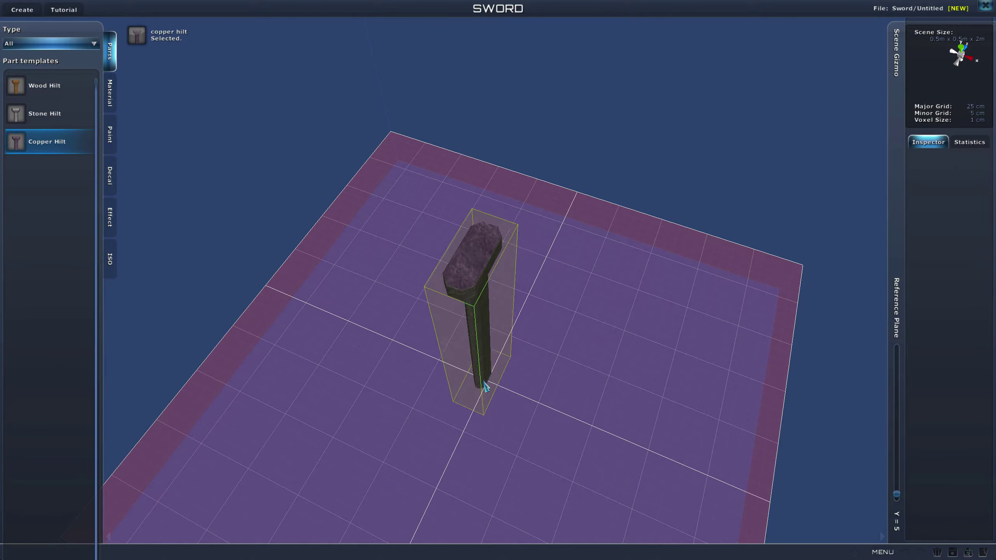
pyautogui.moveTo(578, 403); pyautogui.dragTo(627, 378, button='right')
# Step: Bring up the materials library and examine the placed hilt from several angles, including from beneath the reference plane
pyautogui.click(110, 91)
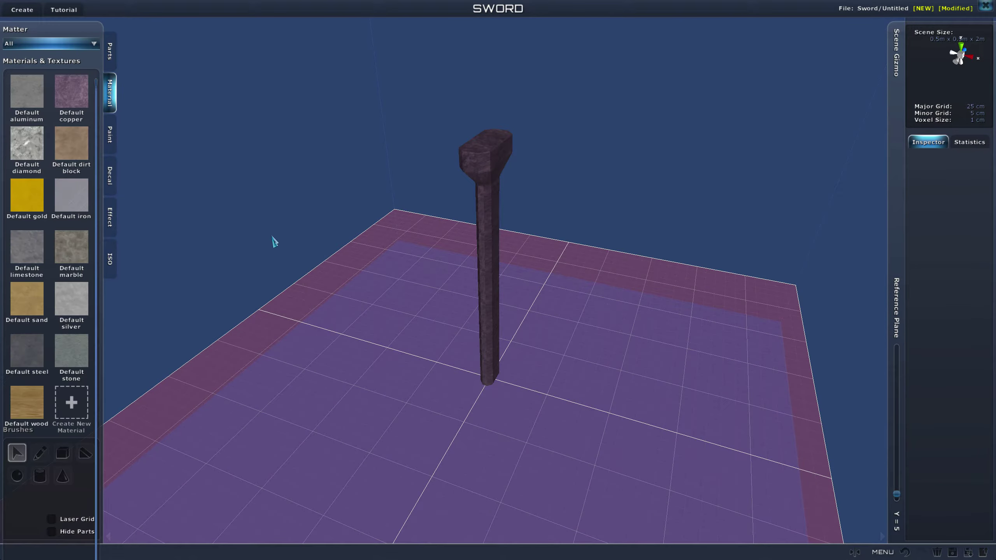
pyautogui.moveTo(273, 236)
pyautogui.mouseDown(button='right')
pyautogui.moveTo(318, 251)
pyautogui.moveTo(322, 226)
pyautogui.moveTo(391, 247)
pyautogui.moveTo(395, 267)
pyautogui.moveTo(400, 238)
pyautogui.moveTo(390, 292)
pyautogui.moveTo(368, 292)
pyautogui.moveTo(416, 274)
pyautogui.moveTo(418, 258)
pyautogui.moveTo(392, 275)
pyautogui.moveTo(409, 260)
pyautogui.moveTo(400, 259)
pyautogui.moveTo(409, 236)
pyautogui.moveTo(395, 265)
pyautogui.mouseUp(button='right')
pyautogui.scroll(3, 368, 289)
pyautogui.scroll(-3, 367, 289)
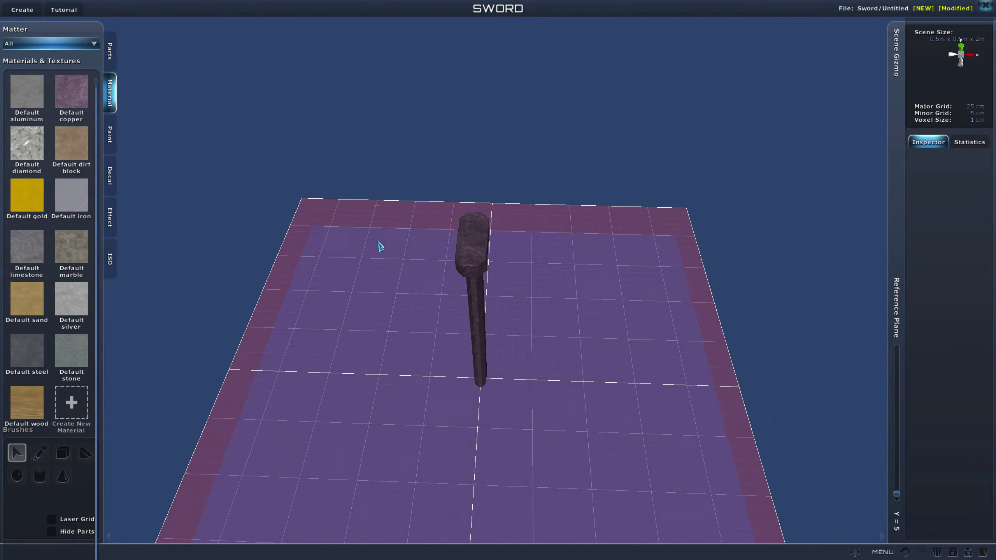
pyautogui.moveTo(409, 291); pyautogui.dragTo(618, 230, button='right')
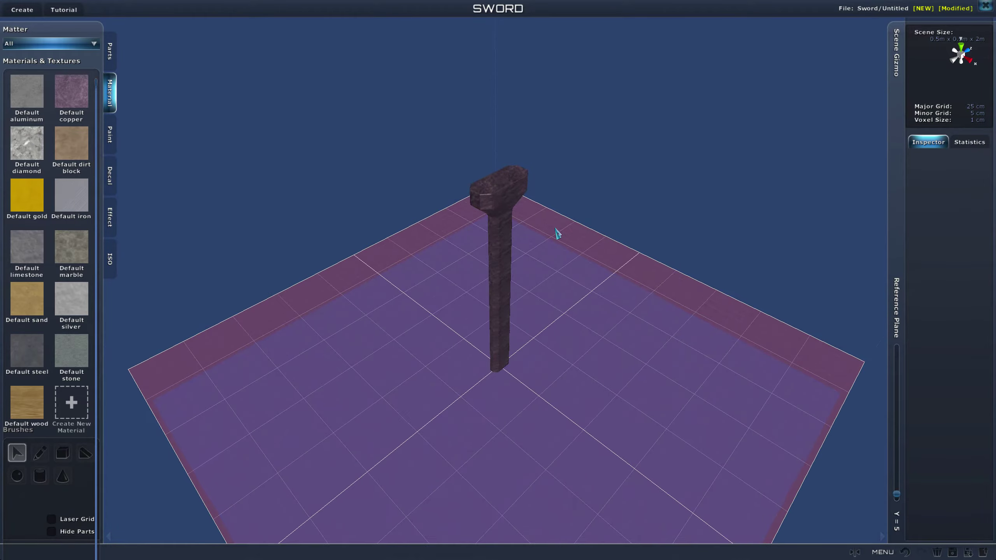
pyautogui.moveTo(545, 206); pyautogui.dragTo(627, 372, button='right')
pyautogui.scroll(1, 550, 275)
pyautogui.scroll(1, 556, 278)
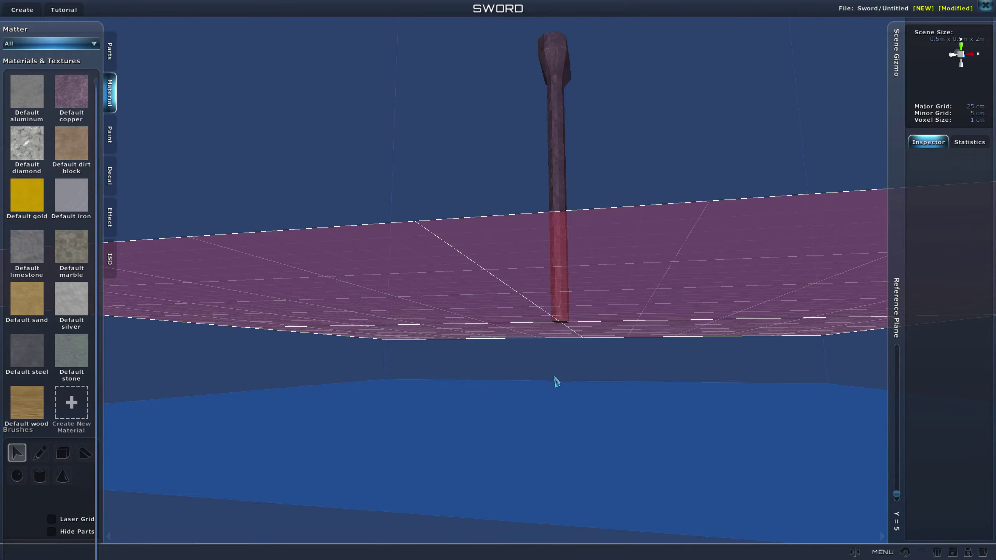
pyautogui.moveTo(550, 362); pyautogui.dragTo(568, 409, button='right')
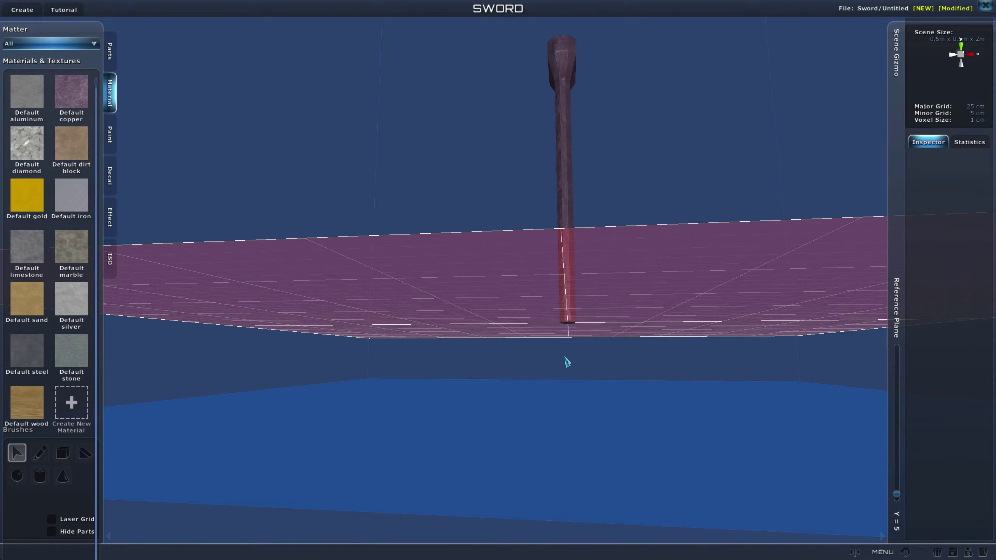
pyautogui.moveTo(566, 361); pyautogui.dragTo(639, 334, button='right')
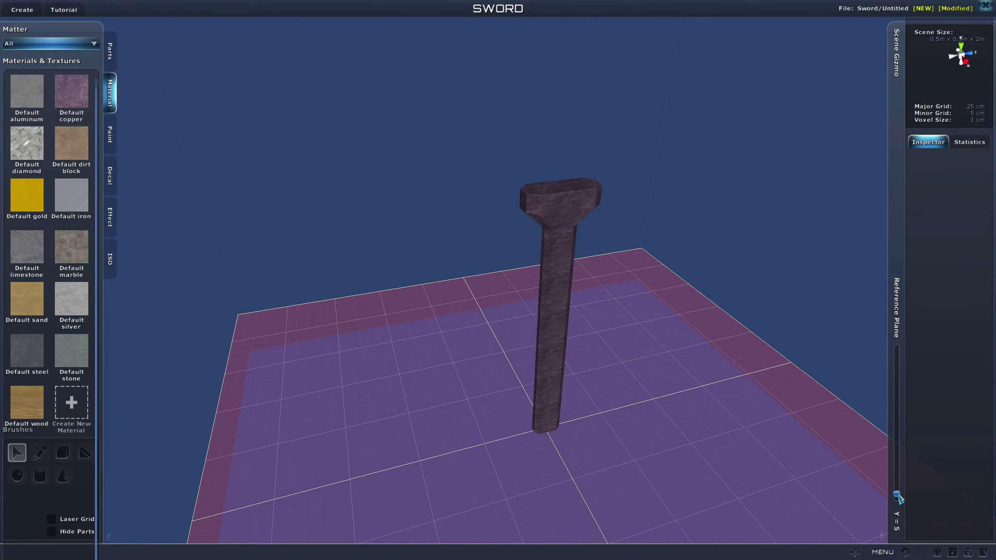
# Step: Raise the reference plane to Y = 24, level with the head of the hilt
pyautogui.moveTo(898, 497); pyautogui.dragTo(883, 476)
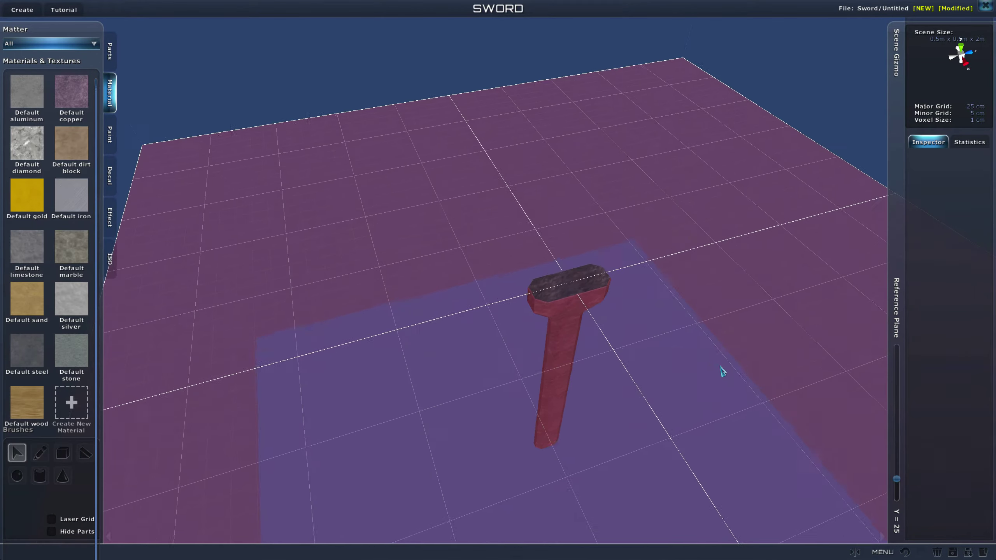
pyautogui.moveTo(723, 371); pyautogui.dragTo(724, 378, button='right')
pyautogui.moveTo(485, 364); pyautogui.dragTo(489, 326, button='right')
pyautogui.scroll(-2, 532, 281)
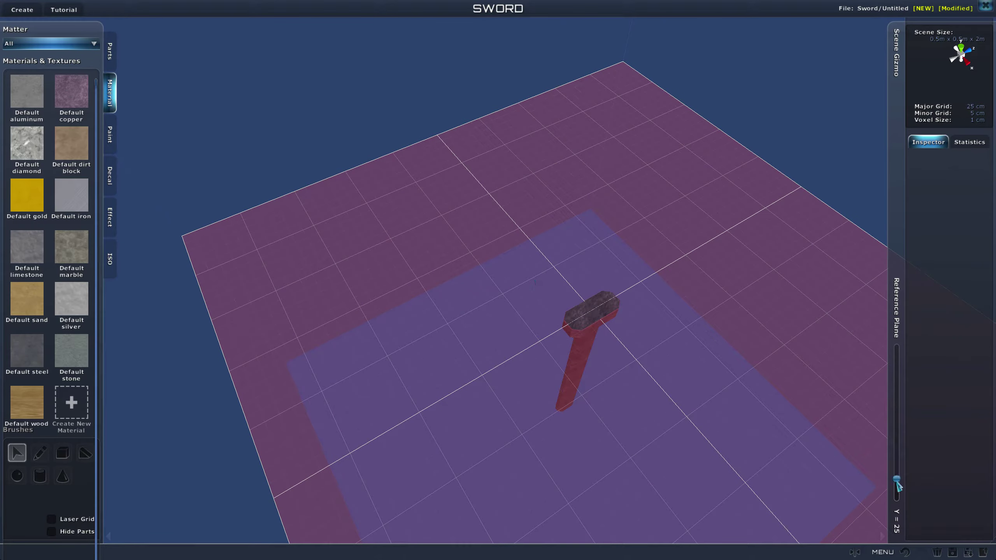
pyautogui.moveTo(897, 483); pyautogui.dragTo(897, 485)
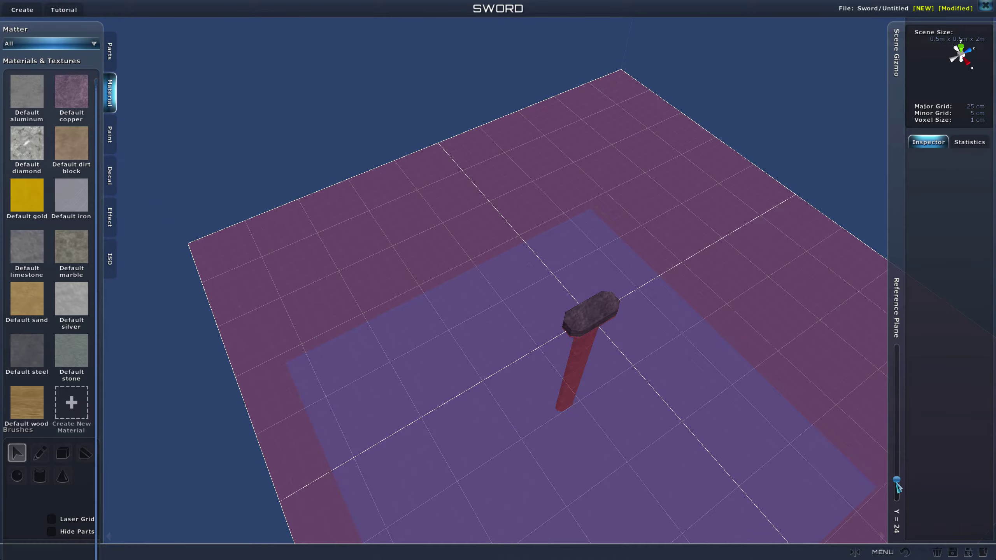
# Step: Draw a long vertical blade in Default diamond with the Cylinder Brush, using a 2 x 2 base centred on the hilt's head
pyautogui.moveTo(695, 403); pyautogui.dragTo(670, 368, button='right')
pyautogui.scroll(1, 684, 399)
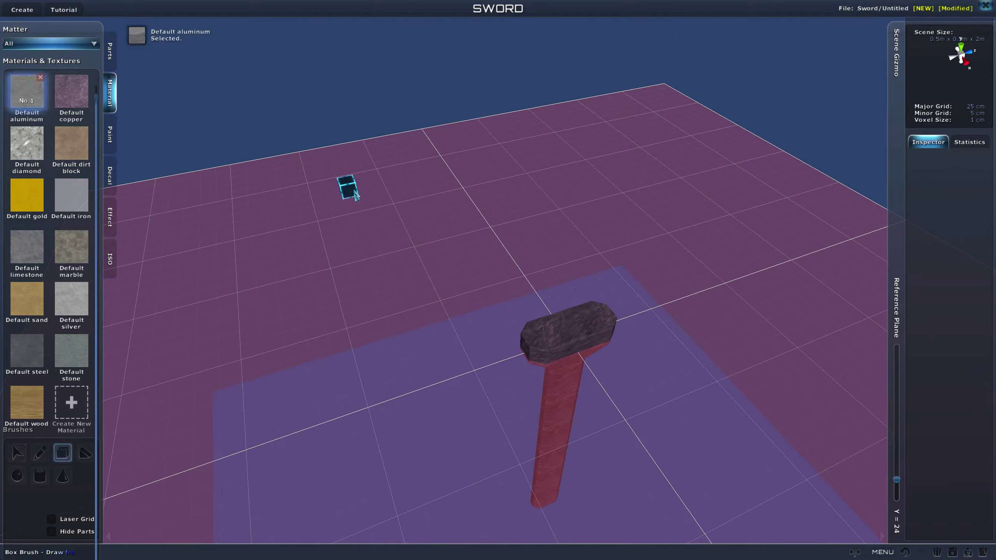
pyautogui.click(27, 145)
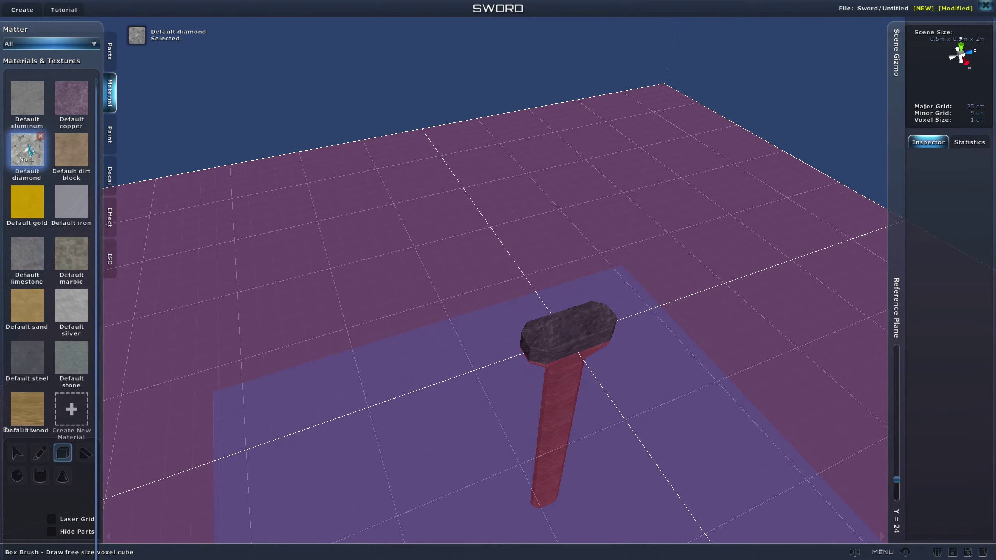
pyautogui.moveTo(378, 151)
pyautogui.mouseDown(button='right')
pyautogui.moveTo(452, 193)
pyautogui.moveTo(537, 160)
pyautogui.moveTo(593, 223)
pyautogui.moveTo(647, 232)
pyautogui.mouseUp(button='right')
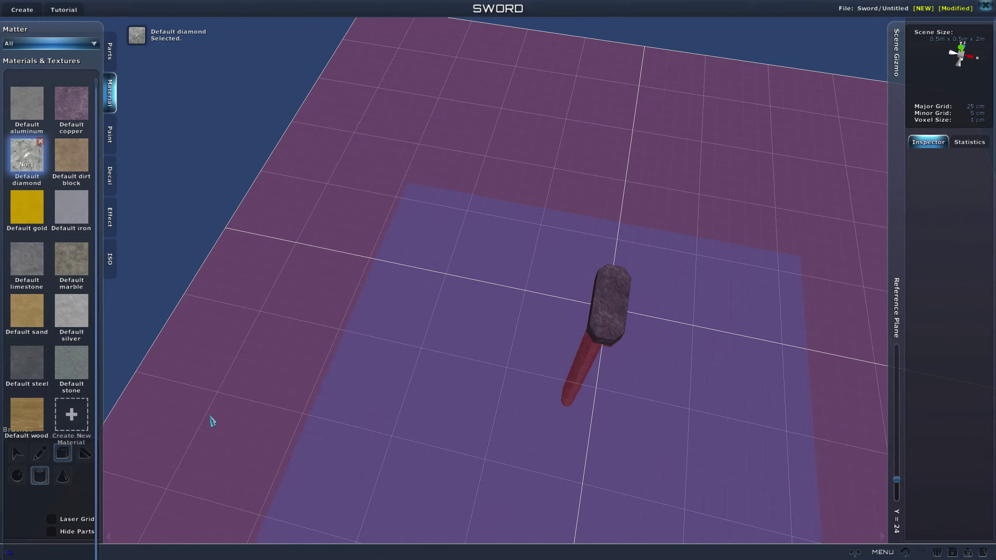
pyautogui.moveTo(739, 299); pyautogui.dragTo(662, 287, button='right')
pyautogui.moveTo(542, 293); pyautogui.dragTo(584, 298, button='right')
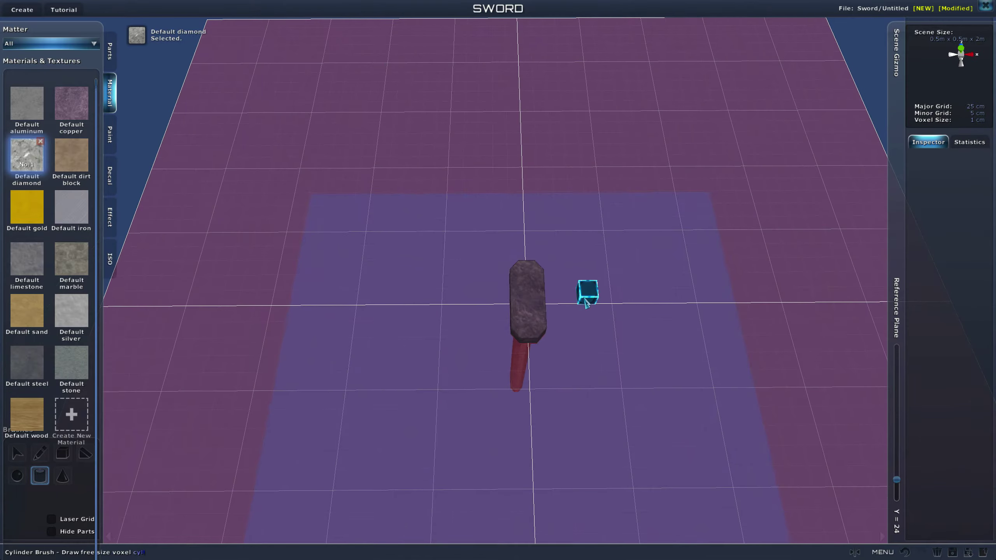
pyautogui.moveTo(530, 308); pyautogui.dragTo(531, 306)
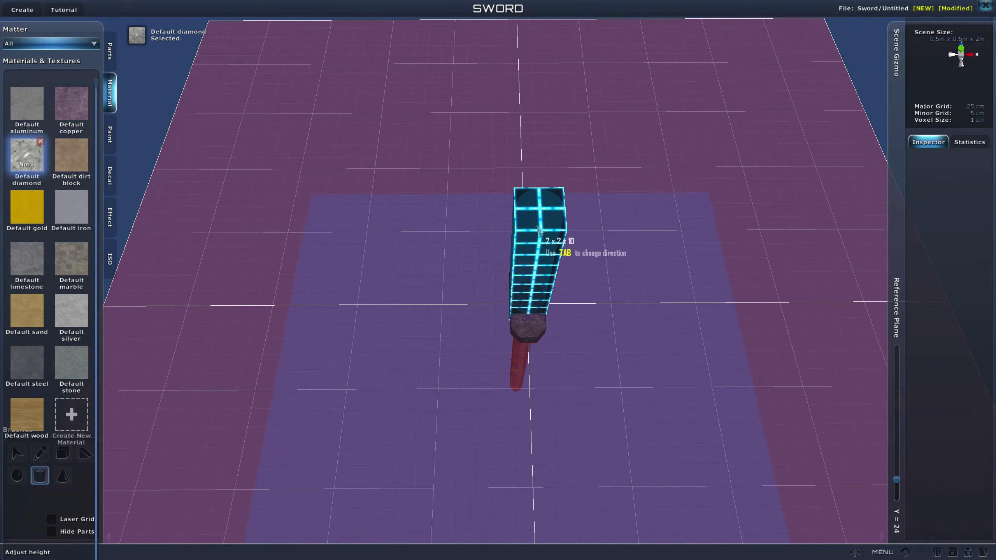
pyautogui.scroll(-3, 540, 212)
pyautogui.moveTo(543, 139); pyautogui.dragTo(545, 82, button='right')
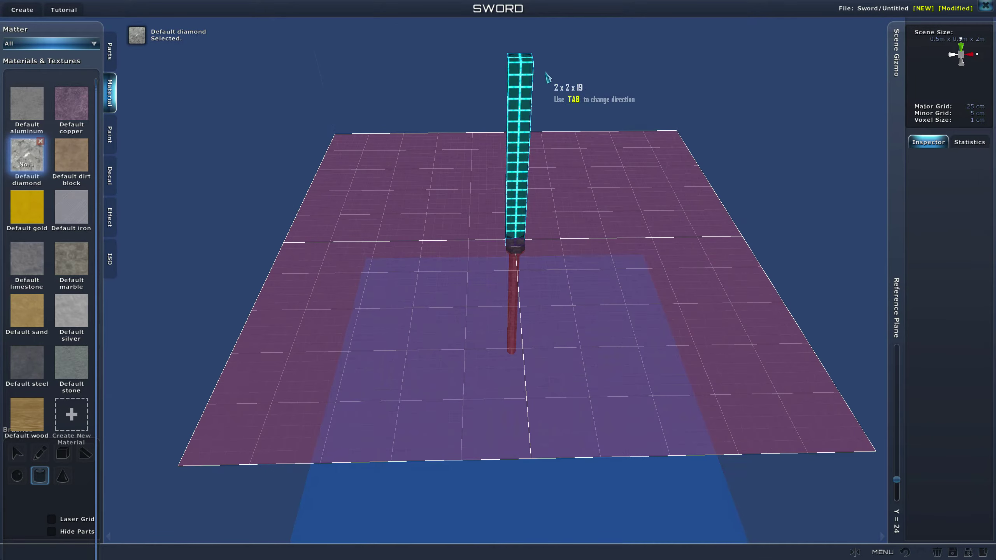
pyautogui.scroll(-6, 546, 83)
pyautogui.moveTo(537, 128); pyautogui.dragTo(505, 118, button='right')
pyautogui.scroll(-2, 535, 75)
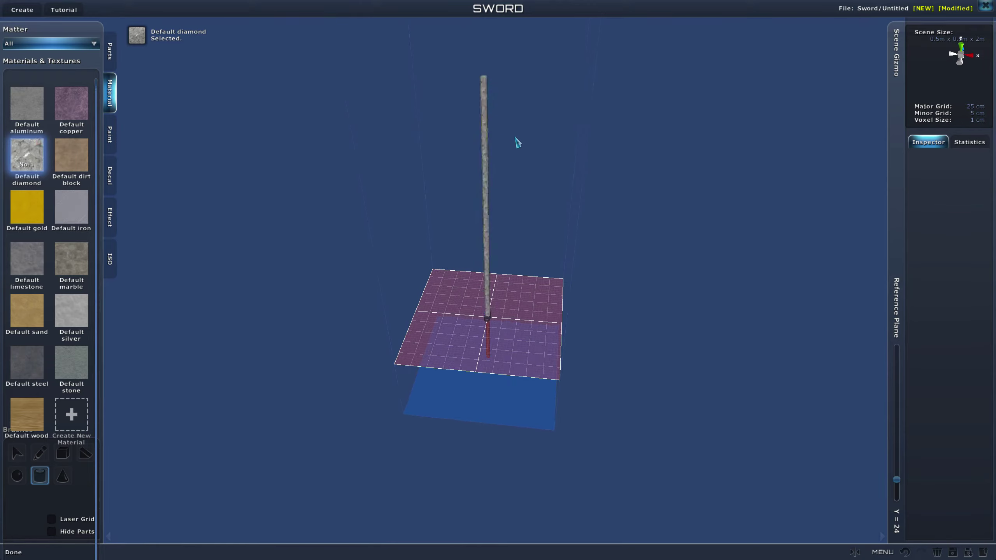
# Step: Cap the blade's upper end with a pointed Default diamond tip on a 2 x 2 base using the Cone Brush
pyautogui.scroll(2, 515, 138)
pyautogui.moveTo(534, 80); pyautogui.dragTo(562, 58, button='right')
pyautogui.scroll(-5, 533, 59)
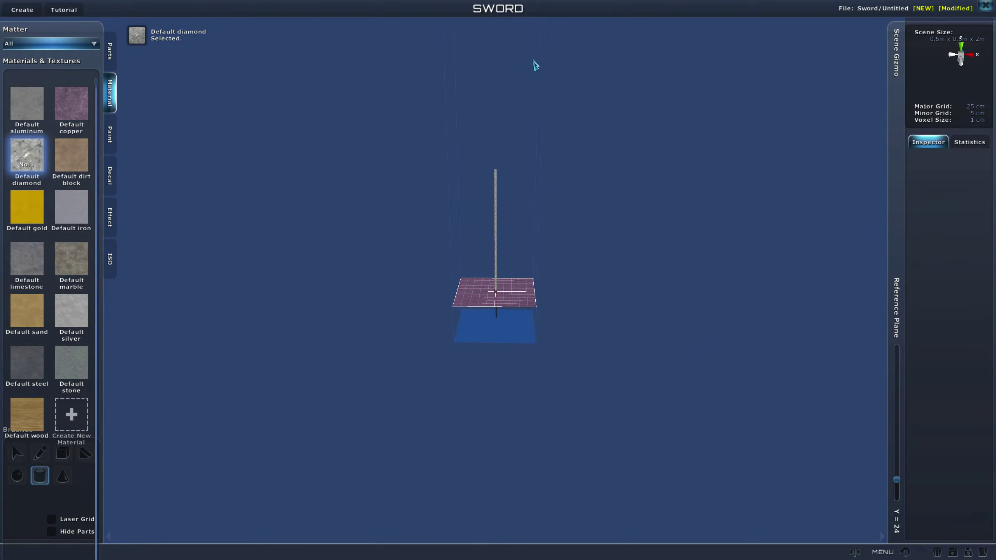
pyautogui.scroll(3, 520, 100)
pyautogui.moveTo(520, 100); pyautogui.dragTo(533, 209, button='middle')
pyautogui.scroll(3, 534, 209)
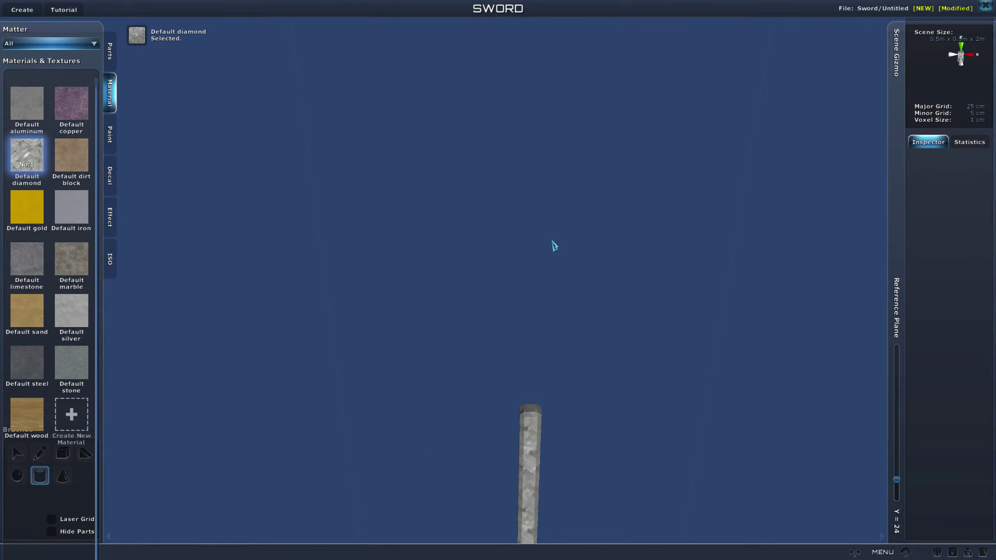
pyautogui.moveTo(554, 246); pyautogui.dragTo(553, 184, button='right')
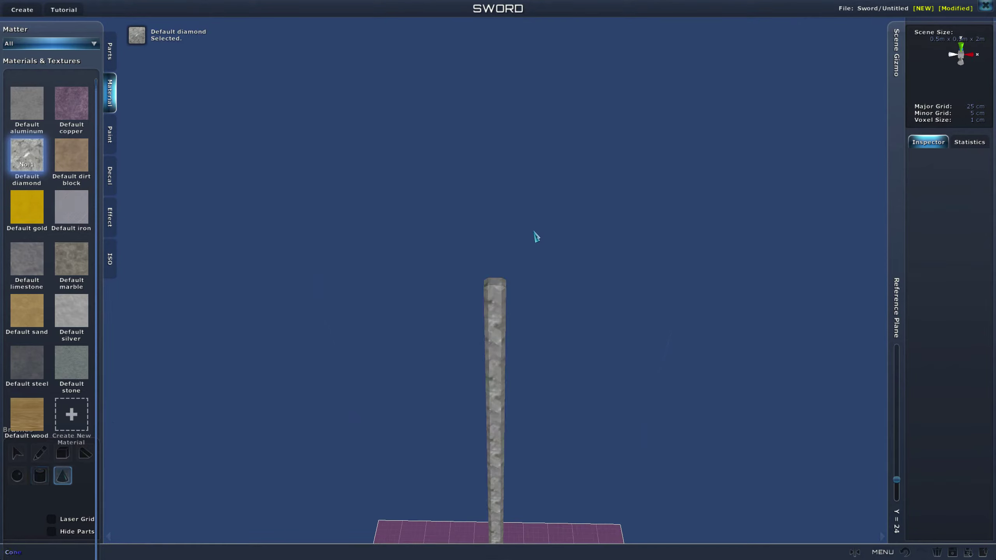
pyautogui.moveTo(537, 236); pyautogui.dragTo(512, 389, button='right')
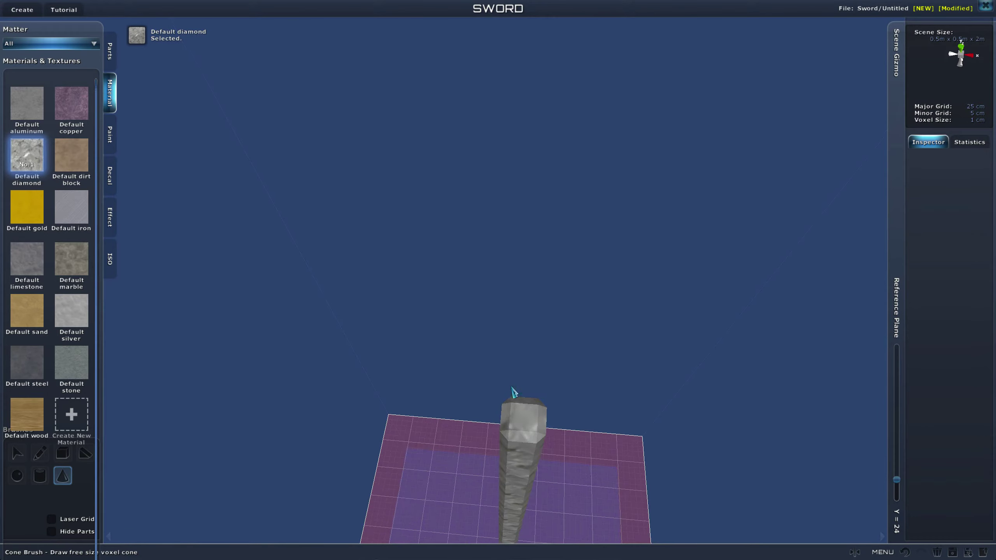
pyautogui.moveTo(514, 392); pyautogui.dragTo(532, 428)
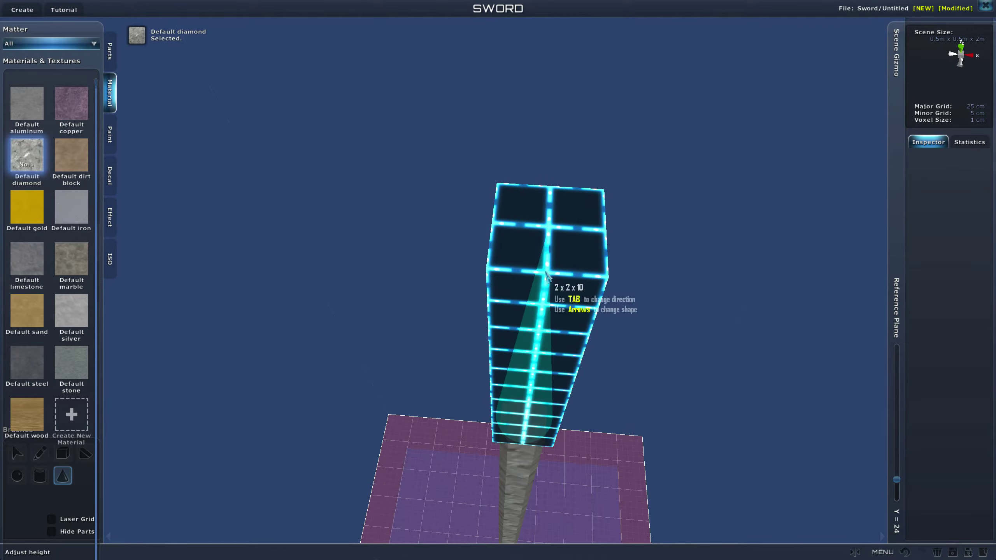
pyautogui.click(546, 280)
# Step: Show the sword's statistics and review its weight, attack, durability and material cost alongside the model
pyautogui.moveTo(645, 456)
pyautogui.mouseDown(button='right')
pyautogui.moveTo(655, 406)
pyautogui.moveTo(584, 272)
pyautogui.moveTo(584, 285)
pyautogui.moveTo(589, 265)
pyautogui.mouseUp(button='right')
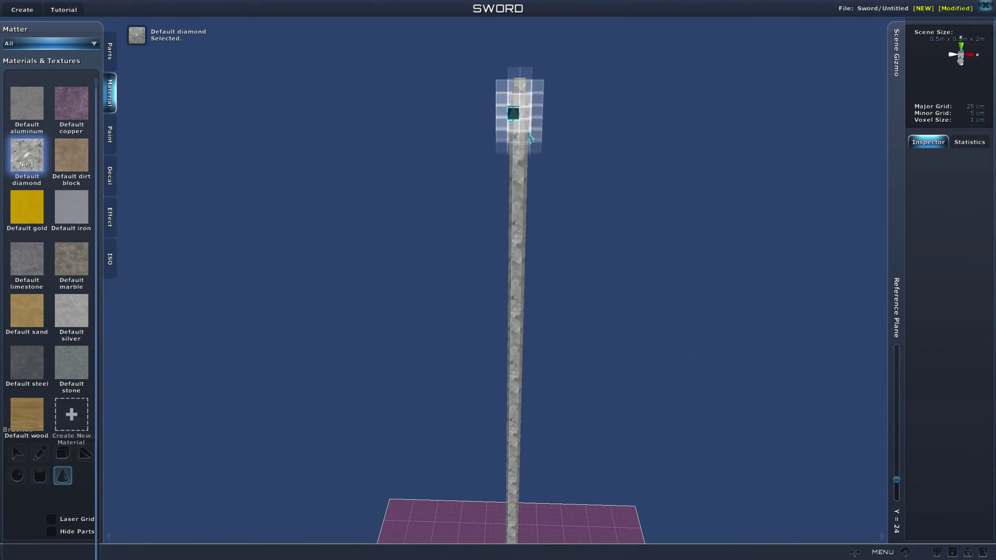
pyautogui.moveTo(640, 322); pyautogui.dragTo(549, 381, button='right')
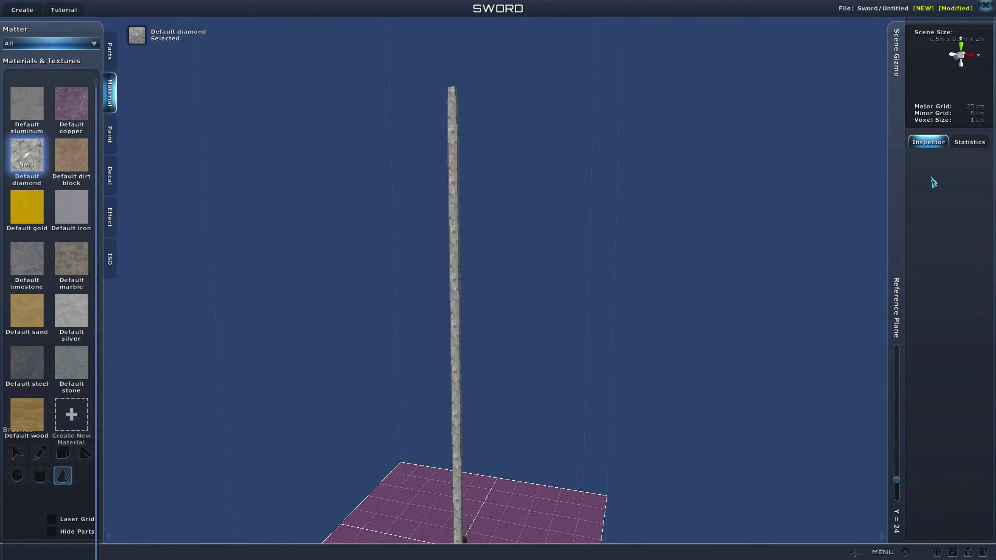
pyautogui.click(961, 145)
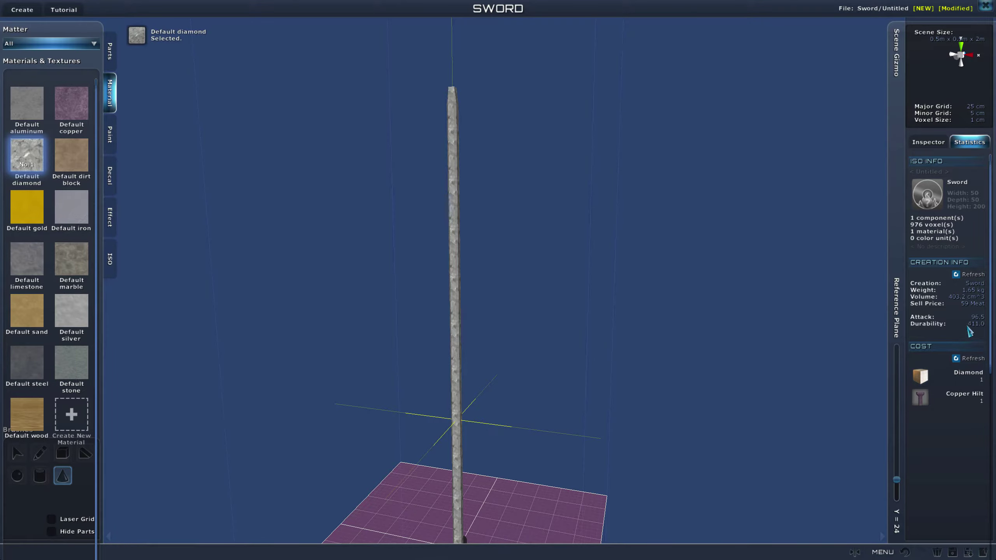
pyautogui.scroll(-1, 649, 349)
pyautogui.moveTo(650, 349); pyautogui.dragTo(666, 307, button='middle')
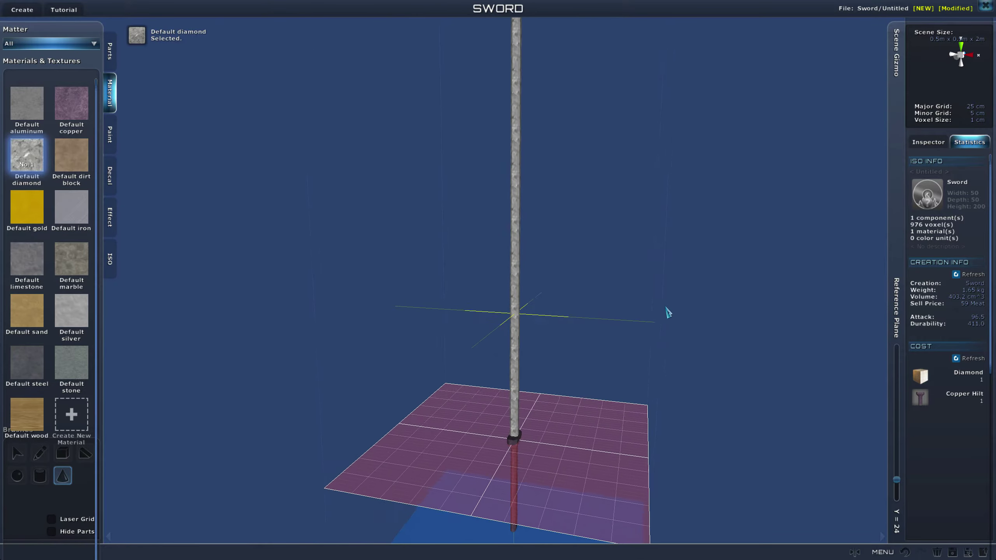
pyautogui.moveTo(662, 313); pyautogui.dragTo(583, 325, button='right')
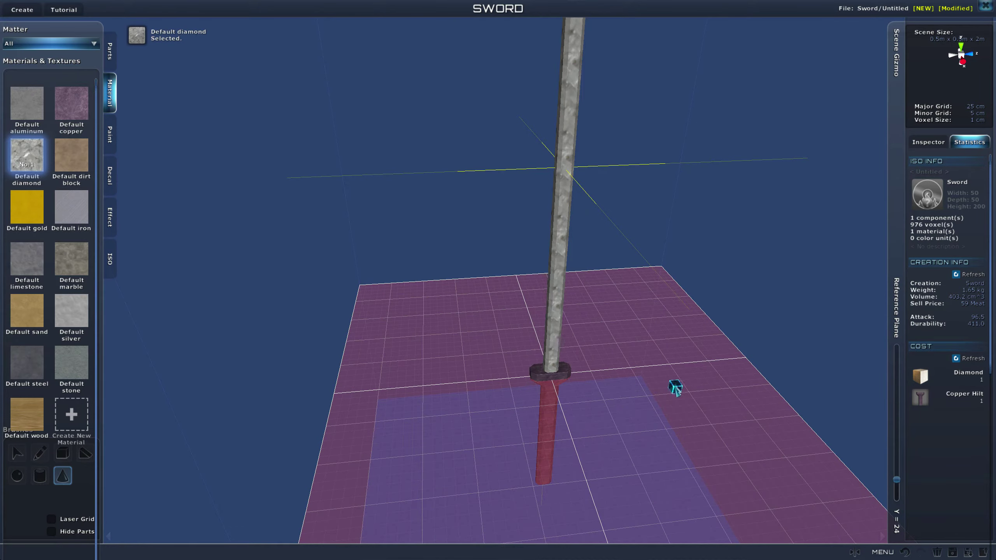
# Step: Lower the reference plane to Y = 5, level with the lower end of the copper hilt
pyautogui.moveTo(649, 379); pyautogui.dragTo(399, 347, button='right')
pyautogui.scroll(-10, 399, 346)
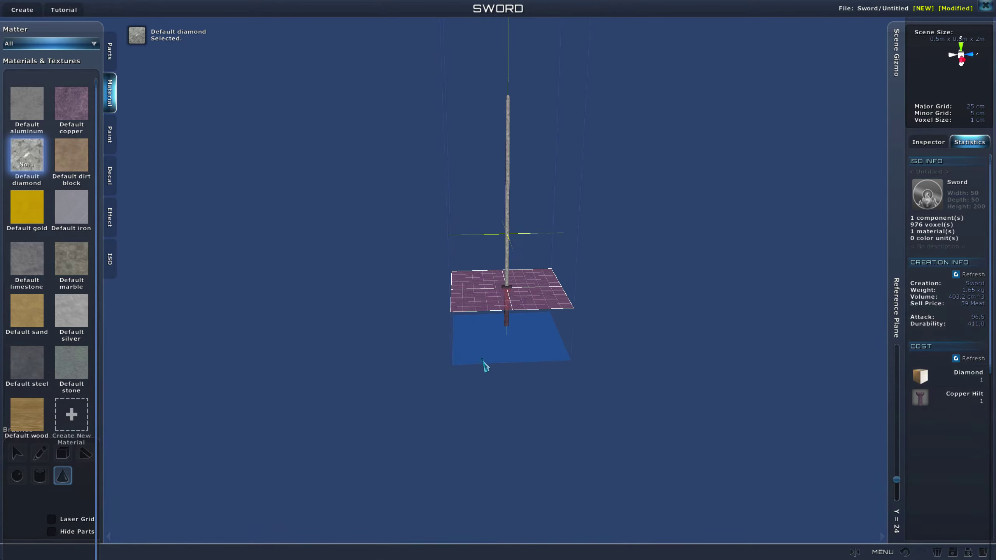
pyautogui.scroll(3, 514, 353)
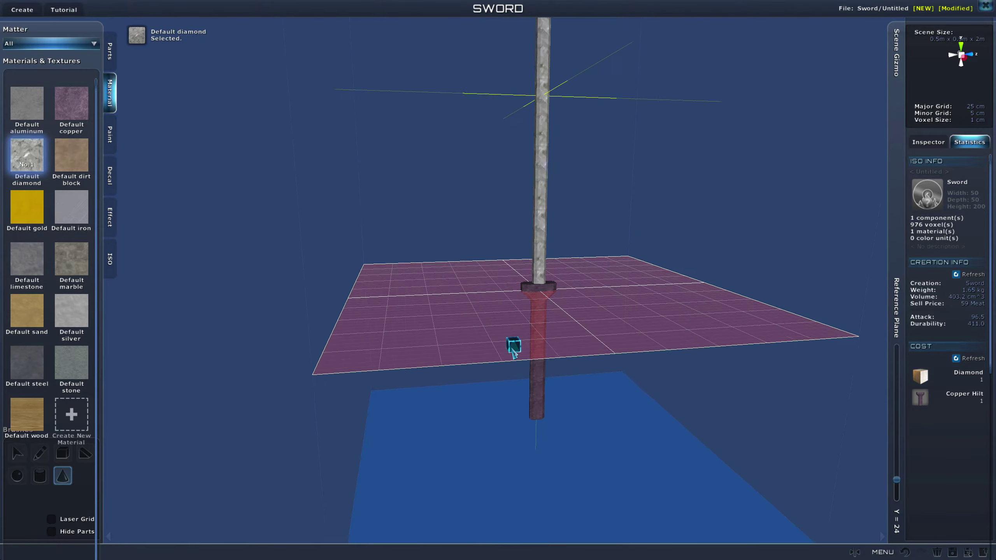
pyautogui.scroll(4, 512, 349)
pyautogui.moveTo(512, 348); pyautogui.dragTo(580, 383, button='right')
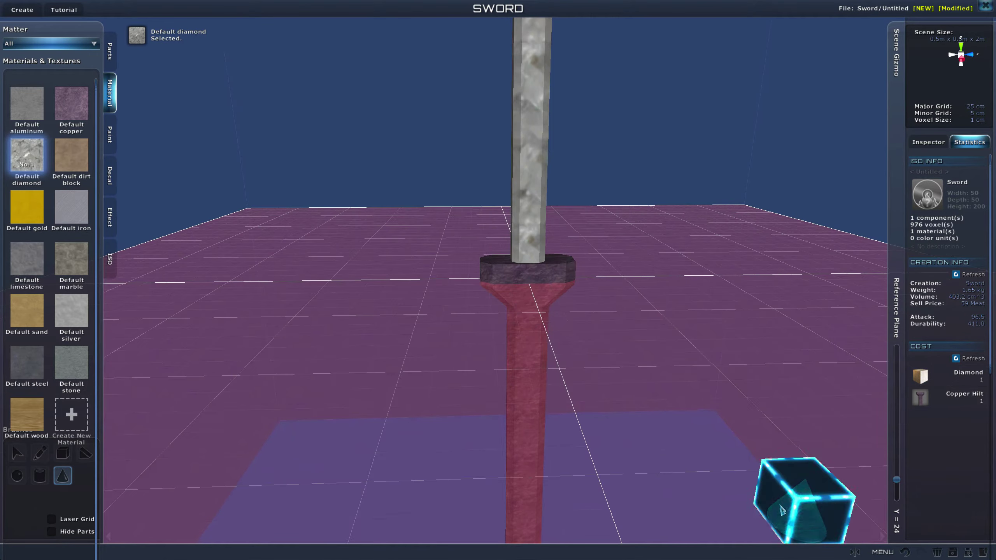
pyautogui.scroll(2, 515, 402)
pyautogui.moveTo(421, 347)
pyautogui.mouseDown(button='right')
pyautogui.moveTo(437, 388)
pyautogui.moveTo(426, 339)
pyautogui.mouseUp(button='right')
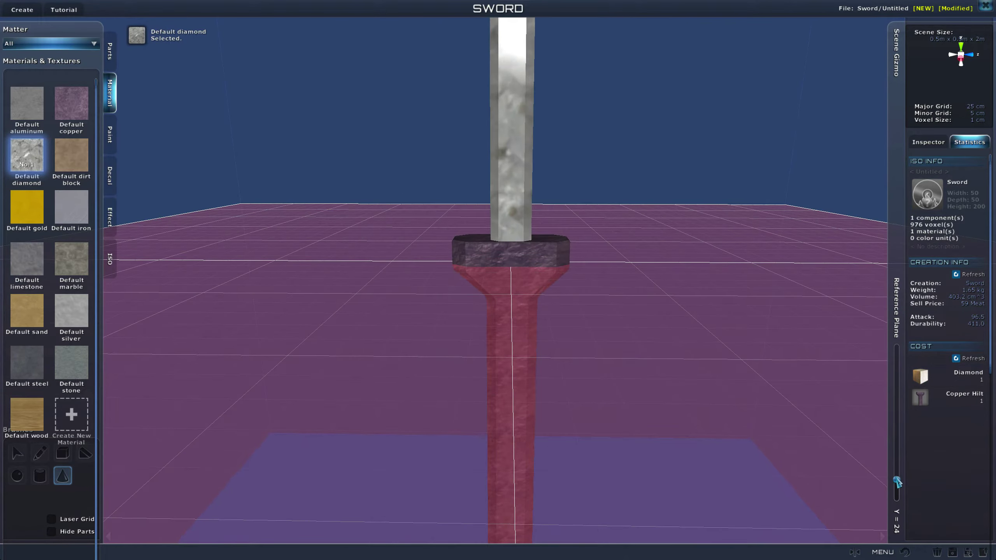
pyautogui.moveTo(896, 481); pyautogui.dragTo(897, 489)
pyautogui.scroll(-1, 696, 455)
pyautogui.moveTo(695, 454); pyautogui.dragTo(704, 365, button='middle')
pyautogui.moveTo(703, 365); pyautogui.dragTo(693, 354, button='right')
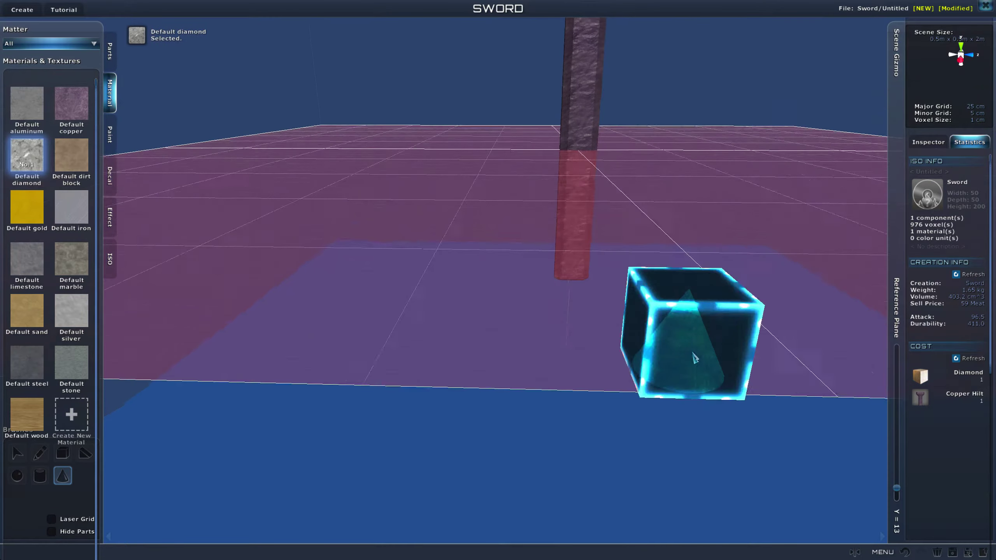
pyautogui.moveTo(897, 487); pyautogui.dragTo(896, 498)
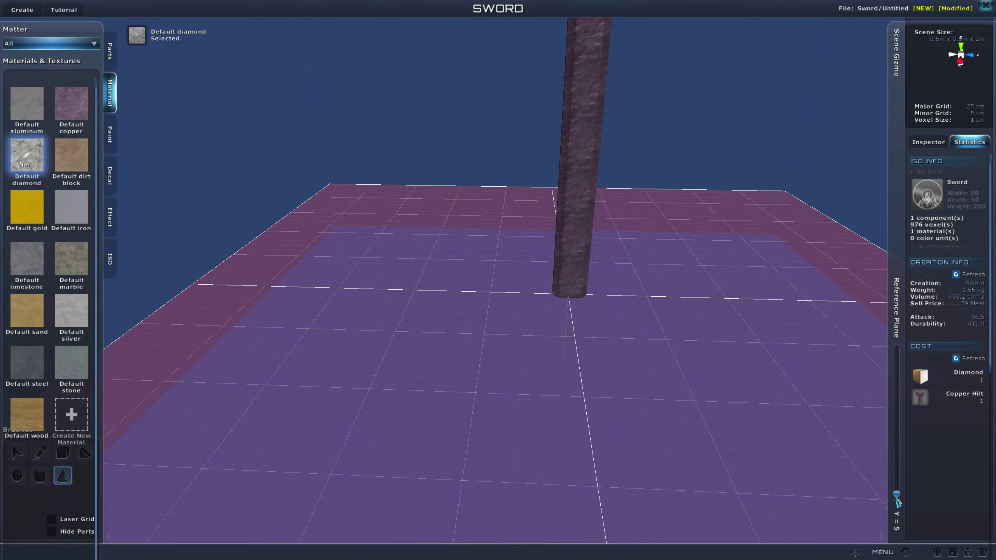
# Step: Draw a vertical Default steel grip along the hilt up to the blade with the Cylinder Brush, using a 2 x 2 base
pyautogui.moveTo(721, 290)
pyautogui.mouseDown(button='right')
pyautogui.moveTo(698, 308)
pyautogui.moveTo(687, 360)
pyautogui.mouseUp(button='right')
pyautogui.scroll(2, 697, 308)
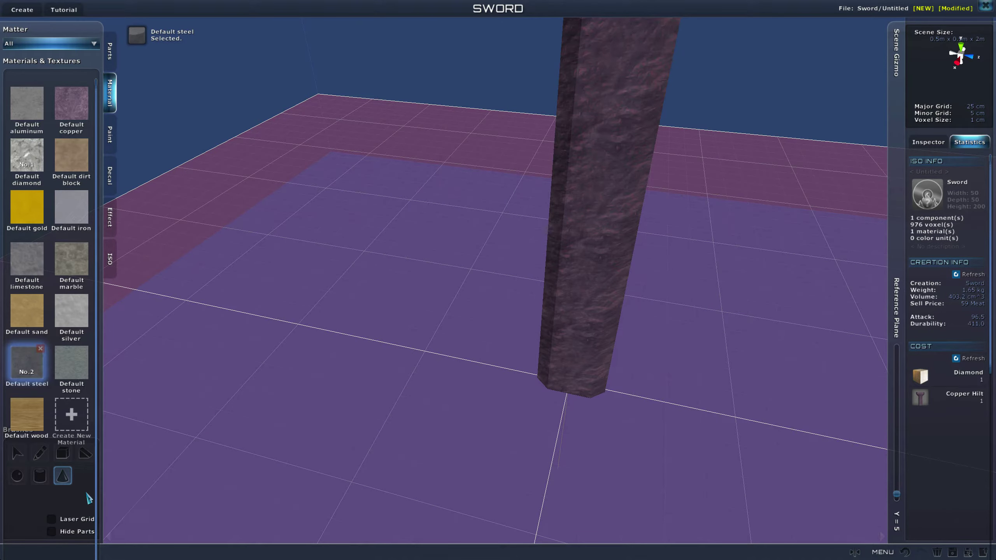
pyautogui.moveTo(503, 324)
pyautogui.mouseDown(button='right')
pyautogui.moveTo(527, 339)
pyautogui.moveTo(516, 334)
pyautogui.mouseUp(button='right')
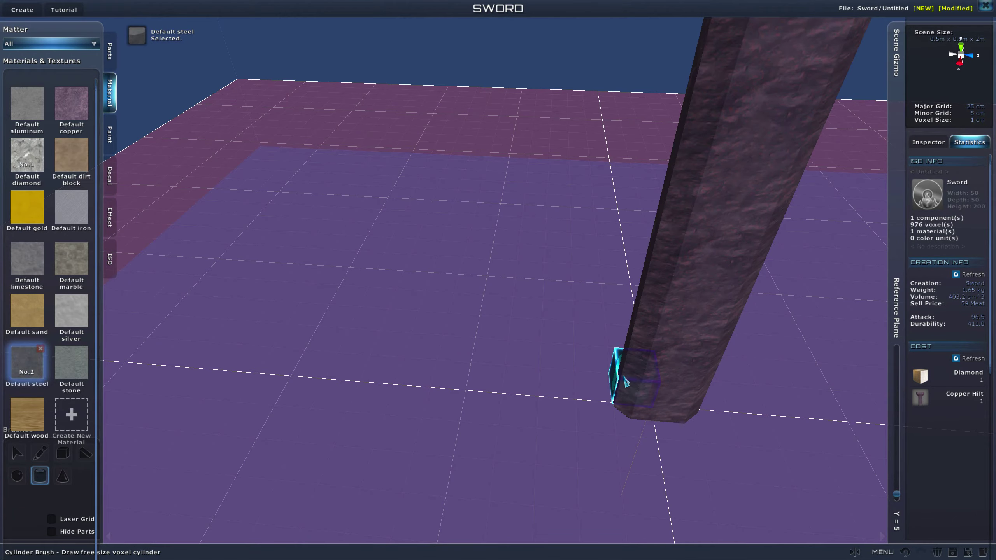
pyautogui.scroll(-3, 683, 337)
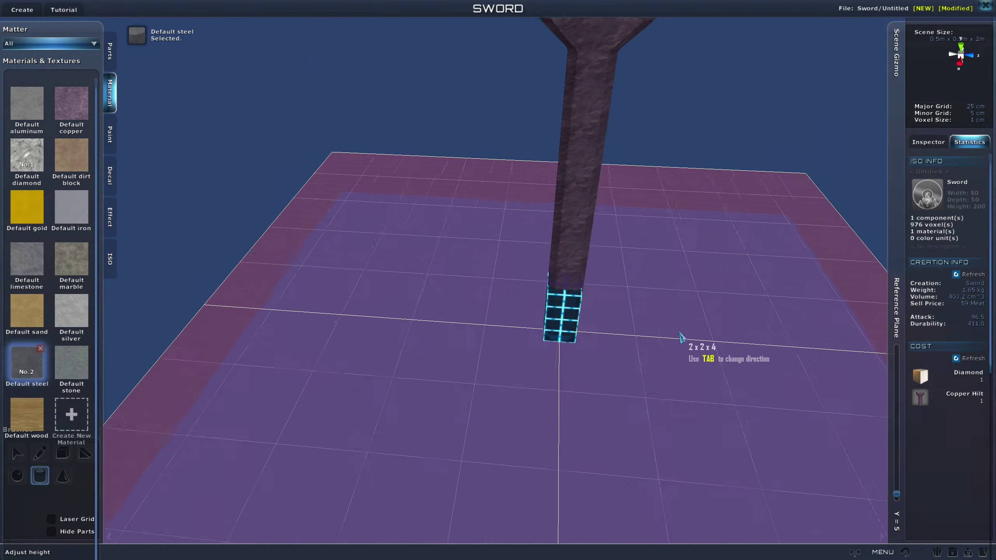
pyautogui.moveTo(591, 178); pyautogui.dragTo(574, 215, button='right')
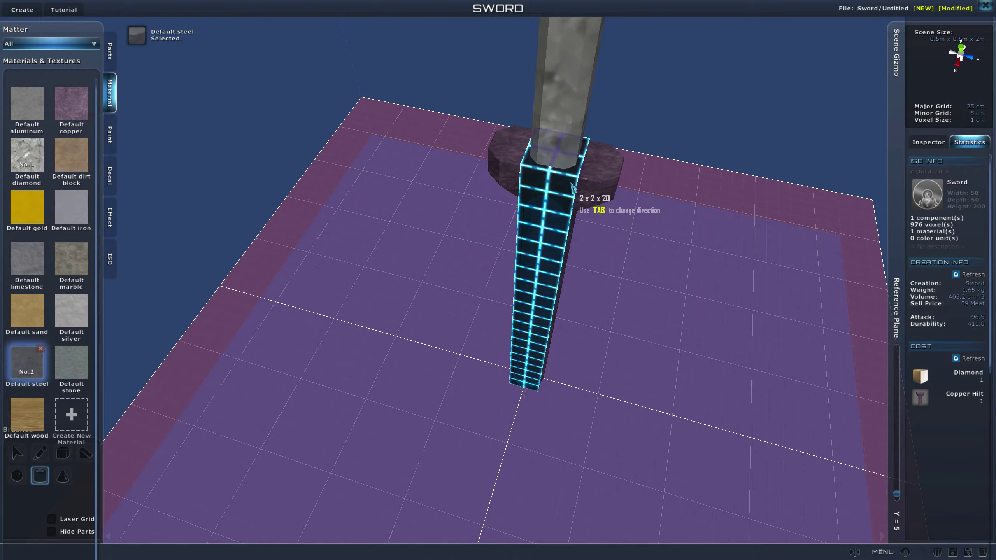
pyautogui.click(575, 200)
pyautogui.moveTo(647, 325)
pyautogui.mouseDown(button='right')
pyautogui.moveTo(669, 275)
pyautogui.moveTo(614, 345)
pyautogui.moveTo(468, 311)
pyautogui.moveTo(647, 319)
pyautogui.moveTo(649, 295)
pyautogui.moveTo(620, 253)
pyautogui.moveTo(614, 278)
pyautogui.moveTo(640, 248)
pyautogui.moveTo(611, 318)
pyautogui.moveTo(626, 308)
pyautogui.mouseUp(button='right')
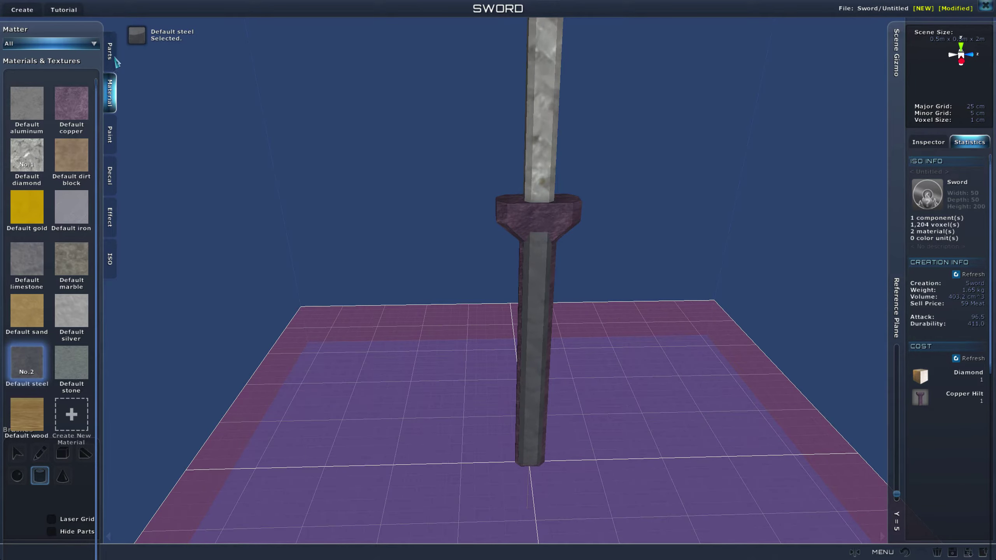
# Step: Select the copper hilt part, make its model invisible, and deselect it
pyautogui.click(110, 51)
pyautogui.moveTo(490, 235); pyautogui.dragTo(694, 360, button='right')
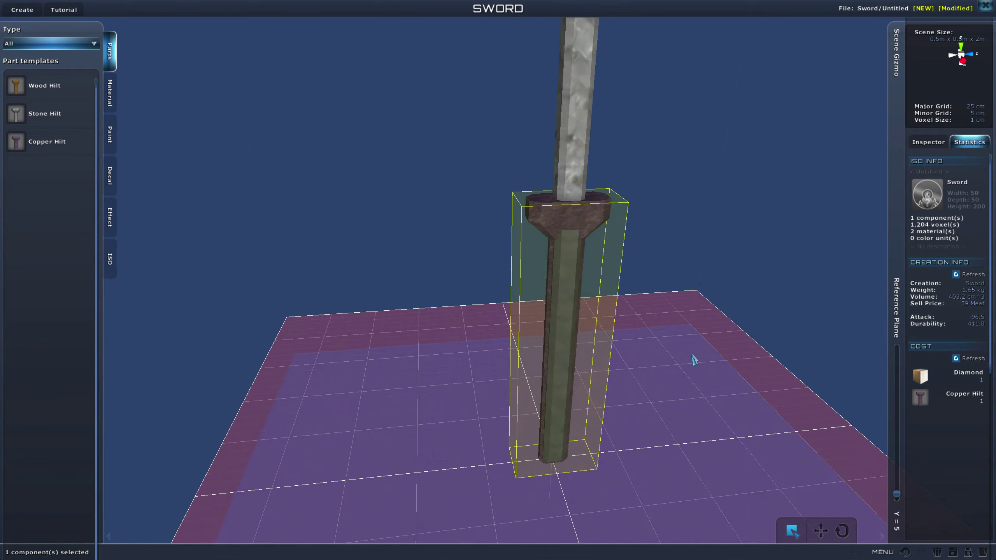
pyautogui.click(929, 142)
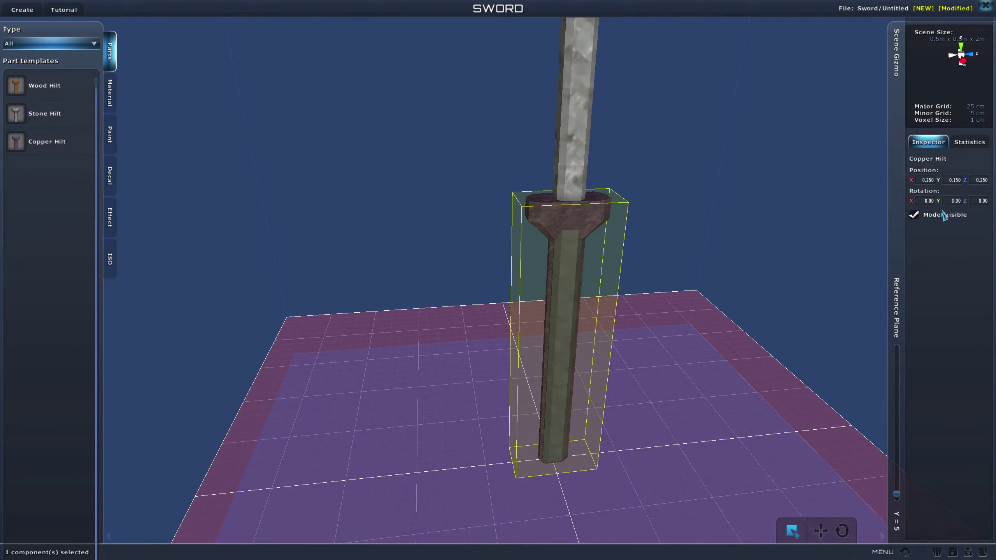
pyautogui.scroll(1, 731, 251)
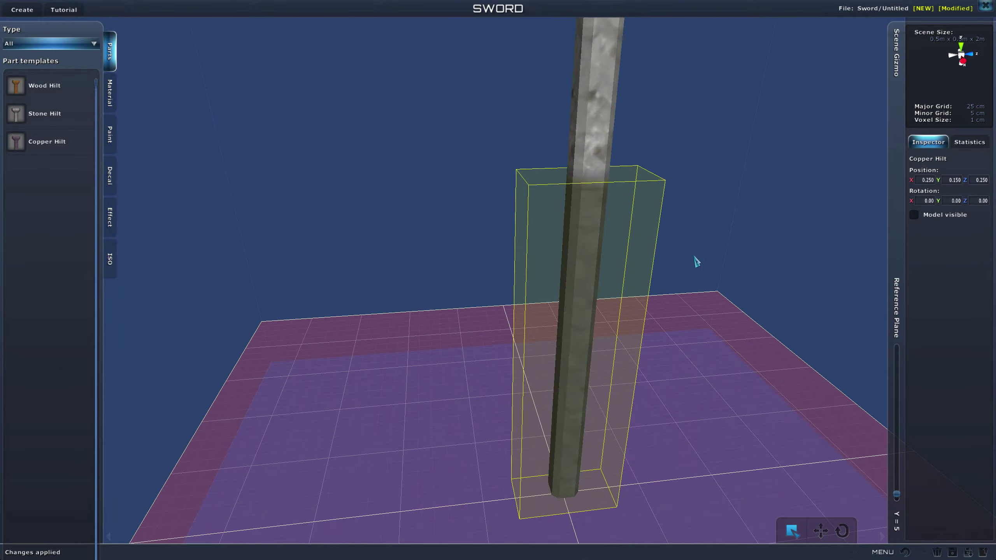
pyautogui.click(699, 254)
# Step: Raise the reference plane to Y = 23, just below the joint between the steel grip and the diamond blade
pyautogui.scroll(-6, 732, 254)
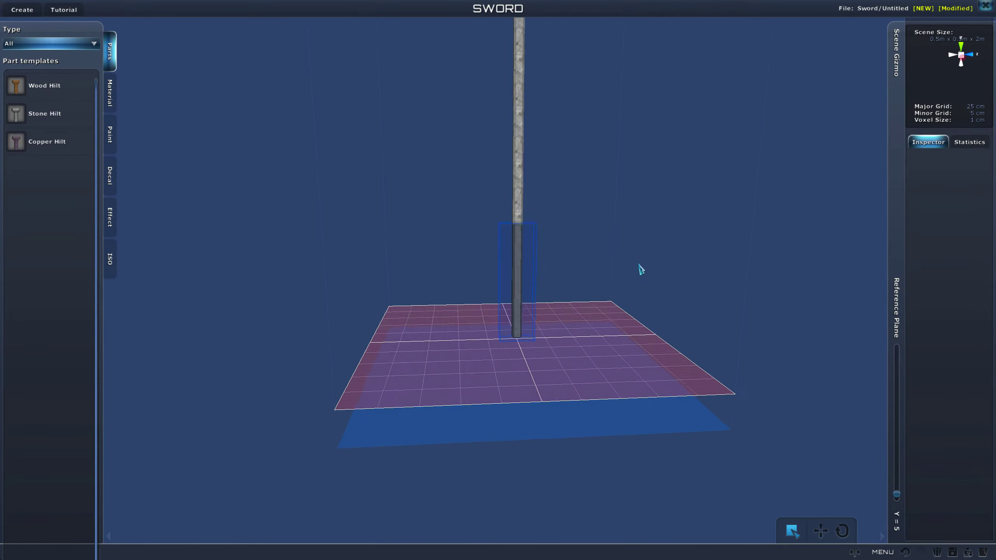
pyautogui.scroll(6, 587, 284)
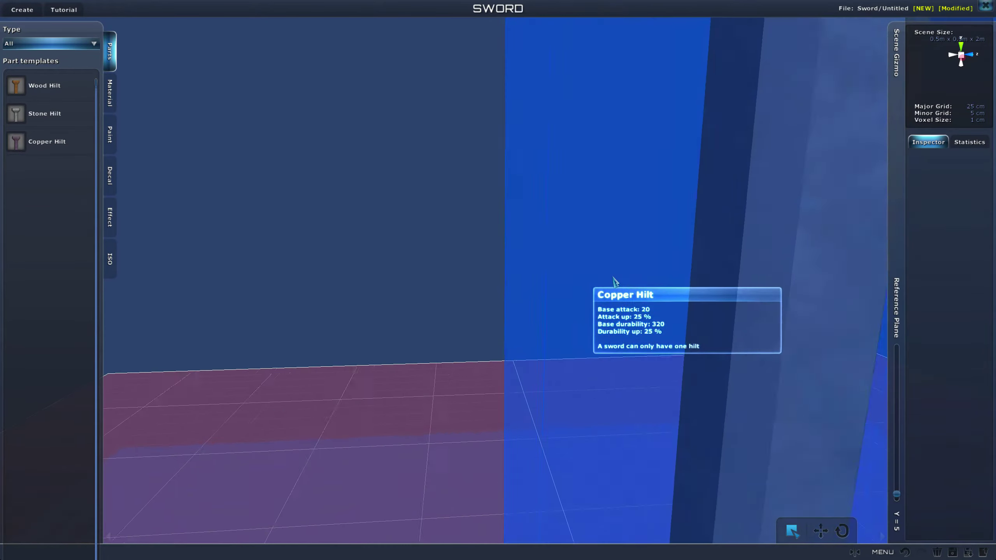
pyautogui.scroll(-4, 617, 281)
pyautogui.scroll(5, 585, 285)
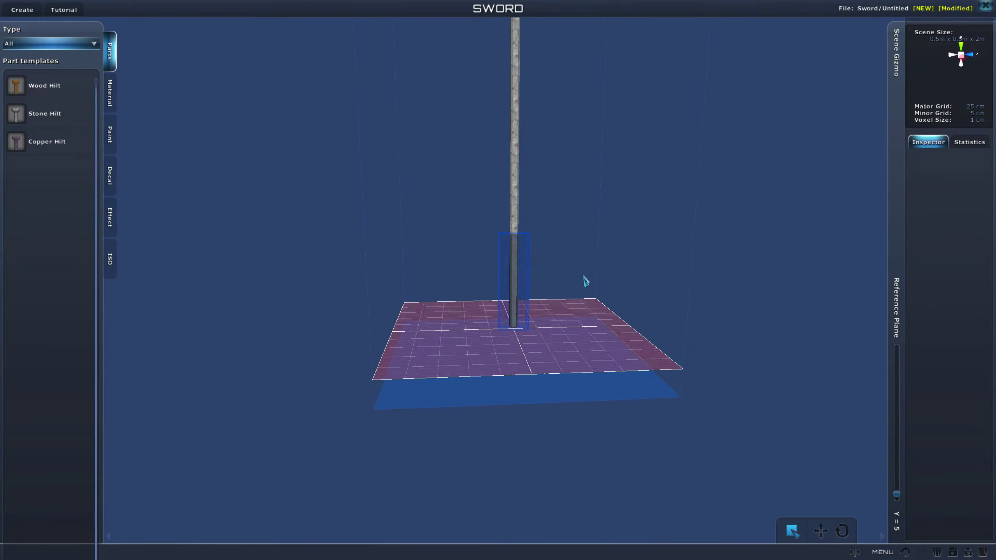
pyautogui.moveTo(634, 278); pyautogui.dragTo(690, 325, button='middle')
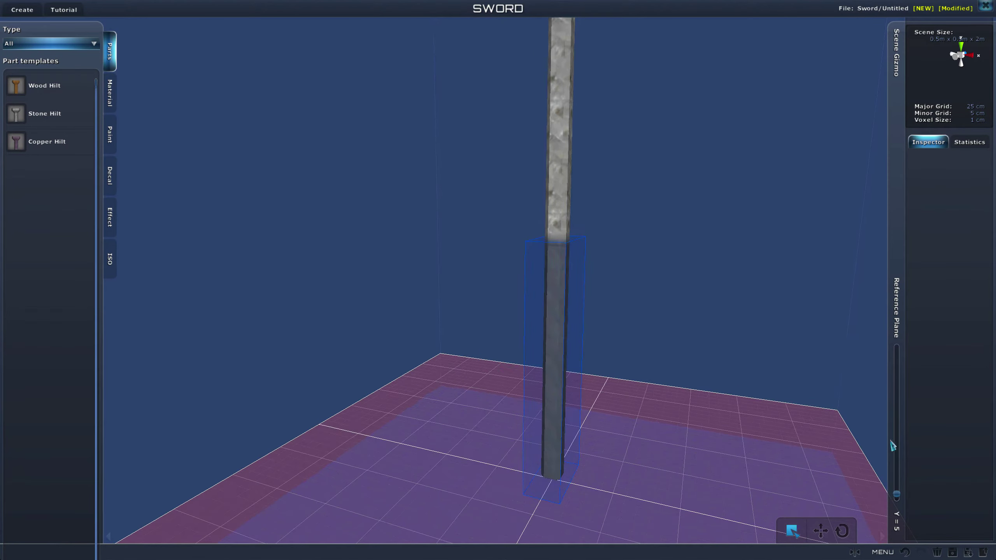
pyautogui.moveTo(898, 500)
pyautogui.mouseDown()
pyautogui.moveTo(896, 475)
pyautogui.moveTo(898, 488)
pyautogui.mouseUp()
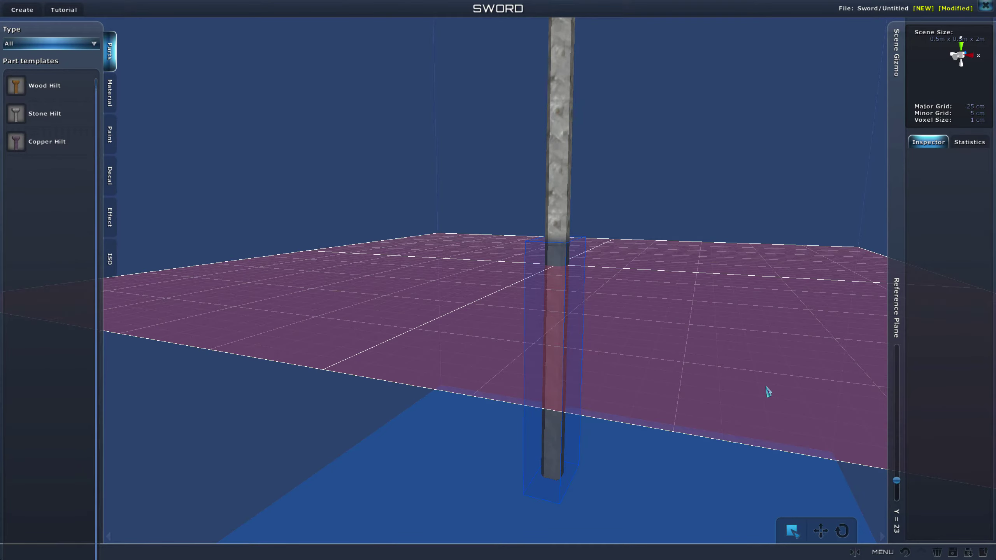
pyautogui.scroll(3, 670, 276)
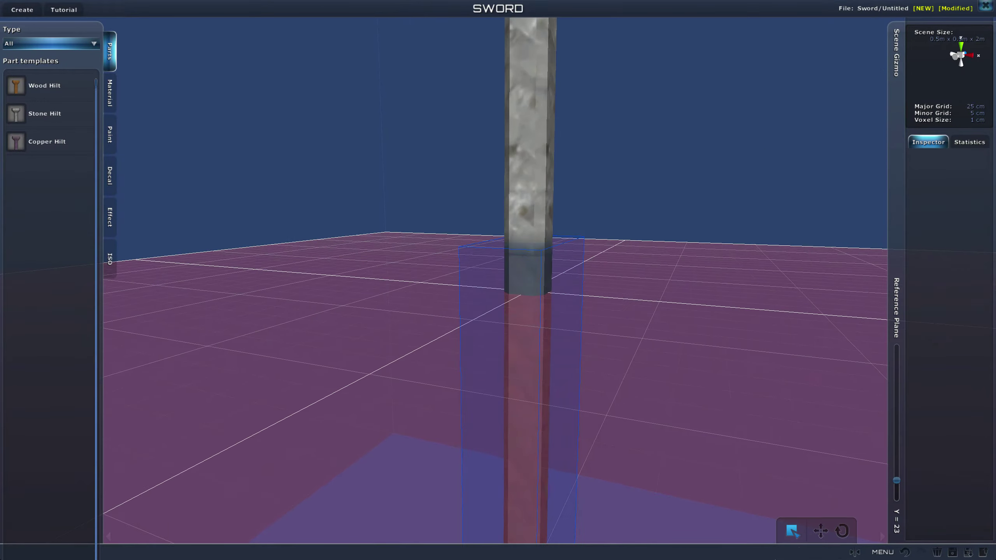
# Step: Turn on mirroring, trying the X plane before choosing Z-plane symmetry at Z = 25.0
pyautogui.click(853, 553)
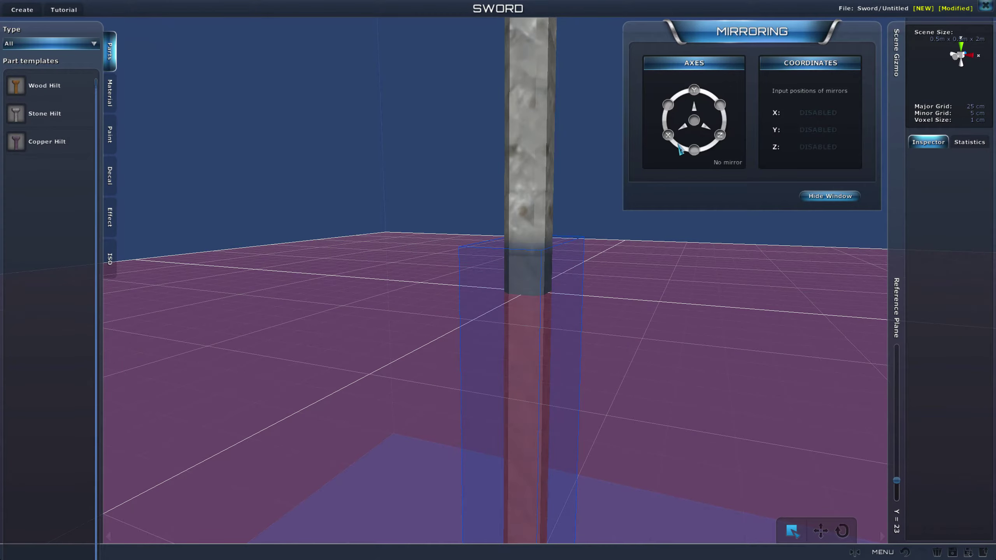
pyautogui.click(667, 135)
pyautogui.moveTo(657, 336); pyautogui.dragTo(714, 341, button='right')
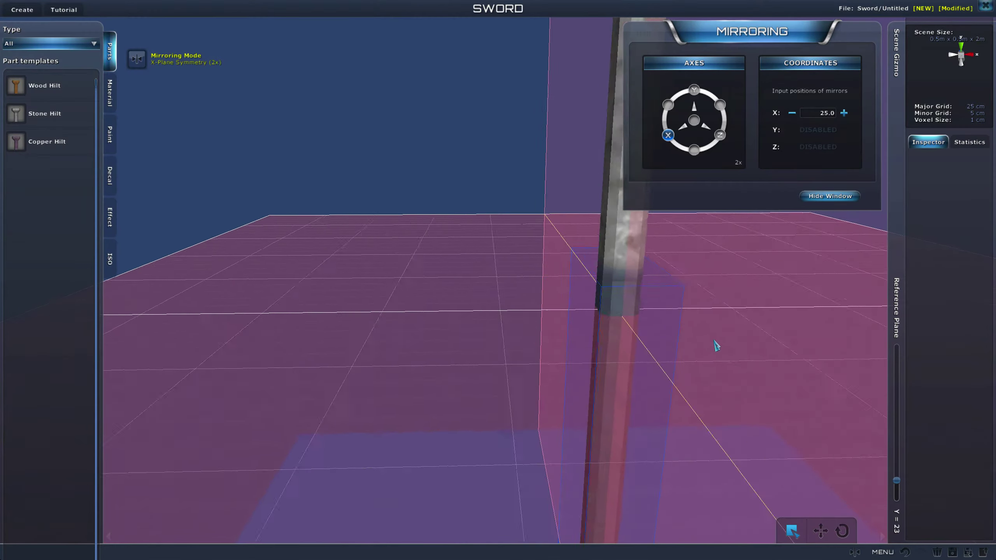
pyautogui.click(707, 147)
pyautogui.moveTo(690, 243); pyautogui.dragTo(580, 255, button='right')
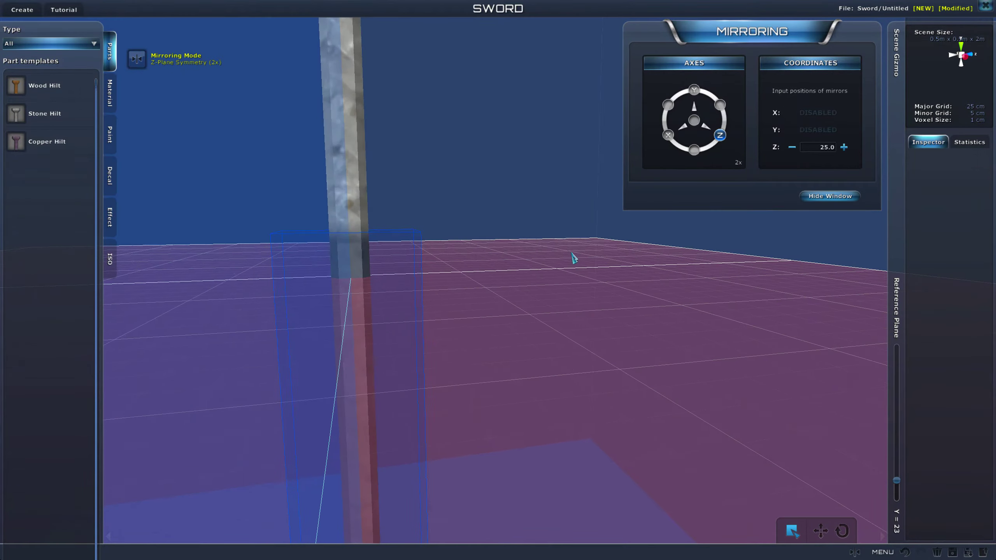
pyautogui.click(976, 62)
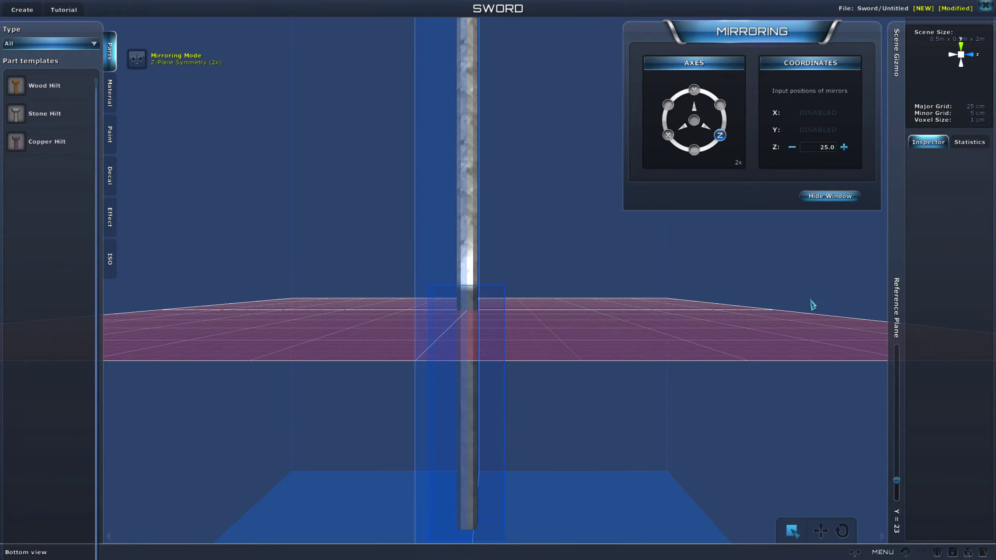
pyautogui.moveTo(633, 295); pyautogui.dragTo(645, 323, button='right')
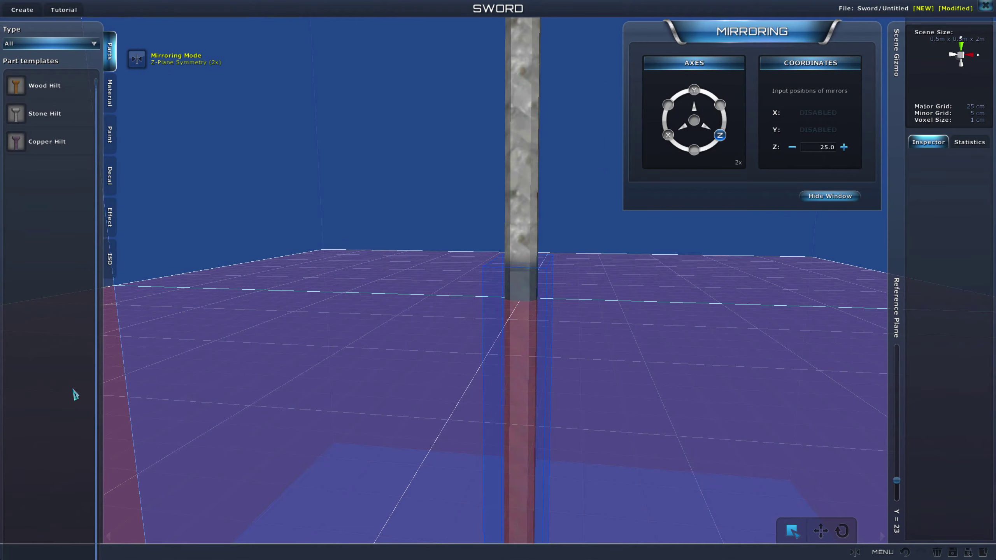
# Step: Choose Default steel with the Cylinder Brush and turn on the Laser Grid
pyautogui.click(110, 131)
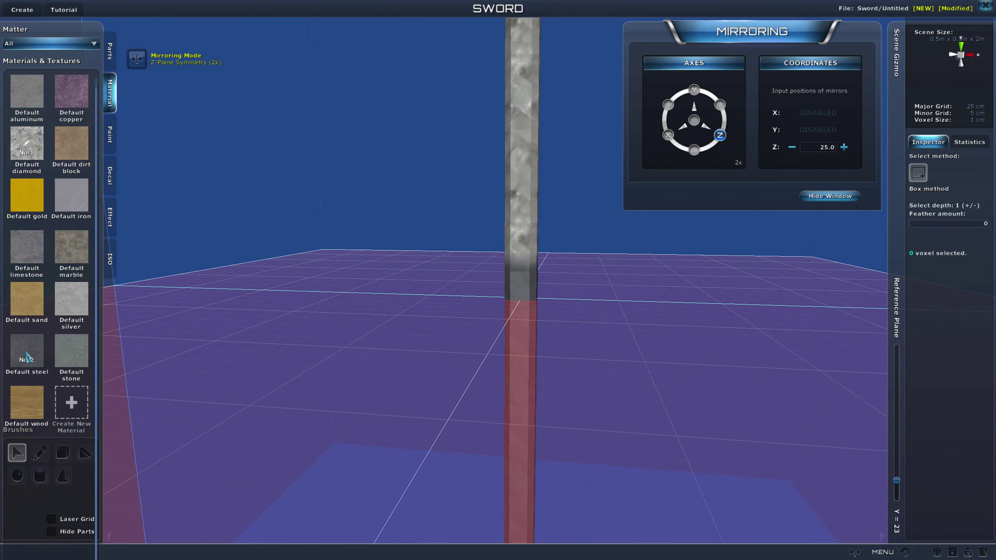
pyautogui.scroll(2, 450, 310)
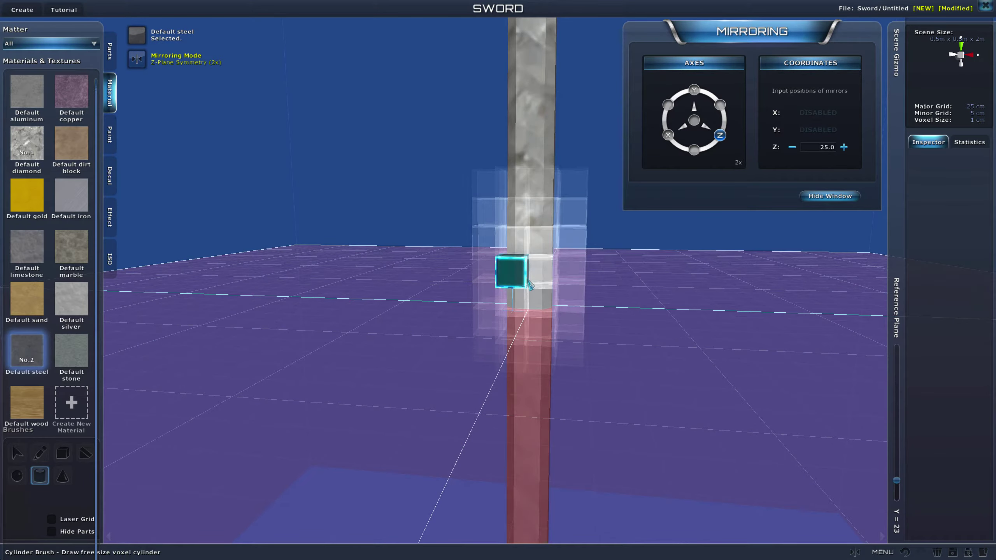
pyautogui.moveTo(508, 304)
pyautogui.mouseDown(button='right')
pyautogui.moveTo(572, 310)
pyautogui.moveTo(447, 312)
pyautogui.moveTo(611, 316)
pyautogui.moveTo(533, 295)
pyautogui.mouseUp(button='right')
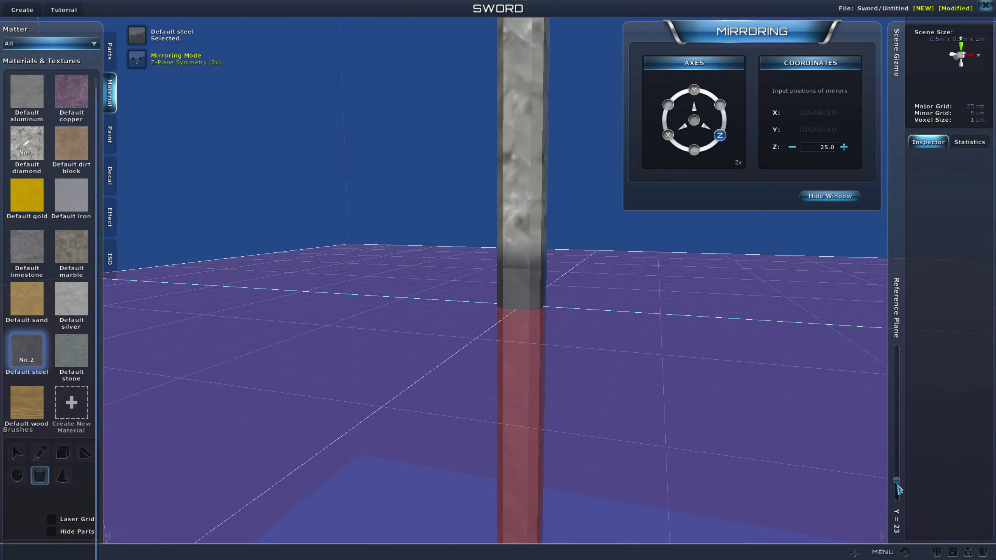
pyautogui.moveTo(898, 489); pyautogui.dragTo(898, 485)
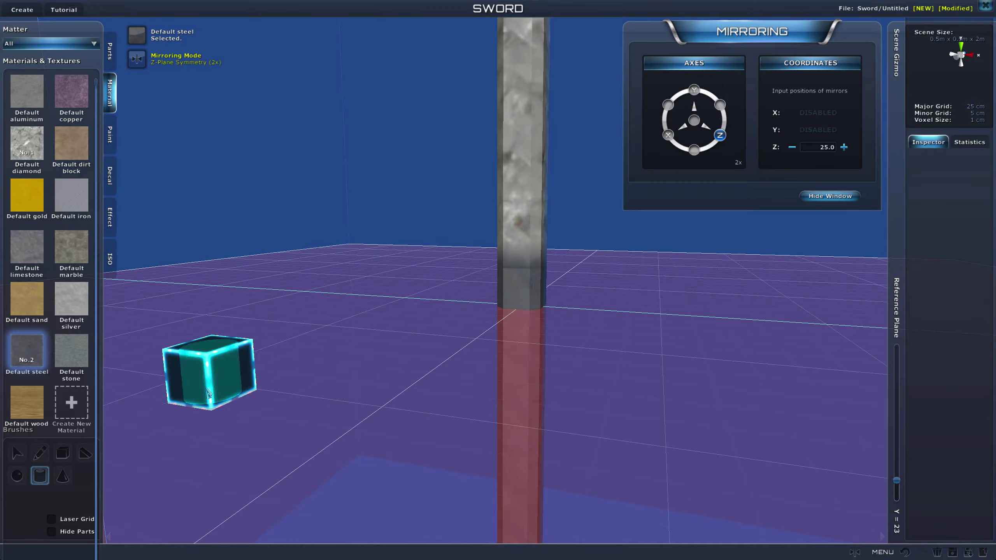
pyautogui.click(52, 519)
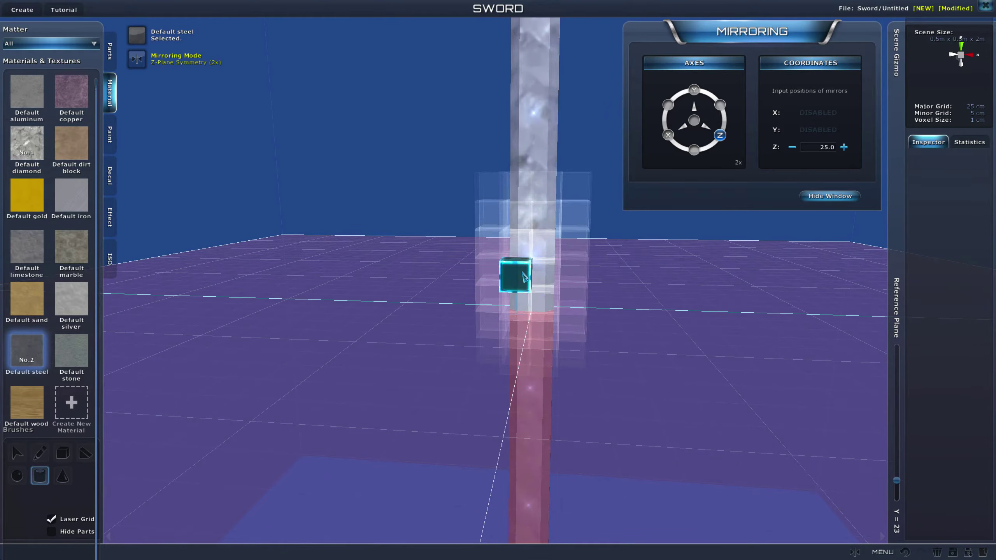
# Step: Lower the reference plane to Y = 22 and draw a mirrored horizontal Default steel crossguard at the head of the grip with the Cylinder Brush
pyautogui.moveTo(611, 375); pyautogui.dragTo(565, 363, button='right')
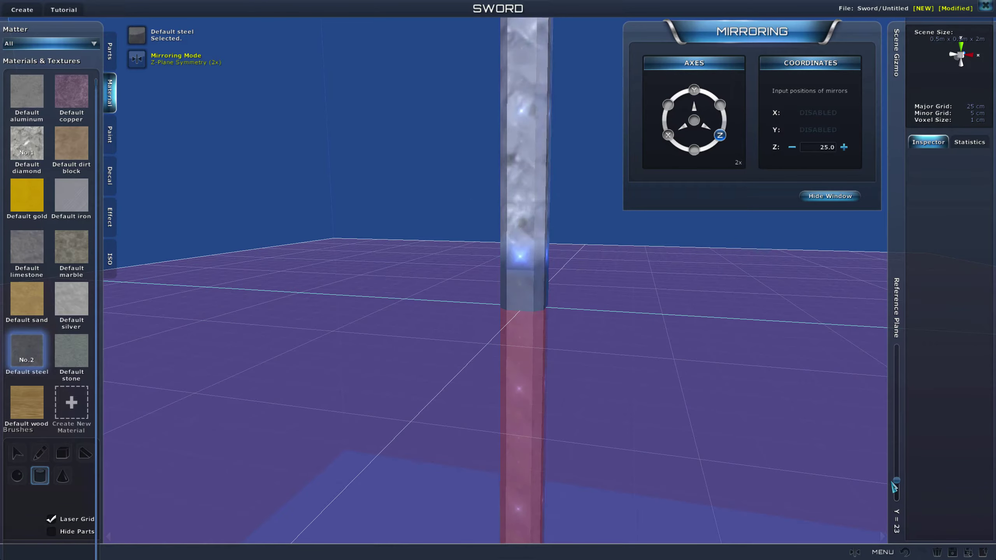
pyautogui.moveTo(897, 484); pyautogui.dragTo(897, 488)
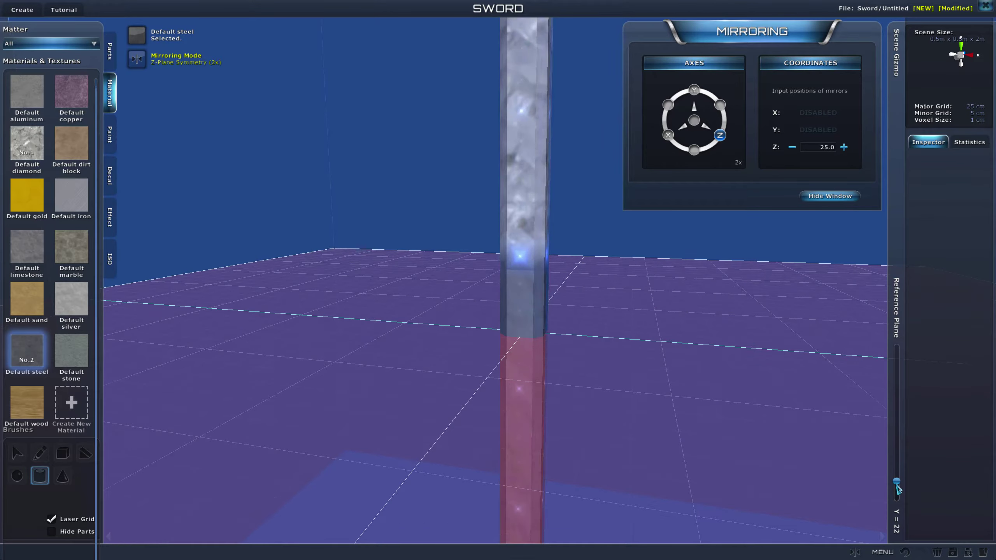
pyautogui.moveTo(510, 323); pyautogui.dragTo(548, 324, button='right')
pyautogui.moveTo(522, 326); pyautogui.dragTo(535, 326)
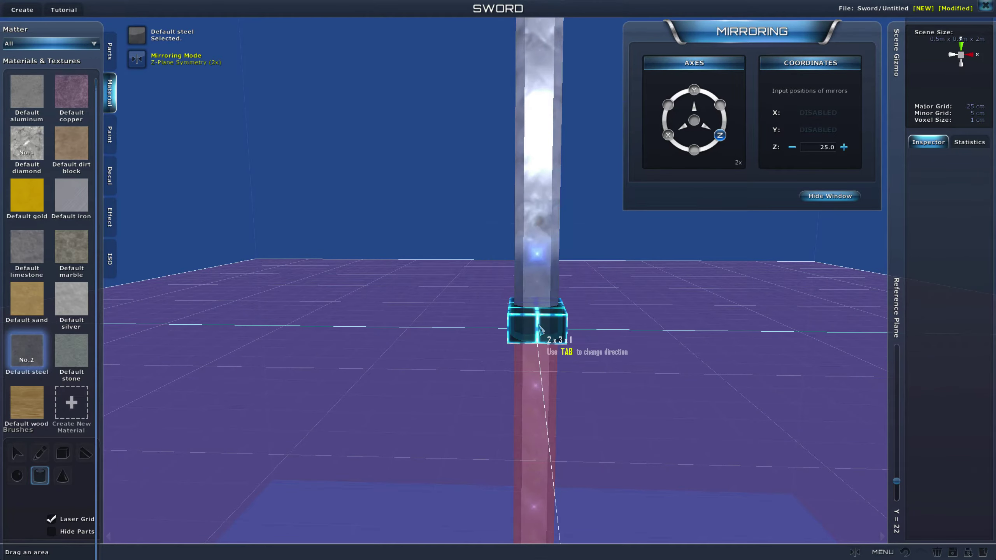
pyautogui.moveTo(540, 364); pyautogui.dragTo(523, 370)
pyautogui.moveTo(531, 367); pyautogui.dragTo(524, 370, button='right')
pyautogui.moveTo(523, 370); pyautogui.dragTo(502, 402)
pyautogui.moveTo(524, 371); pyautogui.dragTo(503, 402, button='right')
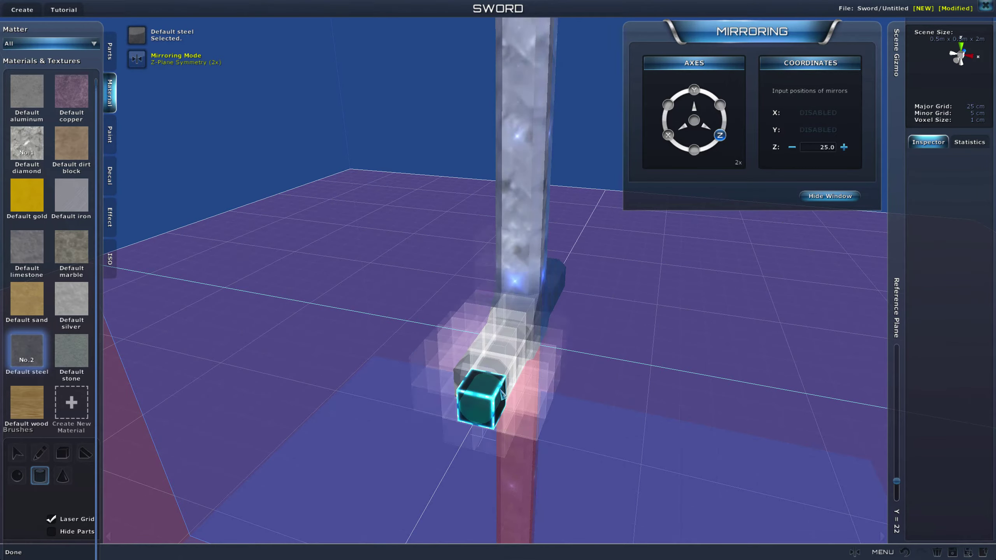
pyautogui.moveTo(629, 414); pyautogui.dragTo(453, 333, button='right')
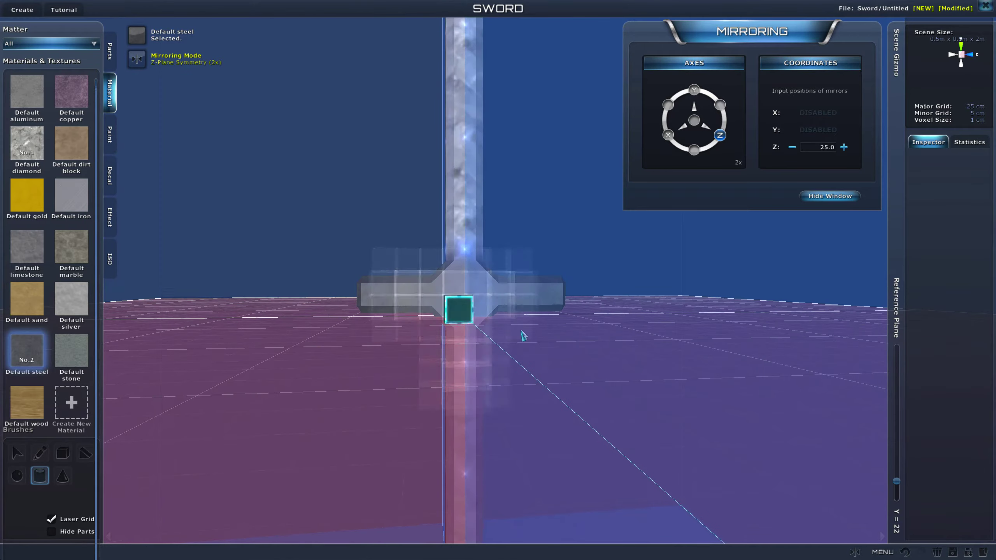
# Step: Extend the ends of the steel crossguard with mirrored Default diamond cylinders, drawn from a 2 x 4 voxel area with the Cylinder Brush
pyautogui.moveTo(543, 380); pyautogui.dragTo(584, 394, button='right')
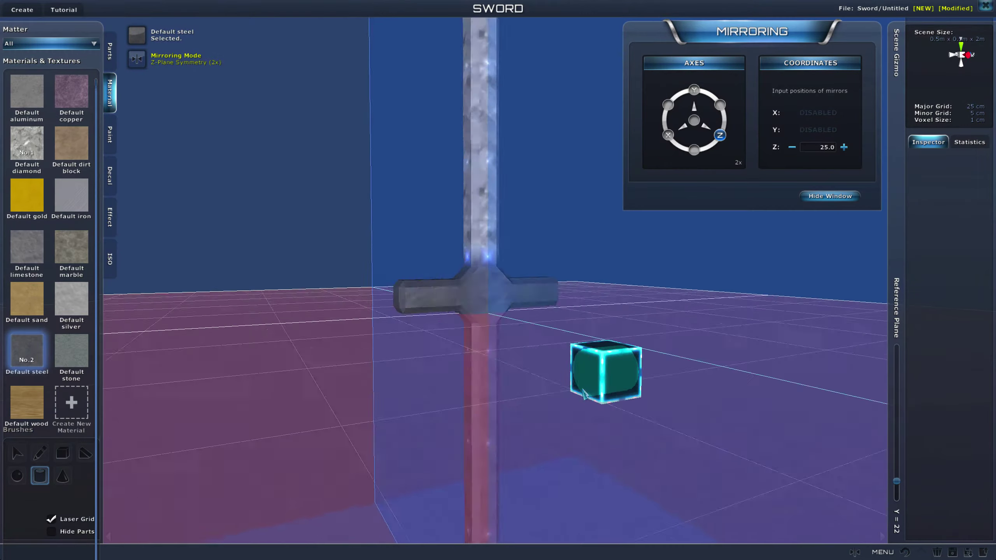
pyautogui.moveTo(583, 392); pyautogui.dragTo(451, 384, button='middle')
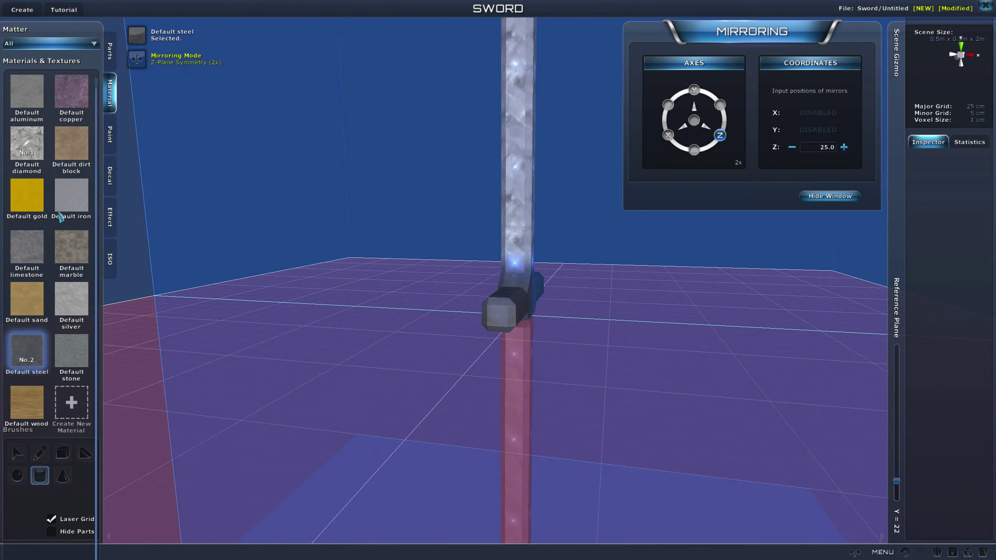
pyautogui.click(26, 143)
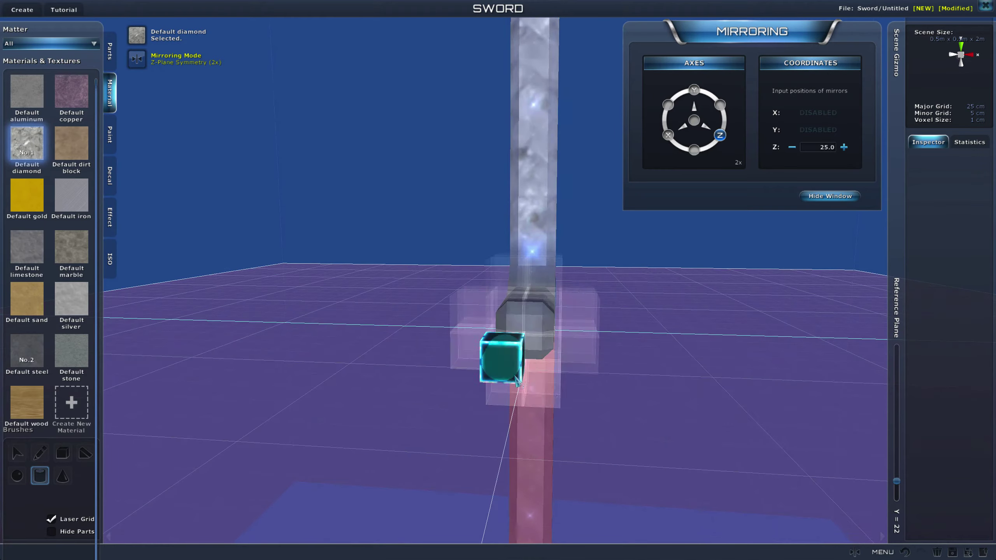
pyautogui.moveTo(534, 380)
pyautogui.mouseDown()
pyautogui.moveTo(500, 460)
pyautogui.moveTo(505, 429)
pyautogui.moveTo(508, 480)
pyautogui.moveTo(435, 479)
pyautogui.moveTo(354, 494)
pyautogui.moveTo(315, 427)
pyautogui.mouseUp()
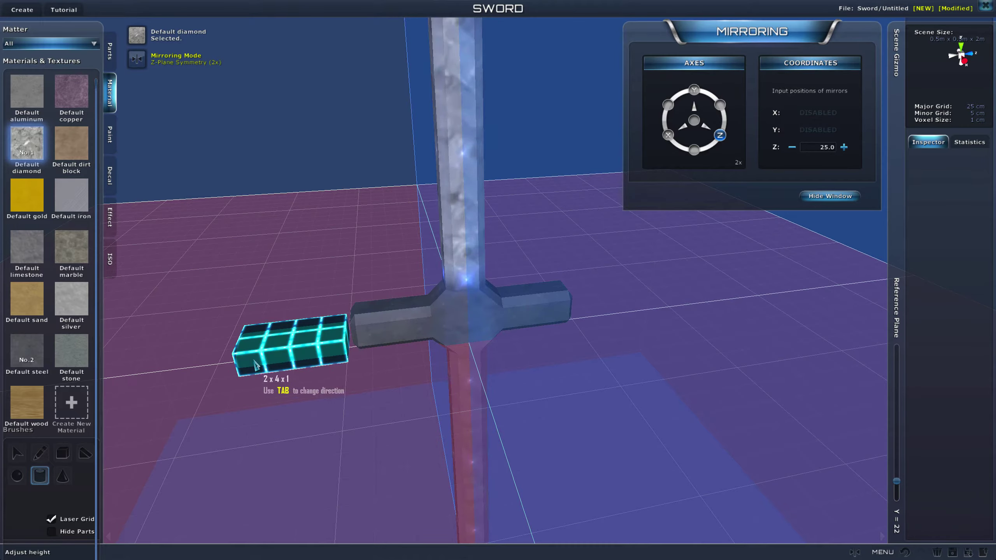
pyautogui.moveTo(388, 443); pyautogui.dragTo(580, 401, button='right')
pyautogui.scroll(-2, 558, 411)
pyautogui.scroll(2, 556, 410)
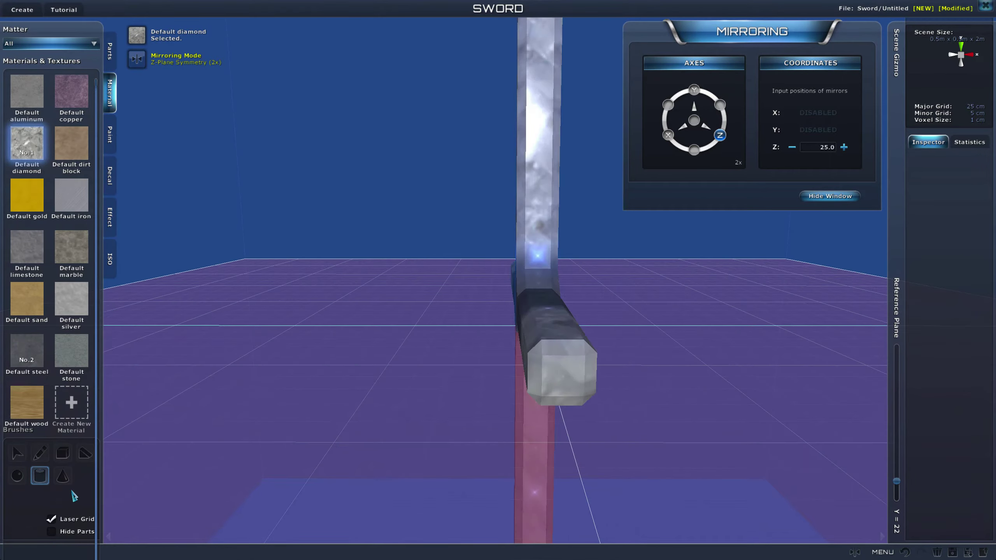
# Step: Cap the diamond ends of the crossguard with mirrored Default diamond tips, drawn with the Cone Brush
pyautogui.moveTo(465, 443)
pyautogui.mouseDown(button='right')
pyautogui.moveTo(434, 422)
pyautogui.moveTo(488, 448)
pyautogui.mouseUp(button='right')
pyautogui.moveTo(490, 453)
pyautogui.mouseDown(button='middle')
pyautogui.moveTo(394, 430)
pyautogui.moveTo(605, 383)
pyautogui.moveTo(415, 382)
pyautogui.moveTo(340, 423)
pyautogui.moveTo(519, 427)
pyautogui.moveTo(466, 426)
pyautogui.moveTo(355, 394)
pyautogui.moveTo(570, 380)
pyautogui.moveTo(643, 422)
pyautogui.moveTo(617, 428)
pyautogui.moveTo(572, 411)
pyautogui.mouseUp(button='middle')
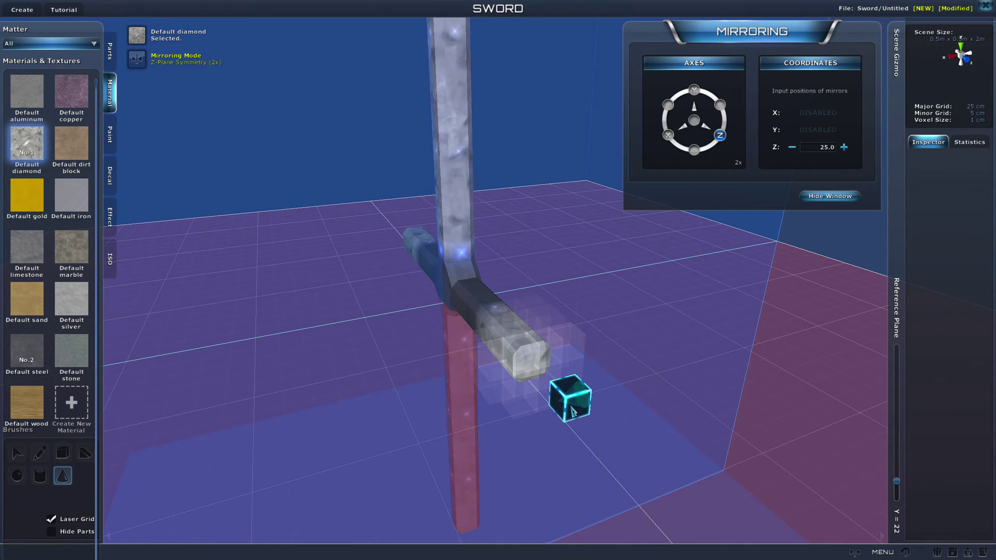
pyautogui.moveTo(546, 425); pyautogui.dragTo(565, 424, button='middle')
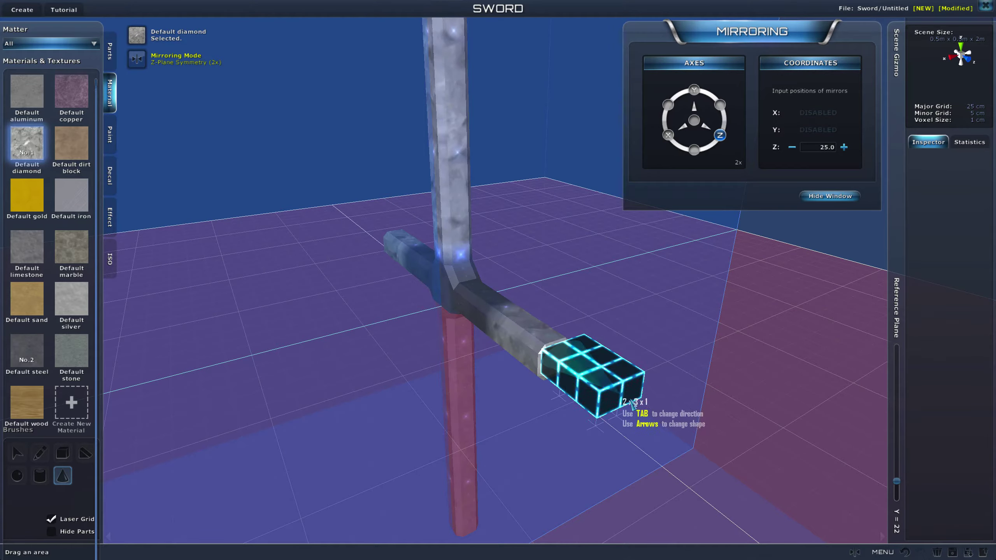
pyautogui.click(624, 419)
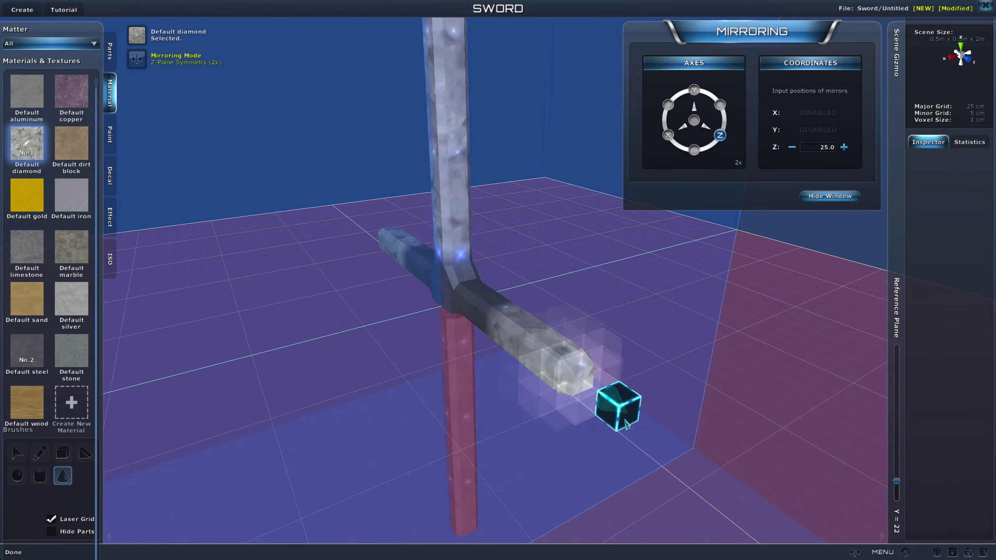
pyautogui.moveTo(476, 484)
pyautogui.mouseDown(button='middle')
pyautogui.moveTo(641, 430)
pyautogui.moveTo(600, 447)
pyautogui.moveTo(474, 412)
pyautogui.moveTo(623, 433)
pyautogui.moveTo(545, 447)
pyautogui.moveTo(494, 382)
pyautogui.moveTo(516, 434)
pyautogui.moveTo(489, 395)
pyautogui.moveTo(695, 423)
pyautogui.moveTo(494, 474)
pyautogui.moveTo(437, 406)
pyautogui.moveTo(516, 422)
pyautogui.mouseUp(button='middle')
pyautogui.scroll(2, 516, 424)
pyautogui.moveTo(651, 488); pyautogui.dragTo(557, 439, button='middle')
# Step: Turn off the Z-plane mirroring
pyautogui.click(854, 552)
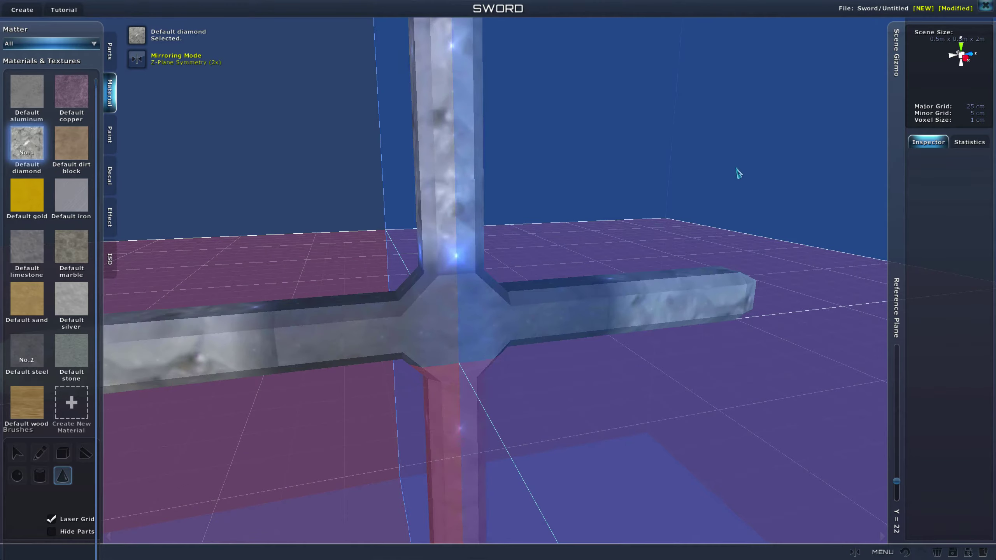
pyautogui.click(855, 553)
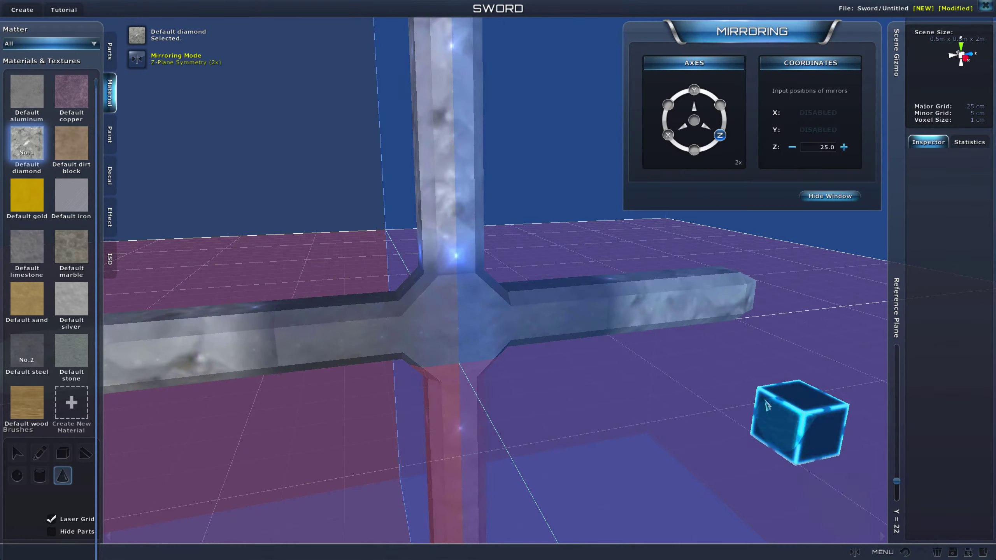
pyautogui.click(720, 135)
# Step: Lower the reference plane to Y = 5, at the lower end of the grip
pyautogui.moveTo(685, 231); pyautogui.dragTo(605, 325, button='right')
pyautogui.moveTo(604, 325); pyautogui.dragTo(800, 429, button='middle')
pyautogui.moveTo(897, 481); pyautogui.dragTo(897, 504)
pyautogui.scroll(-2, 728, 408)
pyautogui.moveTo(728, 408); pyautogui.dragTo(752, 394, button='middle')
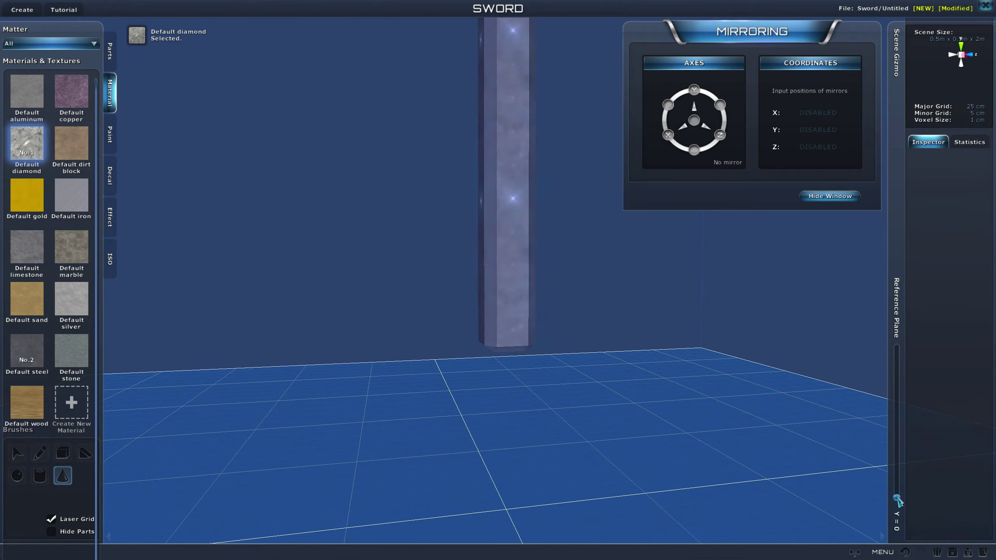
pyautogui.moveTo(897, 499); pyautogui.dragTo(894, 494)
pyautogui.moveTo(738, 488); pyautogui.dragTo(915, 487, button='middle')
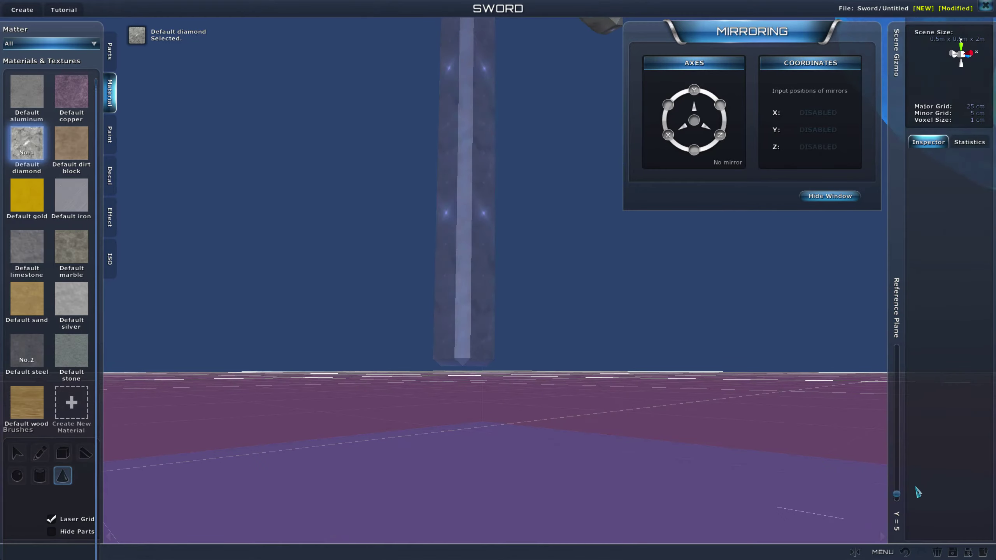
# Step: Switch to Default steel with the Cylinder Brush, looking down on the lower end of the grip
pyautogui.moveTo(589, 345); pyautogui.dragTo(555, 325, button='middle')
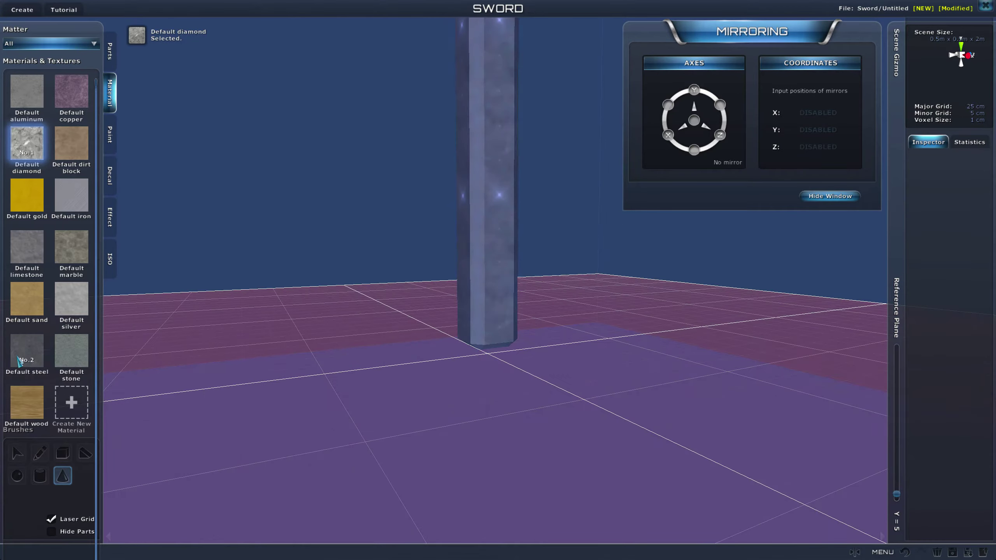
pyautogui.click(29, 364)
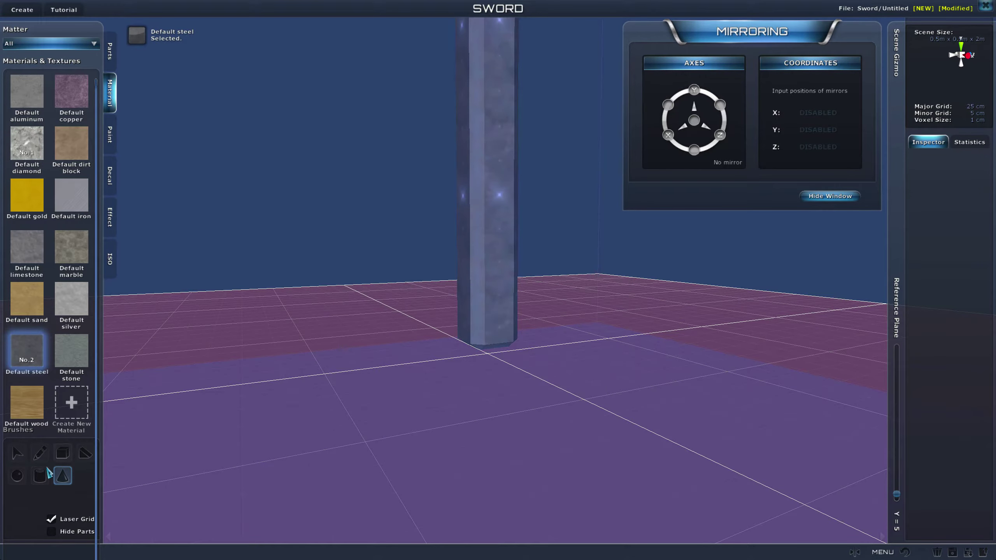
pyautogui.moveTo(322, 296)
pyautogui.mouseDown(button='middle')
pyautogui.moveTo(345, 352)
pyautogui.moveTo(462, 402)
pyautogui.moveTo(449, 401)
pyautogui.moveTo(475, 363)
pyautogui.moveTo(492, 392)
pyautogui.moveTo(422, 234)
pyautogui.mouseUp(button='middle')
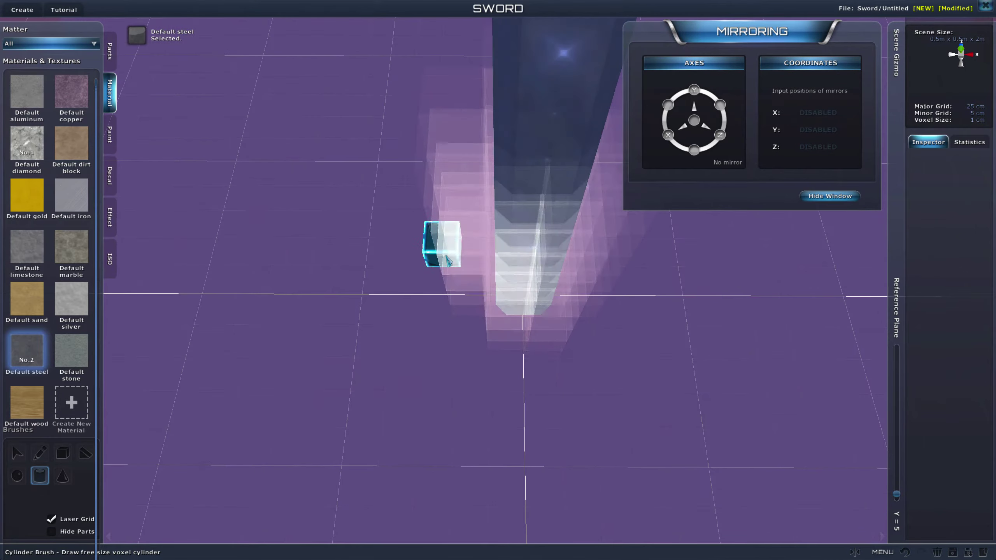
# Step: Draw a 4 x 4 voxel Default steel cylinder around the lower end of the grip as a pommel
pyautogui.moveTo(473, 269); pyautogui.dragTo(478, 345)
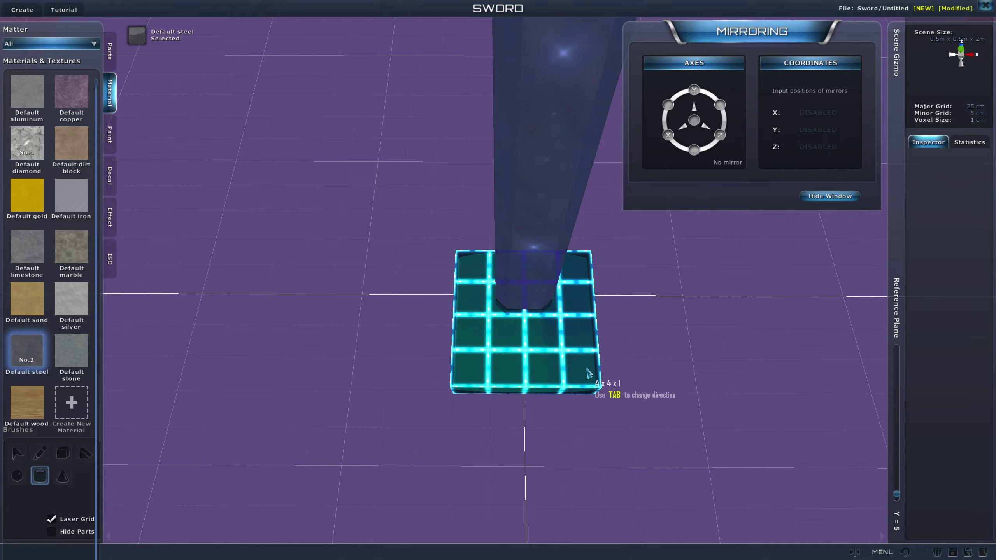
pyautogui.moveTo(474, 235); pyautogui.dragTo(479, 340)
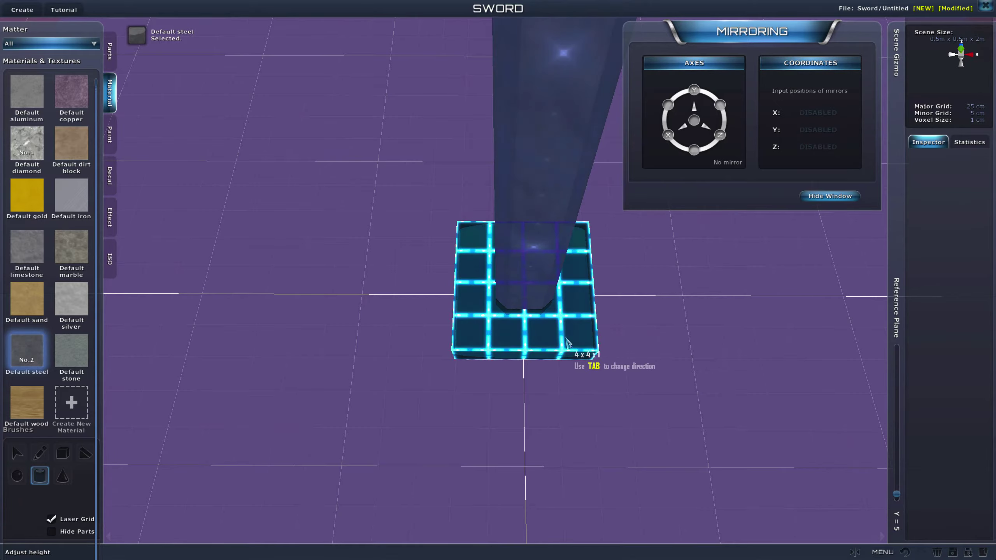
pyautogui.moveTo(557, 259)
pyautogui.mouseDown(button='right')
pyautogui.moveTo(542, 271)
pyautogui.moveTo(446, 221)
pyautogui.moveTo(512, 278)
pyautogui.moveTo(384, 227)
pyautogui.mouseUp(button='right')
pyautogui.scroll(-8, 384, 227)
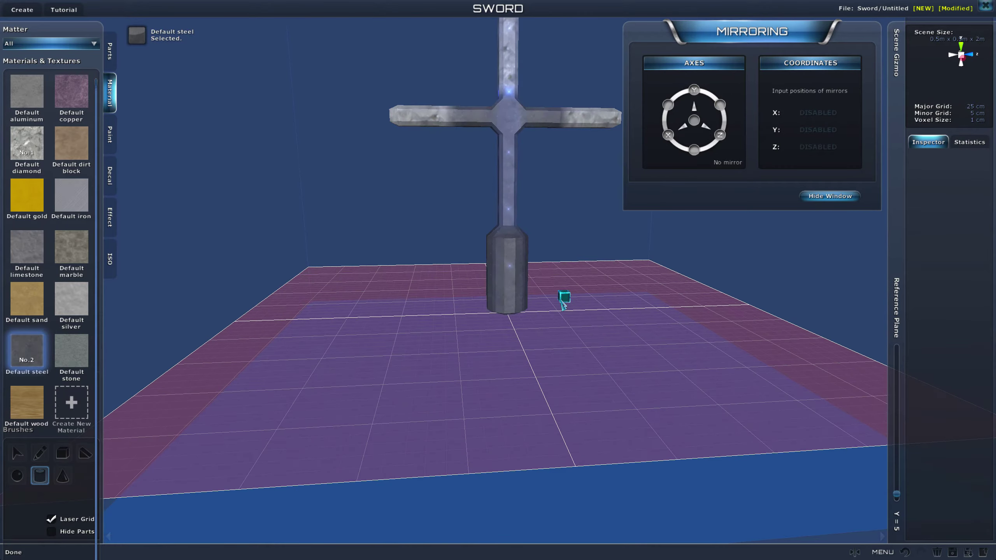
# Step: Inspect the new steel pommel's alignment with the grip from several sides and undo the cylinder
pyautogui.moveTo(563, 304); pyautogui.dragTo(458, 341, button='middle')
pyautogui.moveTo(495, 335); pyautogui.dragTo(558, 329, button='right')
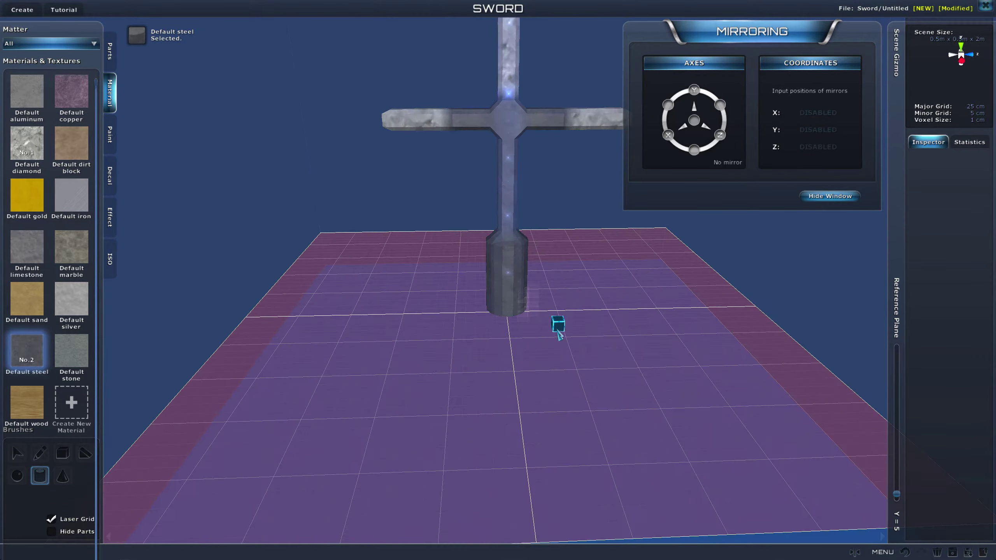
pyautogui.scroll(5, 564, 316)
pyautogui.moveTo(569, 302); pyautogui.dragTo(544, 334, button='middle')
pyautogui.moveTo(544, 334); pyautogui.dragTo(643, 324, button='right')
pyautogui.moveTo(645, 326); pyautogui.dragTo(406, 278, button='middle')
pyautogui.moveTo(407, 278); pyautogui.dragTo(628, 418, button='right')
pyautogui.scroll(-4, 602, 267)
pyautogui.moveTo(626, 419); pyautogui.dragTo(503, 217, button='middle')
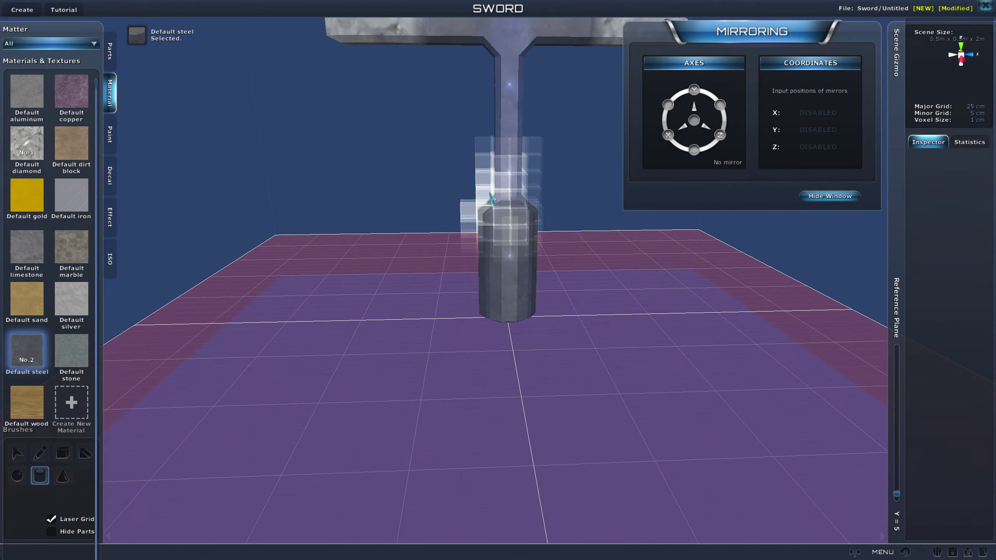
pyautogui.scroll(-5, 669, 378)
pyautogui.scroll(6, 597, 376)
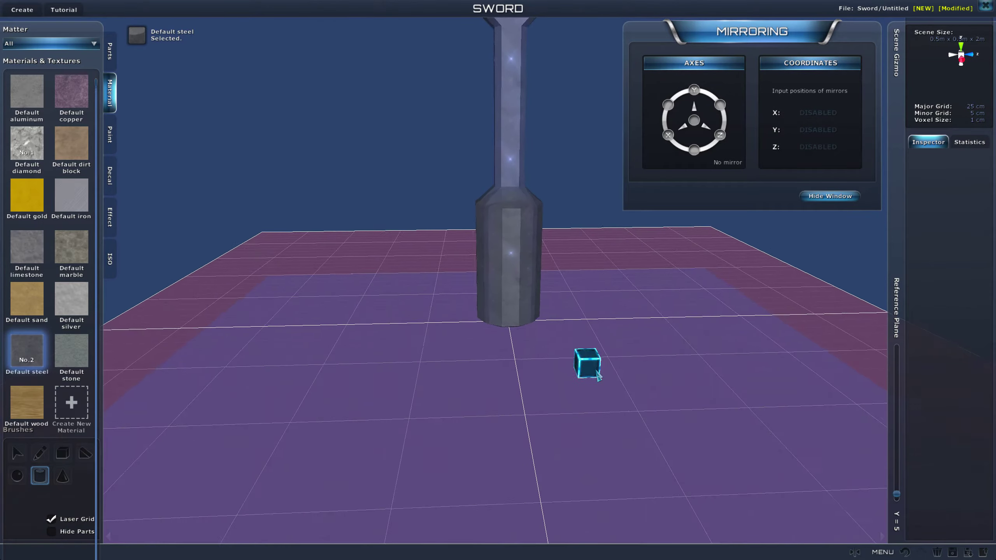
pyautogui.click(904, 553)
# Step: Redraw the pommel as an upright 4 x 4 voxel Default steel cylinder centred on the lower end of the grip
pyautogui.moveTo(547, 340)
pyautogui.mouseDown(button='middle')
pyautogui.moveTo(573, 398)
pyautogui.moveTo(564, 389)
pyautogui.mouseUp(button='middle')
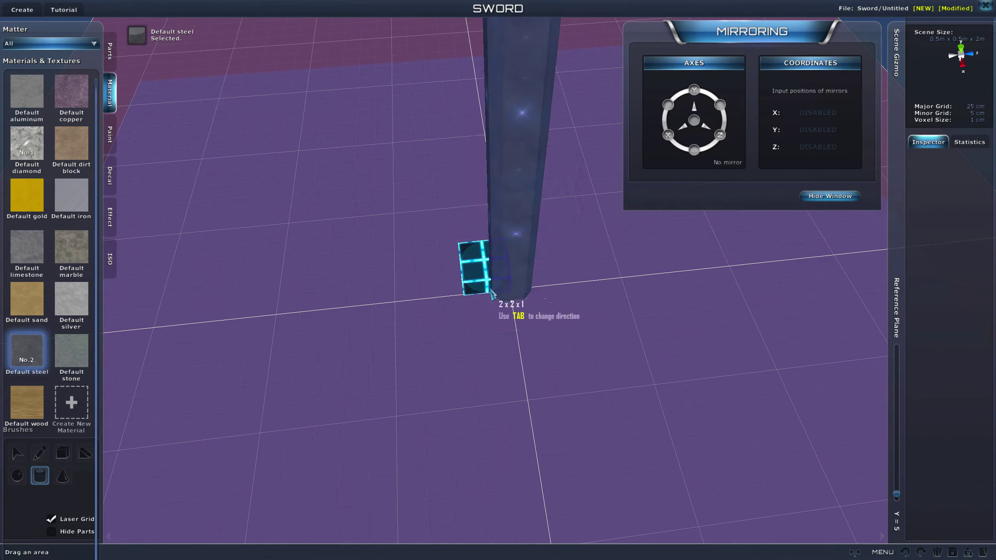
pyautogui.moveTo(475, 271); pyautogui.dragTo(480, 257, button='middle')
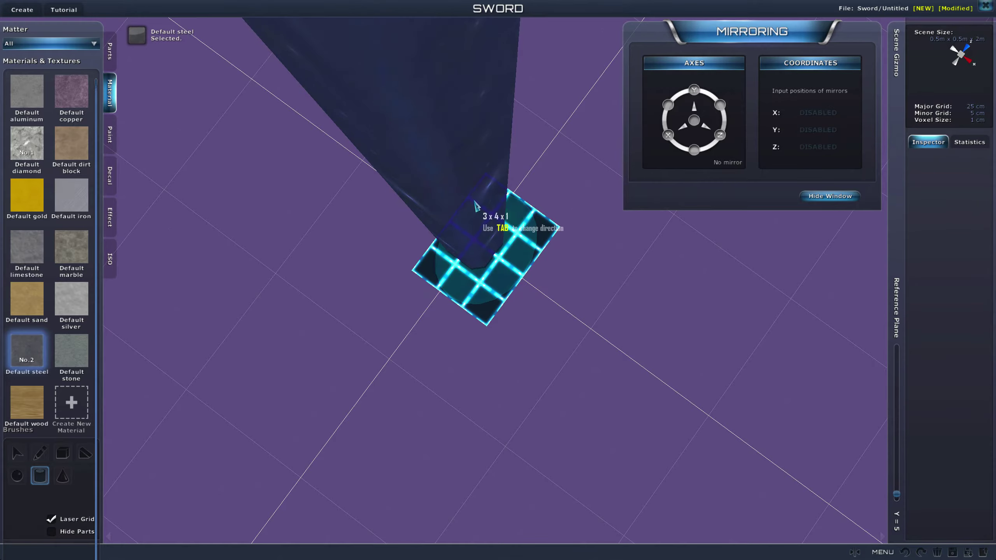
pyautogui.moveTo(467, 179); pyautogui.dragTo(391, 30, button='right')
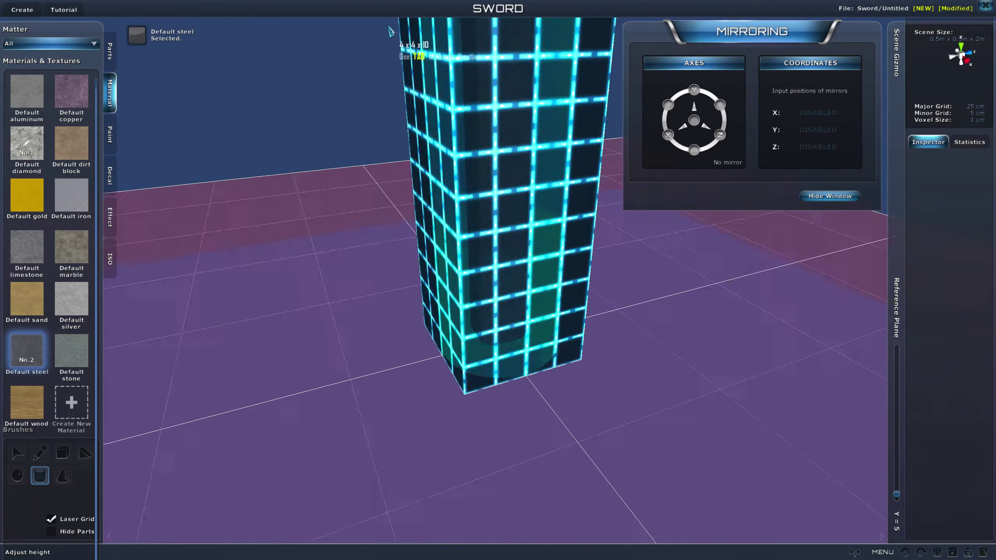
pyautogui.click(472, 174)
pyautogui.scroll(-4, 600, 347)
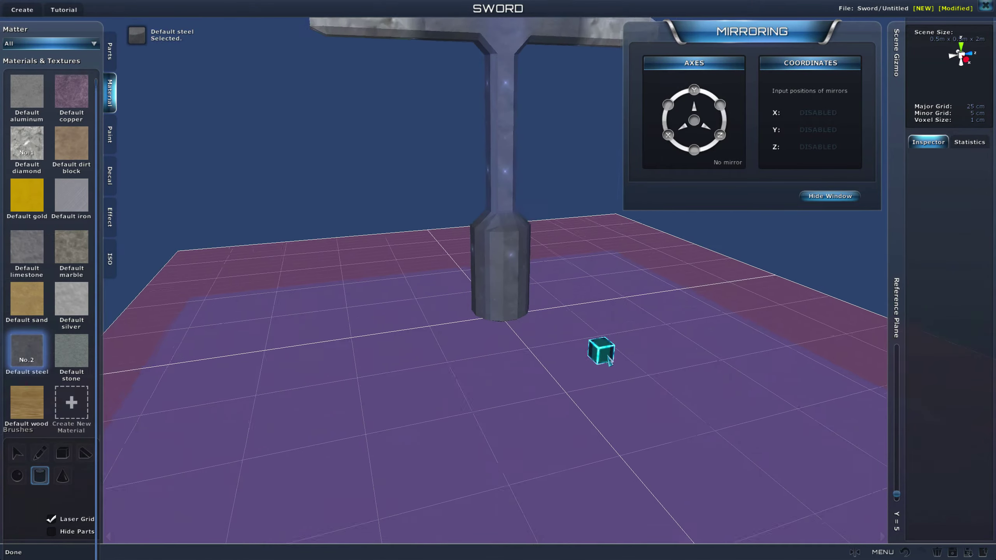
# Step: Switch to box selection of voxels and turn Z-plane symmetry back on at Z = 25.0
pyautogui.moveTo(602, 351); pyautogui.dragTo(527, 315, button='right')
pyautogui.scroll(3, 553, 331)
pyautogui.scroll(3, 554, 330)
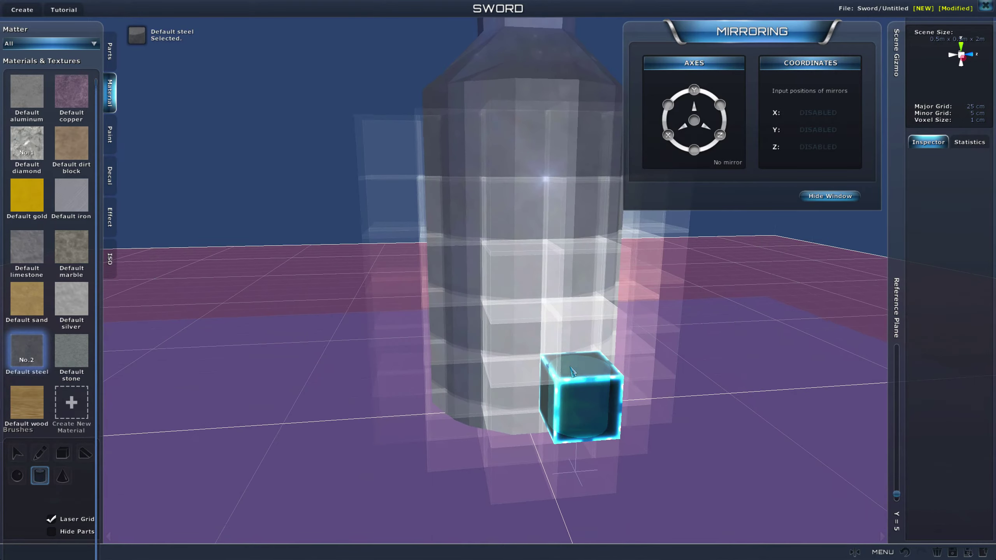
pyautogui.moveTo(580, 387)
pyautogui.mouseDown(button='right')
pyautogui.moveTo(620, 380)
pyautogui.moveTo(633, 333)
pyautogui.mouseUp(button='right')
pyautogui.scroll(-3, 566, 319)
pyautogui.moveTo(565, 320); pyautogui.dragTo(552, 365, button='right')
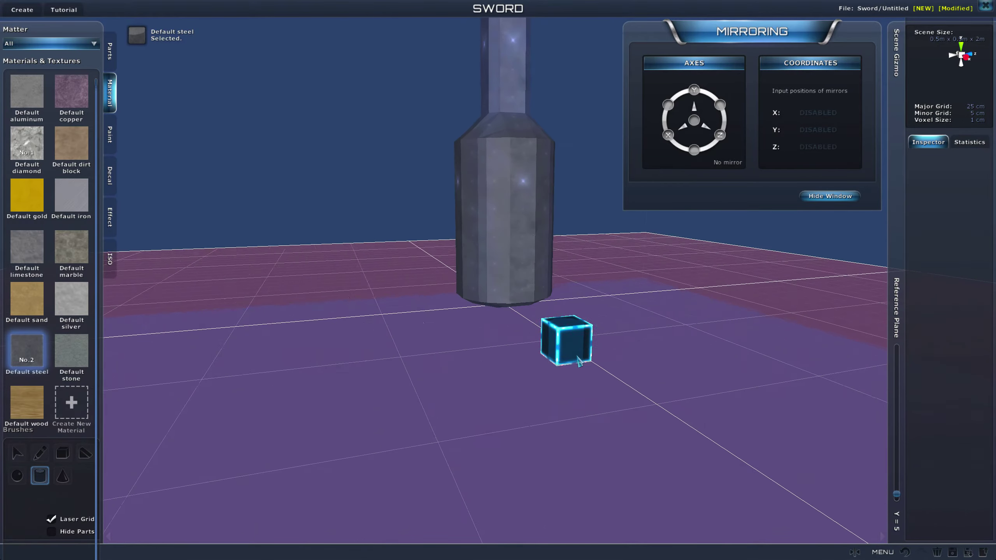
pyautogui.scroll(2, 552, 365)
pyautogui.click(17, 453)
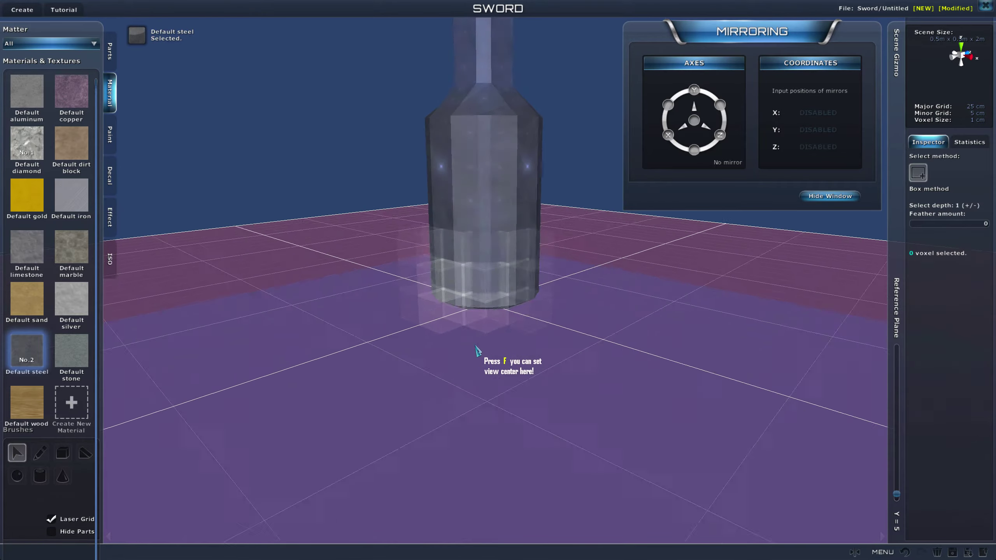
pyautogui.moveTo(493, 345); pyautogui.dragTo(706, 183, button='middle')
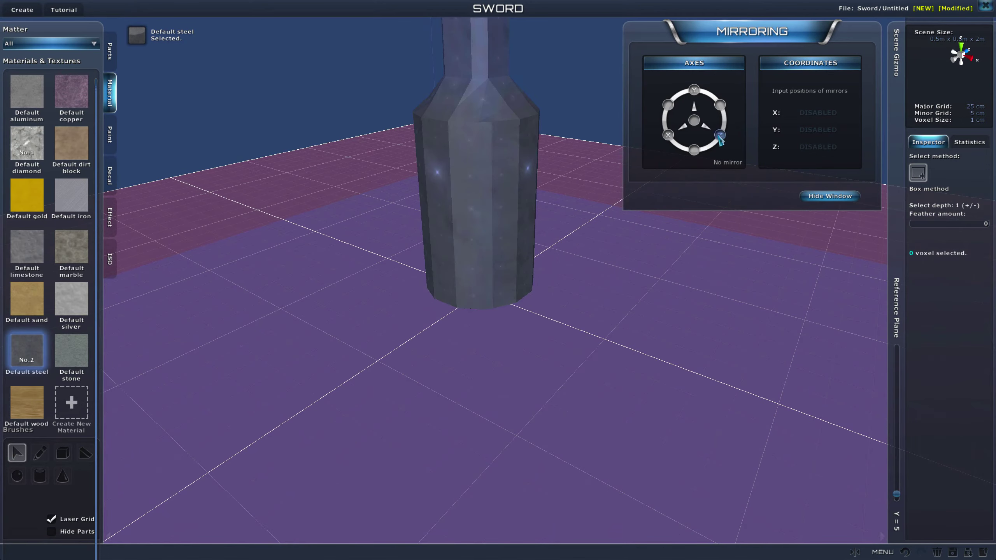
pyautogui.moveTo(502, 383); pyautogui.dragTo(541, 391, button='right')
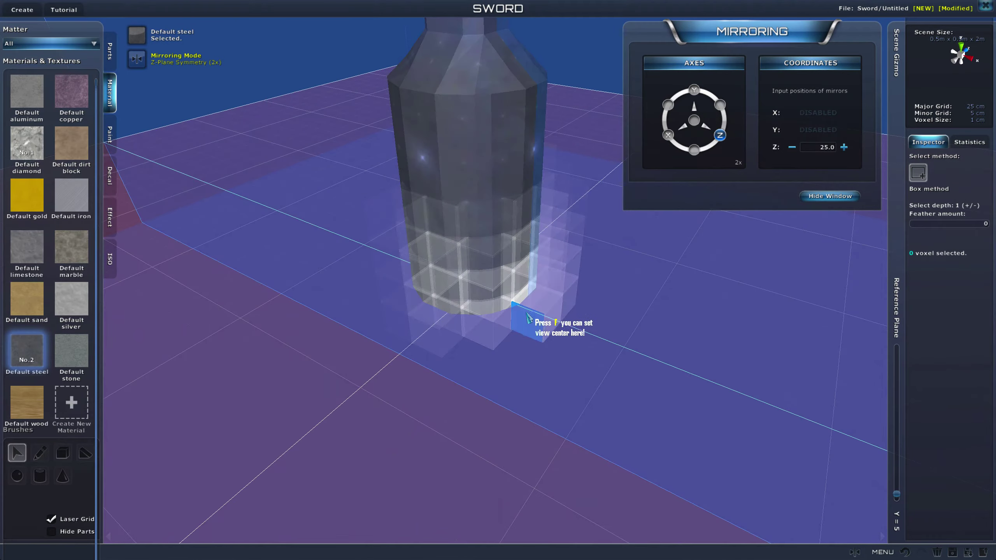
# Step: Select and delete the outer voxel rows of the pommel's bottom layer on all sides to taper its lower end
pyautogui.click(422, 352)
pyautogui.moveTo(423, 352); pyautogui.dragTo(580, 318, button='right')
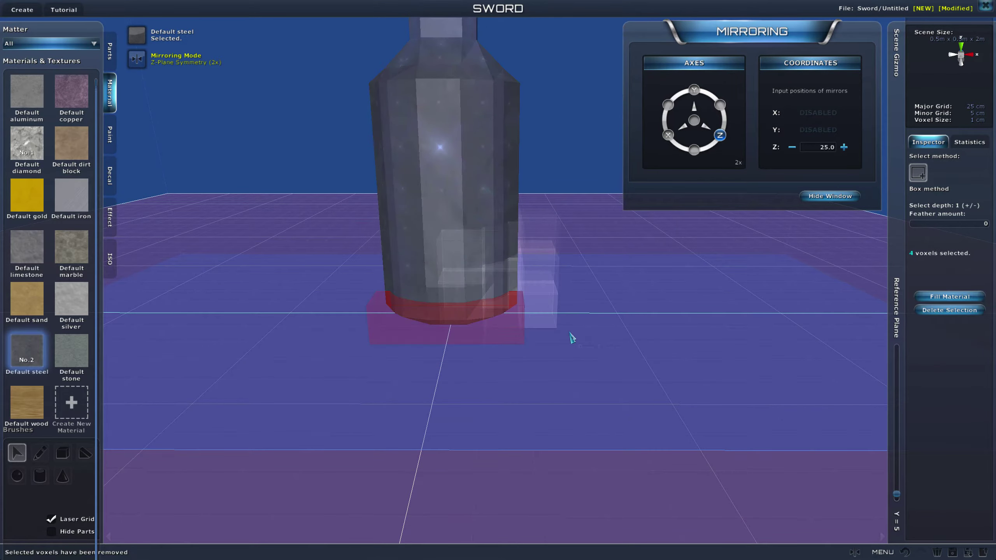
pyautogui.moveTo(572, 337); pyautogui.dragTo(327, 329, button='middle')
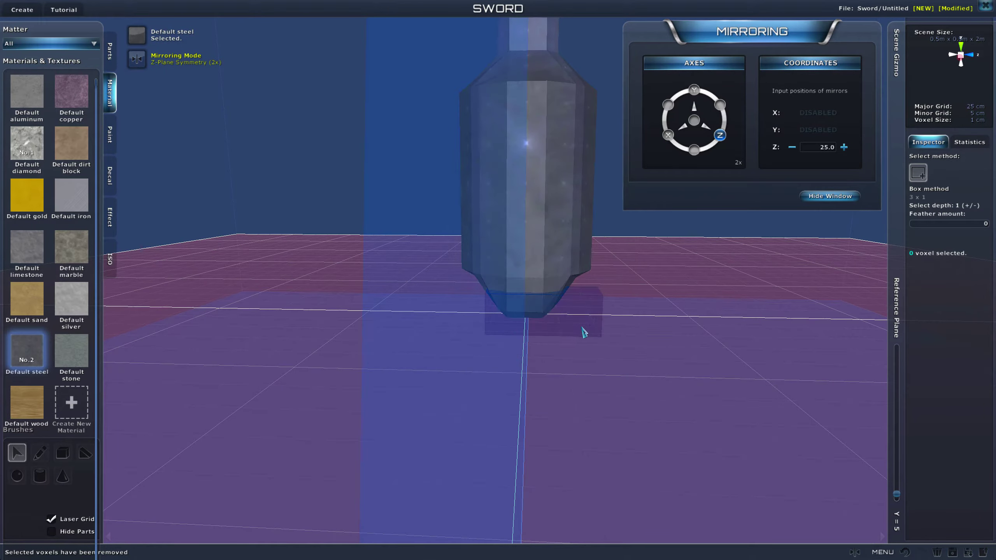
pyautogui.moveTo(584, 331); pyautogui.dragTo(704, 337, button='middle')
pyautogui.click(478, 369)
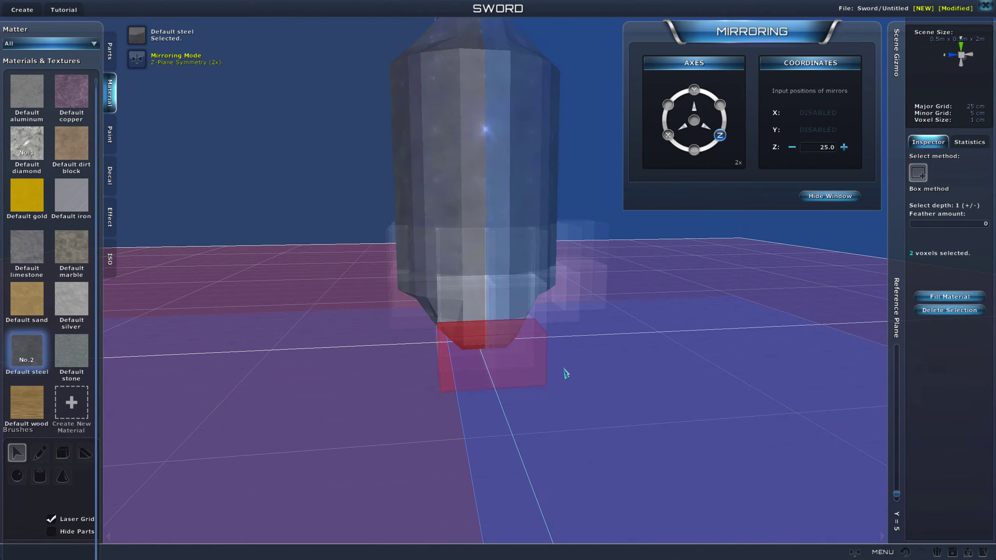
pyautogui.click(528, 370)
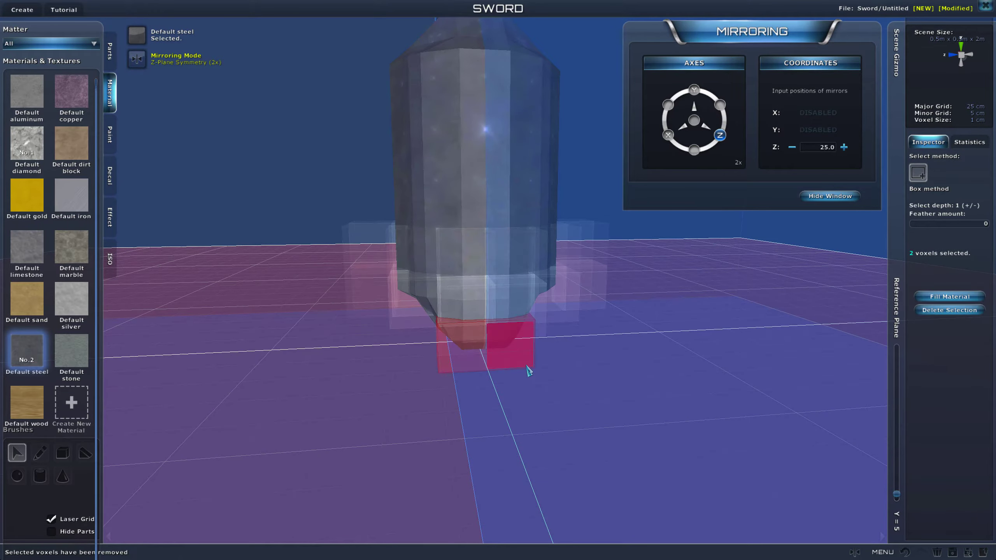
pyautogui.moveTo(528, 371); pyautogui.dragTo(690, 240, button='middle')
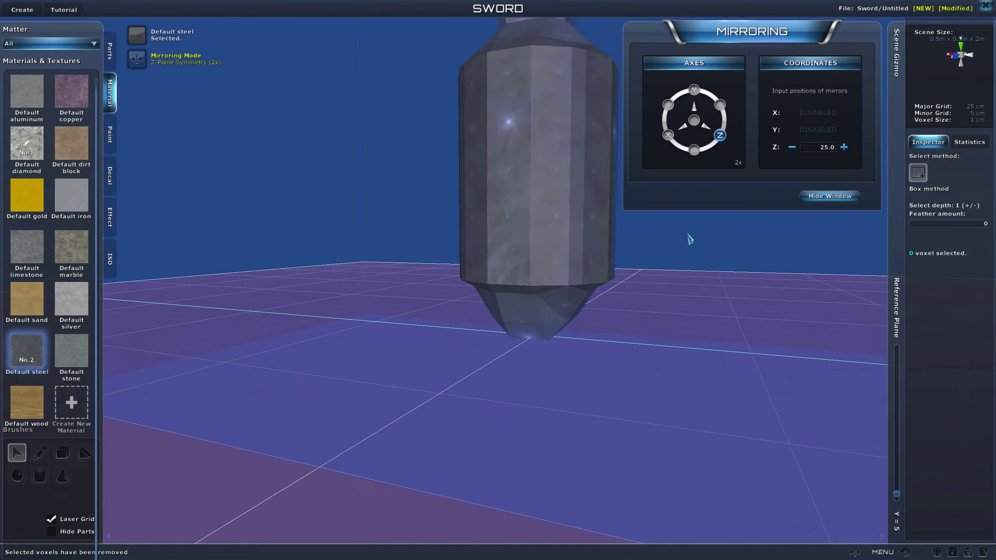
# Step: Turn on X-plane symmetry at X = 25.0 alongside Z and pick individual voxels around the pommel's bottom layer
pyautogui.click(668, 136)
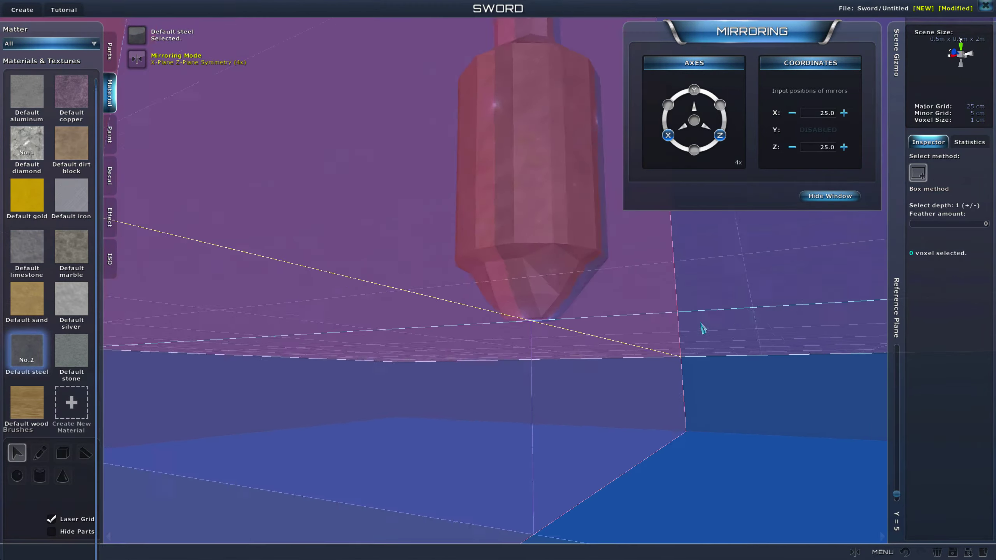
pyautogui.moveTo(701, 328); pyautogui.dragTo(611, 400, button='middle')
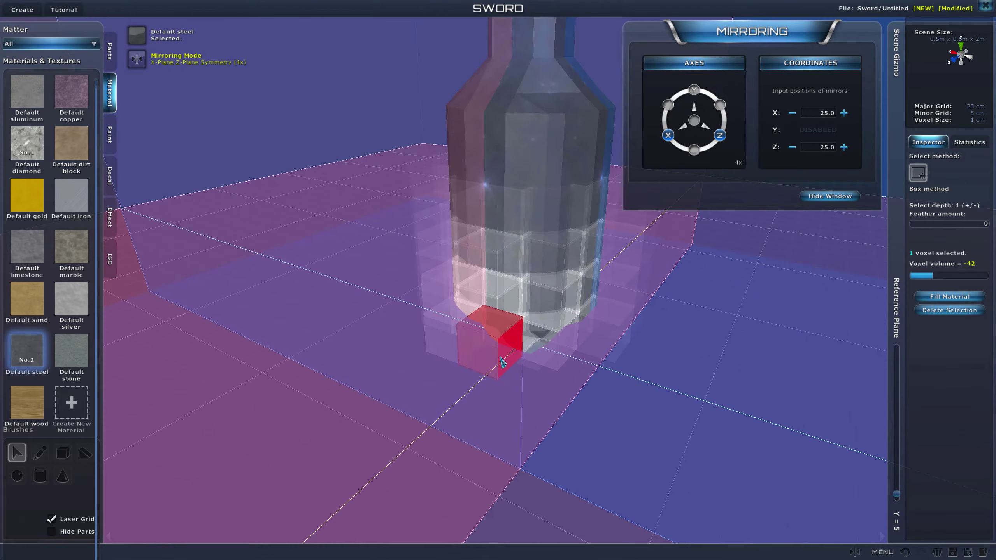
pyautogui.moveTo(502, 361); pyautogui.dragTo(552, 376, button='middle')
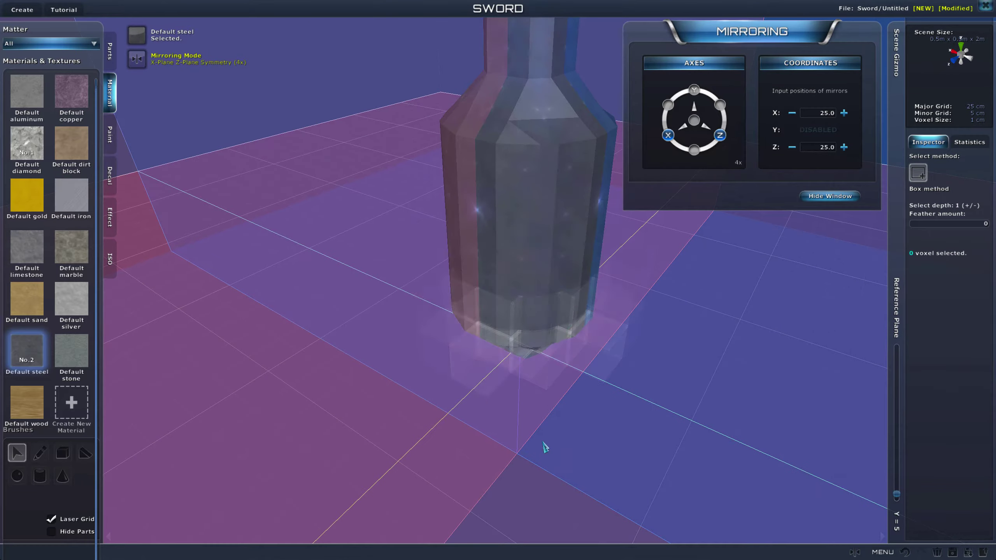
pyautogui.click(479, 359)
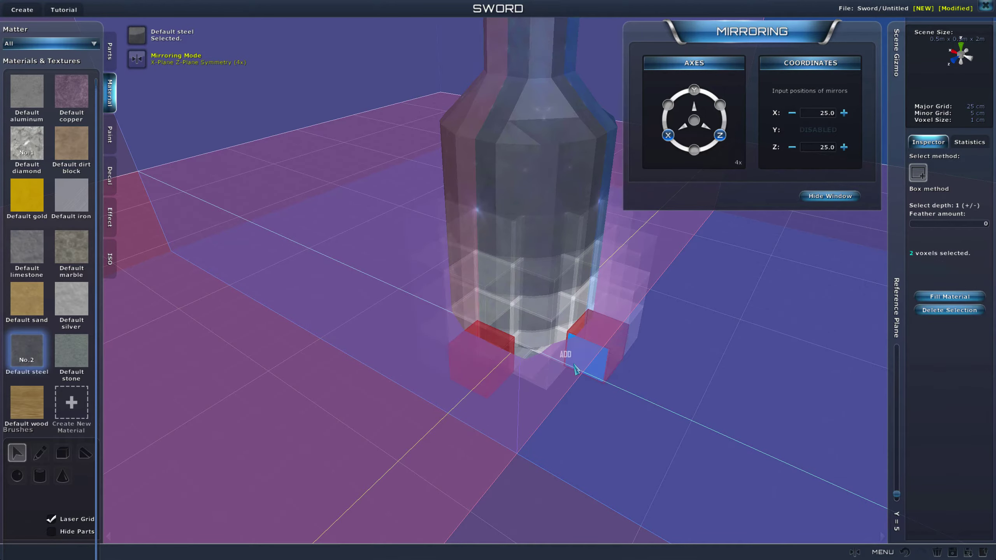
pyautogui.click(482, 355)
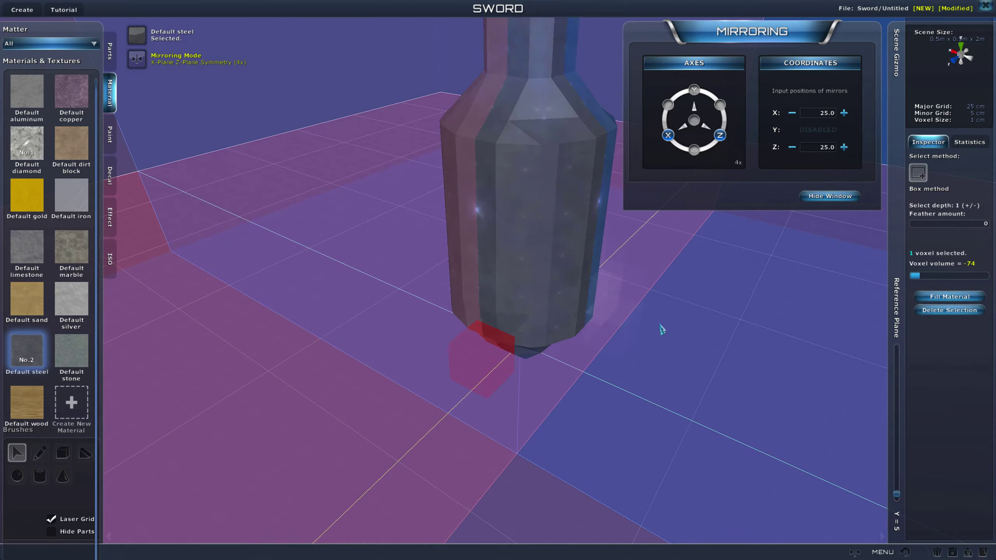
pyautogui.click(578, 347)
pyautogui.click(536, 355)
pyautogui.click(582, 349)
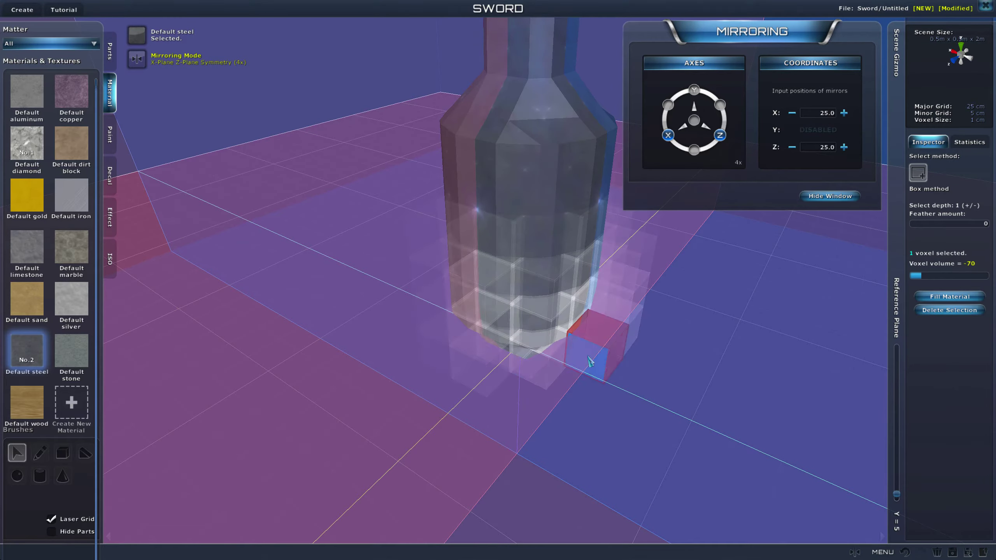
pyautogui.click(531, 354)
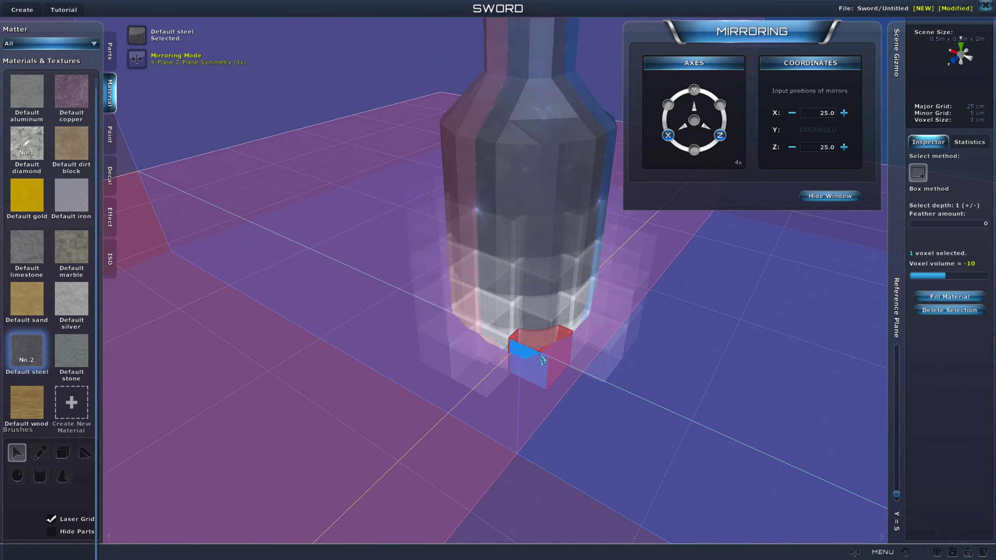
# Step: Try a different voxel volume on the pommel's lower edge and undo the change
pyautogui.click(932, 276)
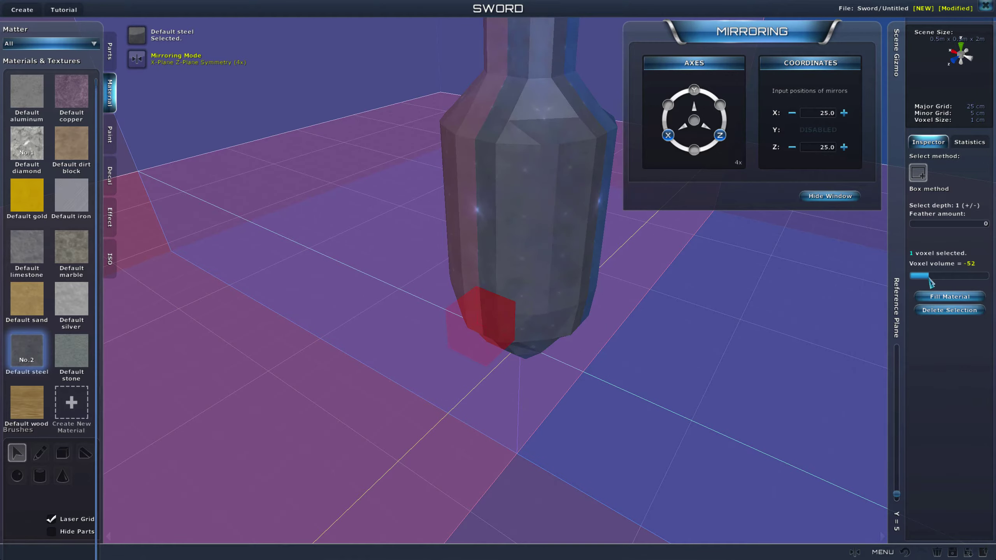
pyautogui.click(802, 515)
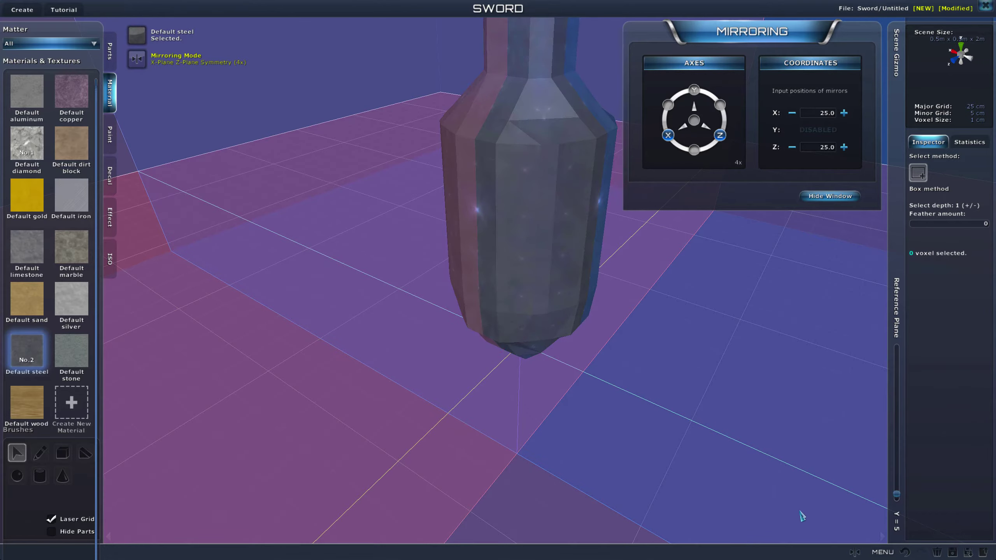
pyautogui.click(904, 553)
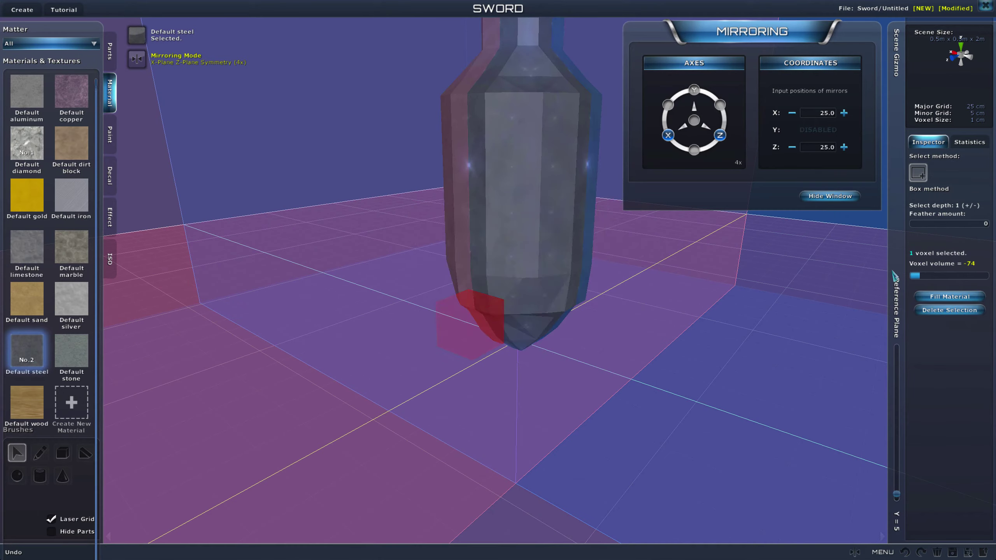
# Step: Set the volume of the selected voxel at the pommel's lower edge to -99, check the shape, and clear the selection
pyautogui.moveTo(911, 278); pyautogui.dragTo(909, 278)
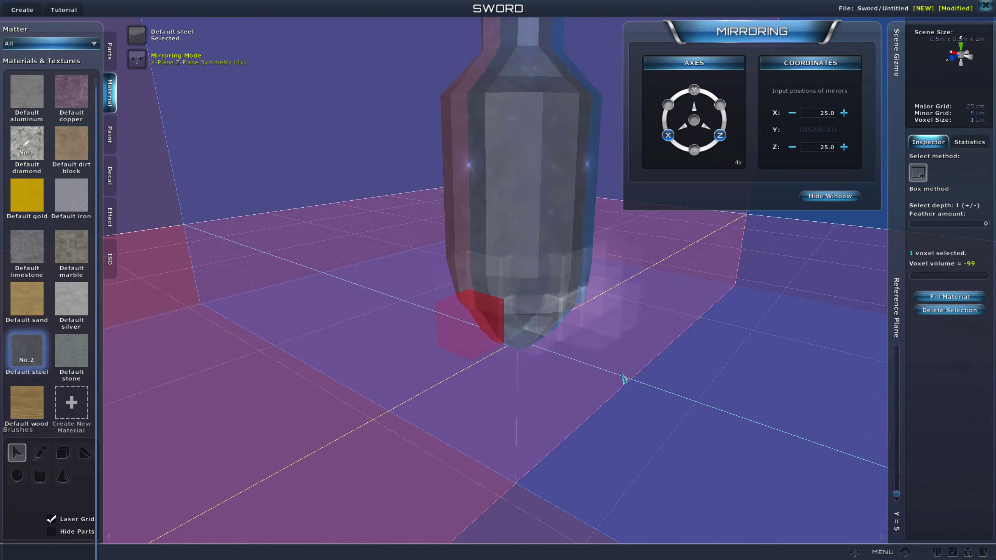
pyautogui.scroll(-3, 623, 378)
pyautogui.moveTo(623, 378); pyautogui.dragTo(454, 340, button='right')
pyautogui.scroll(-2, 455, 340)
pyautogui.scroll(-2, 517, 358)
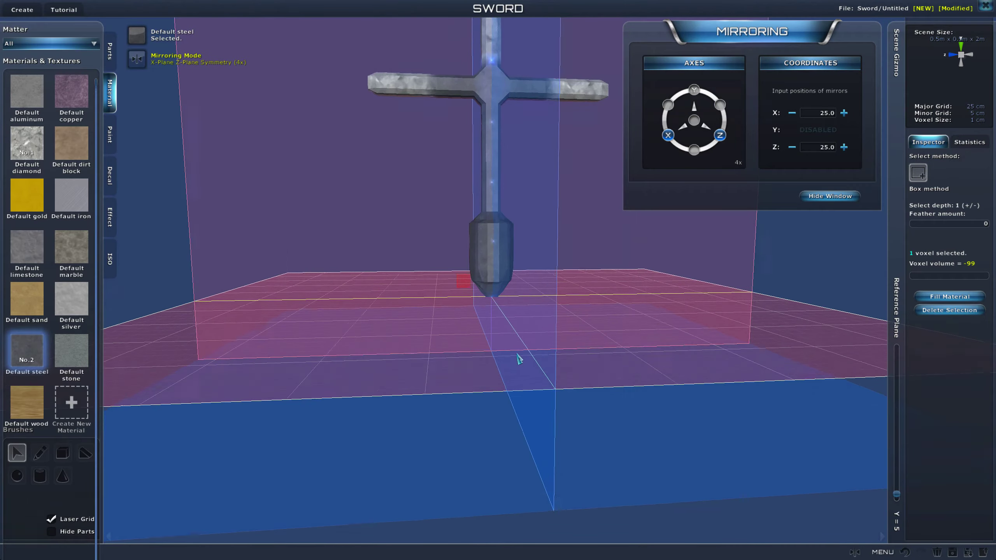
pyautogui.scroll(5, 517, 358)
pyautogui.moveTo(517, 358); pyautogui.dragTo(646, 449, button='right')
pyautogui.scroll(1, 646, 449)
pyautogui.moveTo(648, 454); pyautogui.dragTo(551, 382, button='middle')
pyautogui.scroll(1, 551, 382)
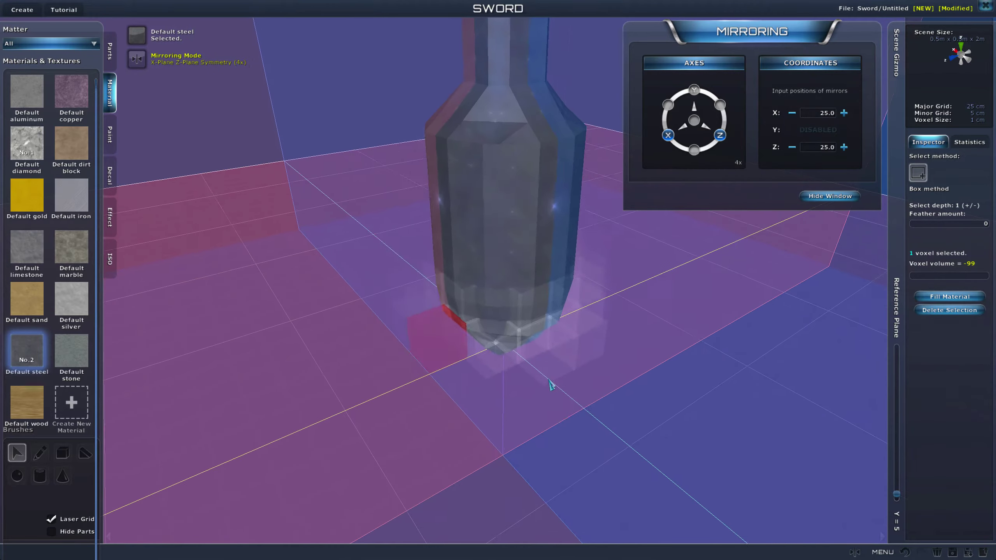
pyautogui.click(449, 291)
pyautogui.click(447, 409)
# Step: Select and delete the vertical column of outer voxels along the pommel's side
pyautogui.moveTo(541, 416); pyautogui.dragTo(473, 412, button='middle')
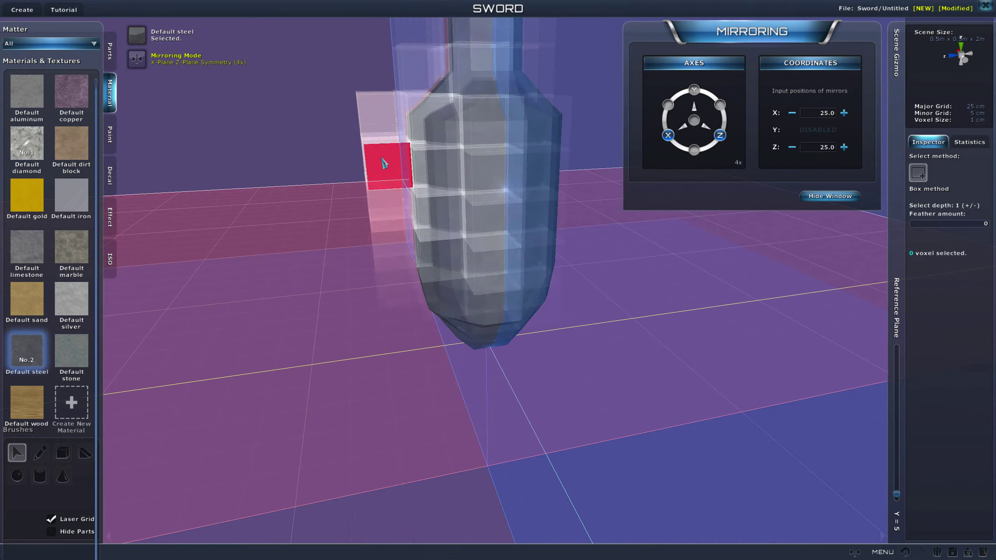
pyautogui.moveTo(383, 116); pyautogui.dragTo(381, 301)
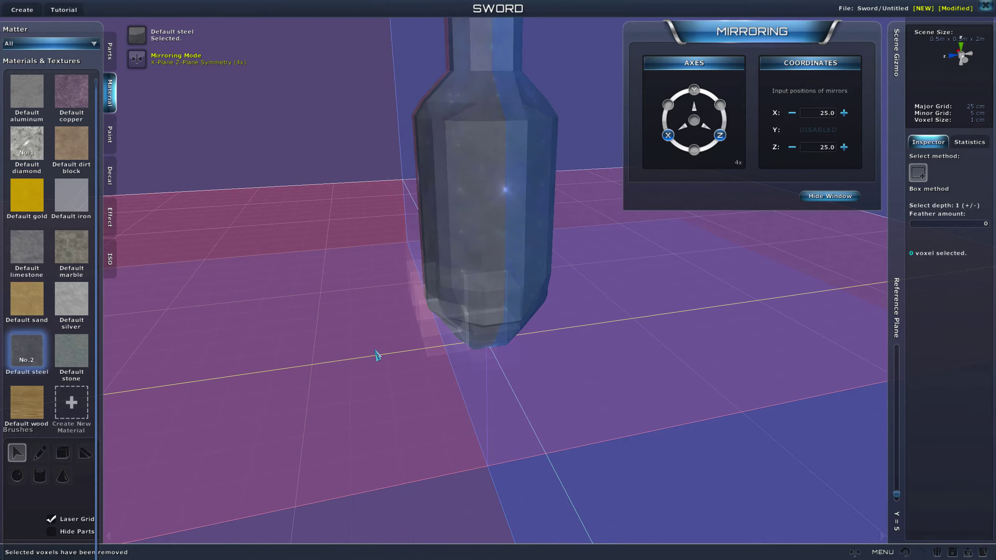
pyautogui.moveTo(382, 355); pyautogui.dragTo(478, 339, button='middle')
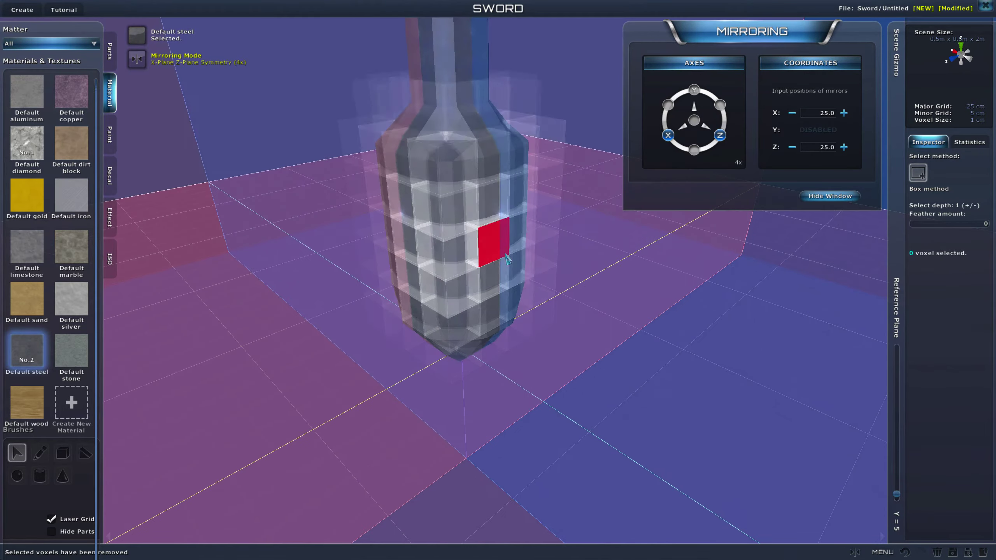
pyautogui.moveTo(445, 440); pyautogui.dragTo(513, 348, button='middle')
# Step: Examine the tapered pommel, grip and crossguard from several sides and distances
pyautogui.scroll(-5, 486, 392)
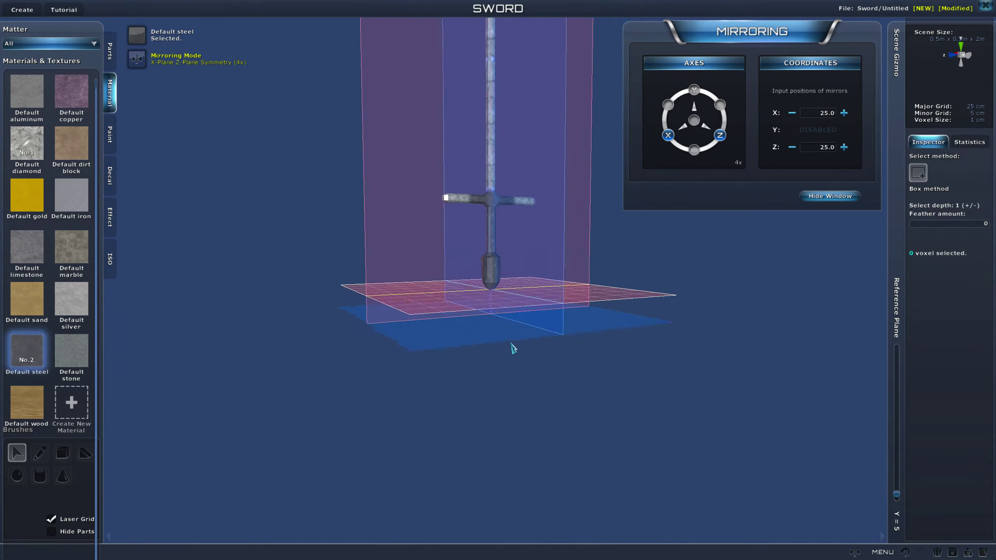
pyautogui.scroll(10, 481, 355)
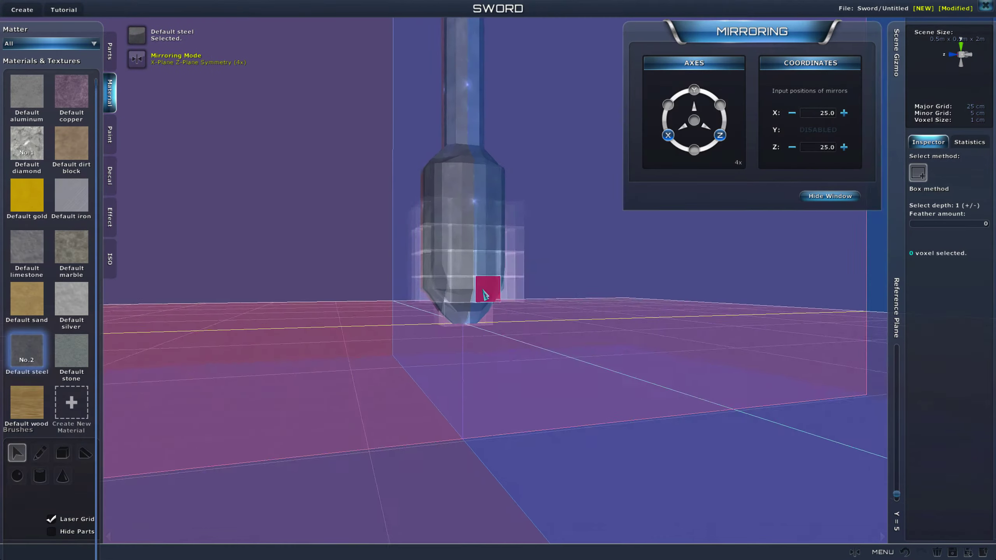
pyautogui.moveTo(484, 292); pyautogui.dragTo(517, 224, button='middle')
pyautogui.scroll(-3, 516, 224)
pyautogui.moveTo(691, 351); pyautogui.dragTo(619, 310, button='middle')
pyautogui.moveTo(620, 309); pyautogui.dragTo(564, 254, button='right')
pyautogui.moveTo(465, 160); pyautogui.dragTo(506, 208, button='right')
pyautogui.moveTo(571, 304); pyautogui.dragTo(456, 217, button='right')
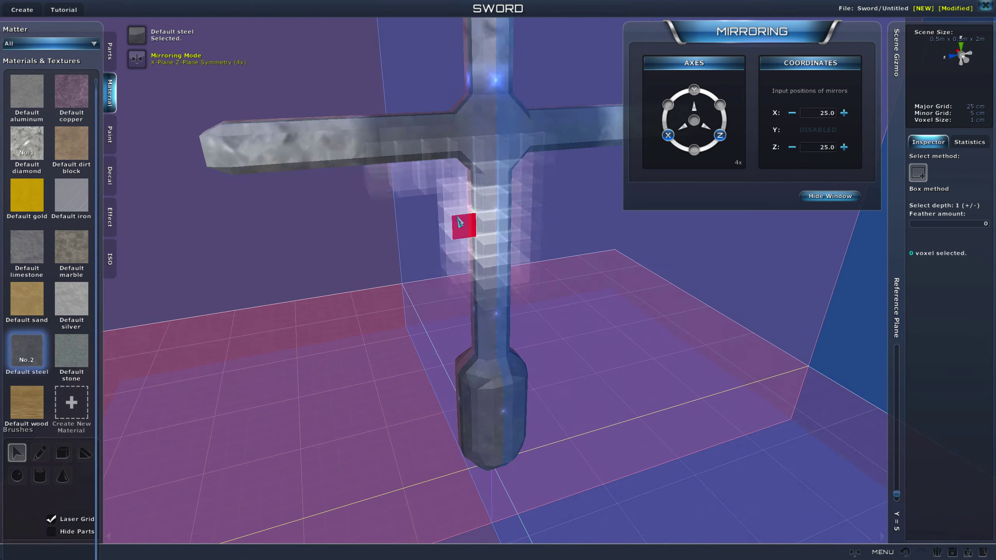
# Step: Turn off all mirroring and raise the reference plane to Y = 18
pyautogui.click(668, 135)
pyautogui.moveTo(644, 229); pyautogui.dragTo(594, 251, button='middle')
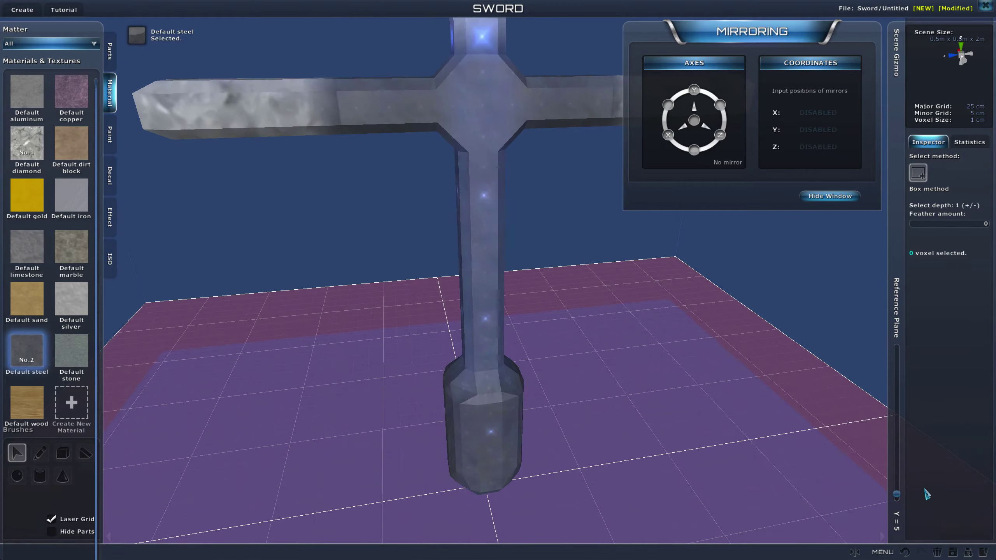
pyautogui.moveTo(898, 499); pyautogui.dragTo(898, 491)
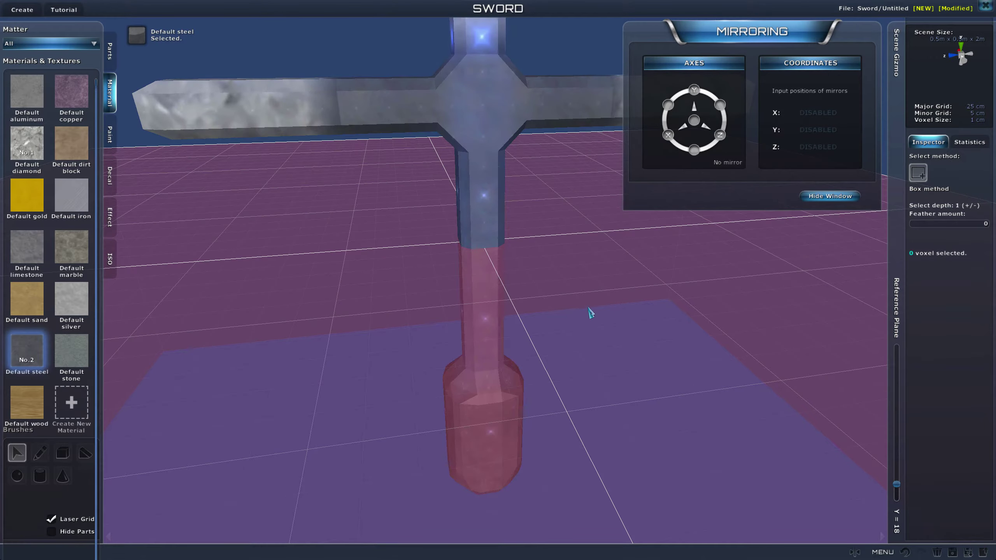
pyautogui.moveTo(590, 313); pyautogui.dragTo(462, 223, button='middle')
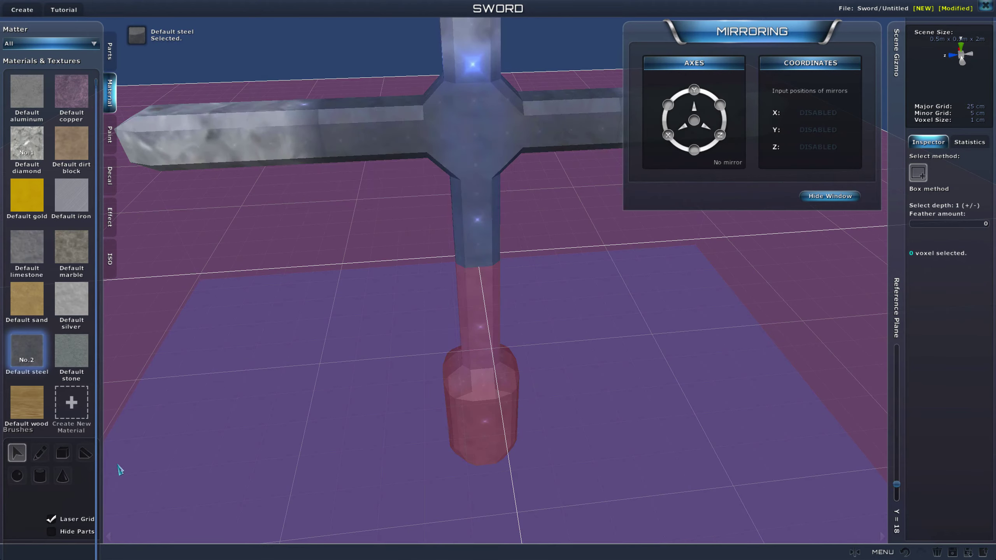
# Step: Draw an upright Default steel cylinder with a 4 x 4 voxel base around the grip just below the crossguard
pyautogui.click(40, 475)
pyautogui.moveTo(411, 267)
pyautogui.mouseDown(button='middle')
pyautogui.moveTo(658, 240)
pyautogui.moveTo(661, 302)
pyautogui.mouseUp(button='middle')
pyautogui.moveTo(484, 238); pyautogui.dragTo(563, 288)
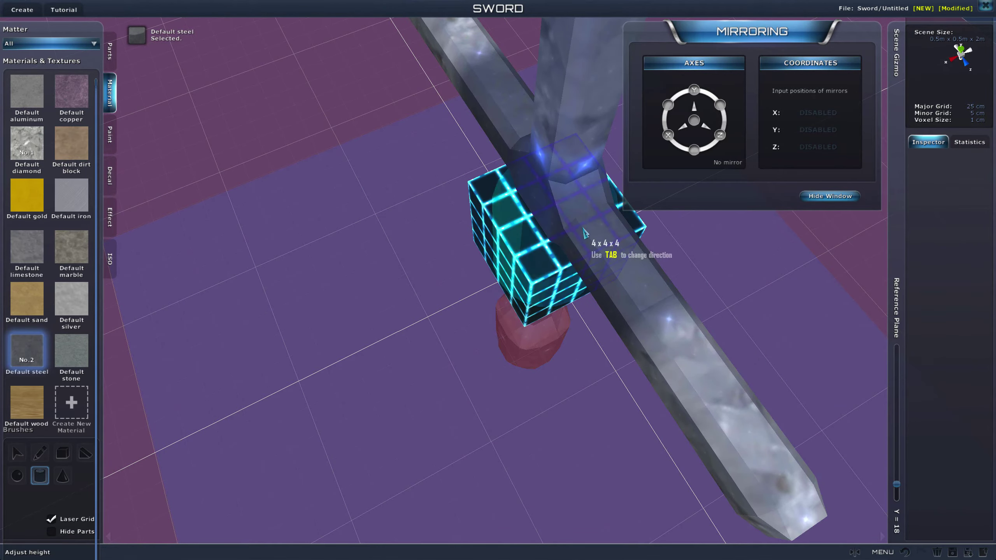
pyautogui.moveTo(583, 228)
pyautogui.mouseDown(button='middle')
pyautogui.moveTo(355, 144)
pyautogui.moveTo(604, 307)
pyautogui.moveTo(631, 286)
pyautogui.moveTo(533, 348)
pyautogui.moveTo(680, 267)
pyautogui.moveTo(684, 293)
pyautogui.moveTo(122, 262)
pyautogui.mouseUp(button='middle')
pyautogui.click(367, 151)
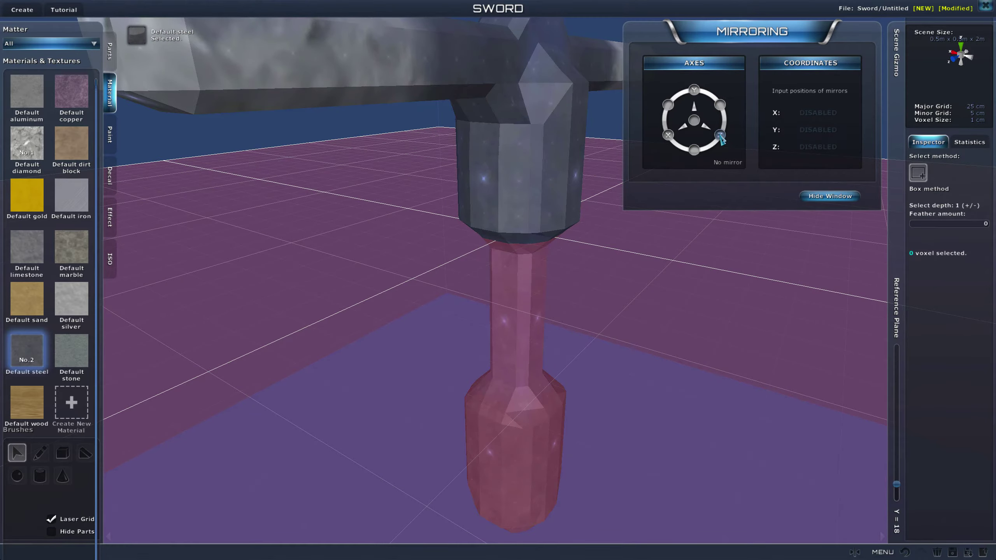
# Step: Turn on Z-plane symmetry at Z = 25.0 and delete a one-voxel-wide vertical strip from the new collar's face
pyautogui.moveTo(614, 325)
pyautogui.mouseDown(button='middle')
pyautogui.moveTo(656, 318)
pyautogui.moveTo(625, 258)
pyautogui.moveTo(566, 356)
pyautogui.moveTo(494, 222)
pyautogui.moveTo(524, 236)
pyautogui.moveTo(513, 218)
pyautogui.mouseUp(button='middle')
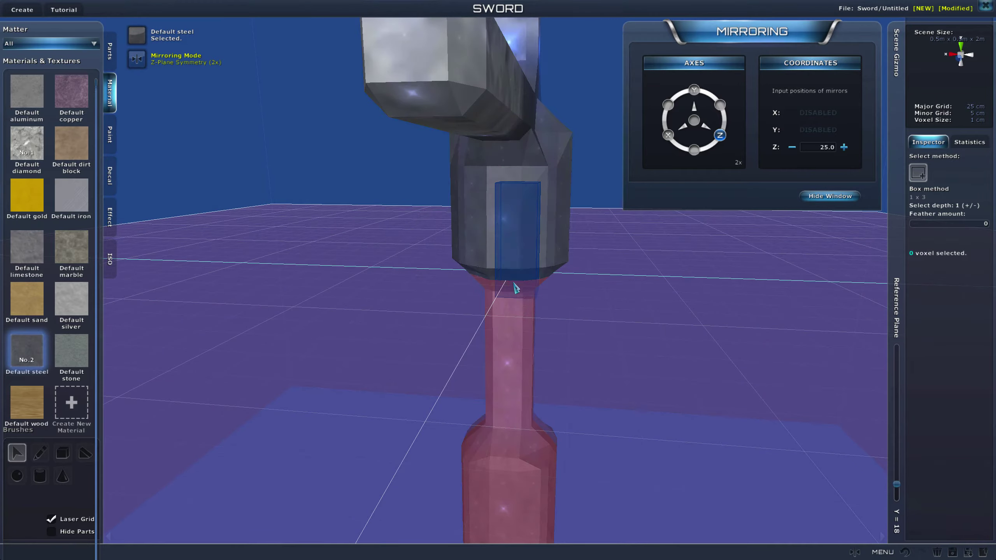
pyautogui.press('Delete')
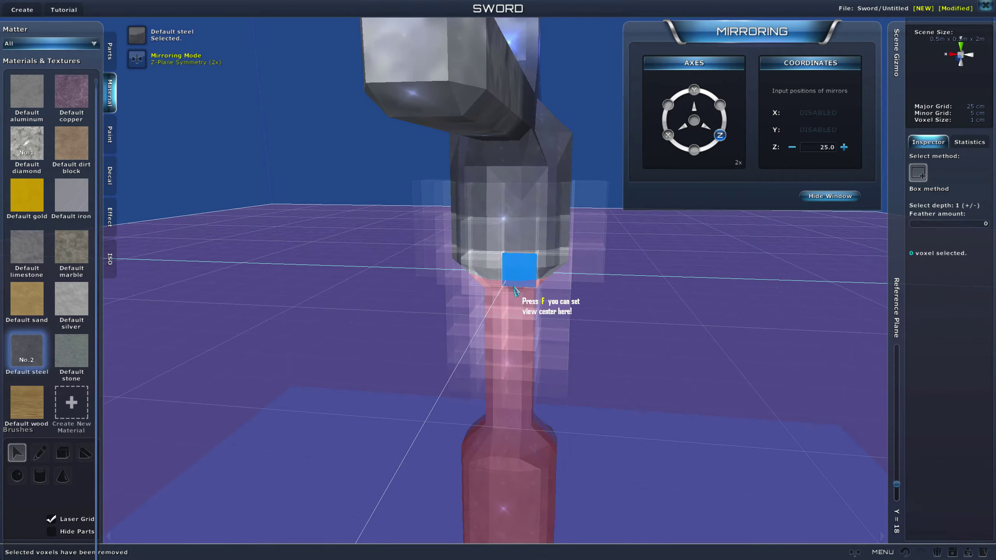
pyautogui.moveTo(525, 271); pyautogui.dragTo(699, 308, button='middle')
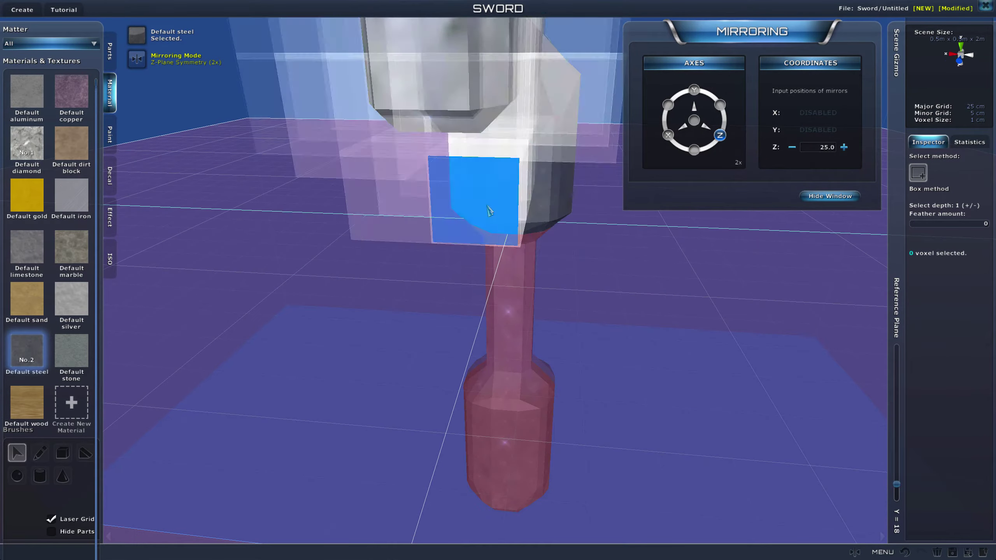
pyautogui.moveTo(700, 367); pyautogui.dragTo(748, 365, button='middle')
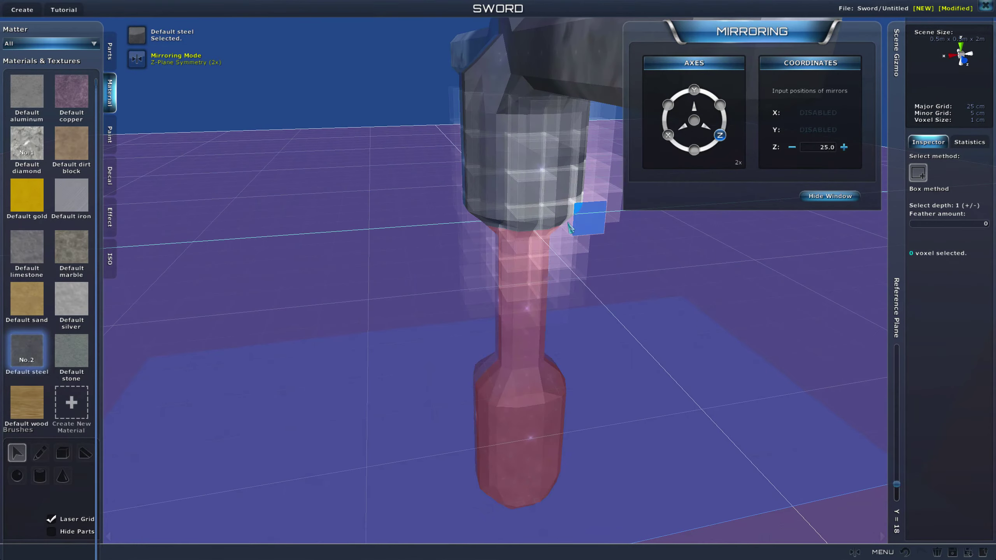
# Step: Try deleting vertical voxel strips from the collar's broad side with only Z-plane symmetry and undo the removal
pyautogui.click(548, 141)
pyautogui.moveTo(541, 283); pyautogui.dragTo(340, 287, button='middle')
pyautogui.moveTo(467, 69); pyautogui.dragTo(464, 285)
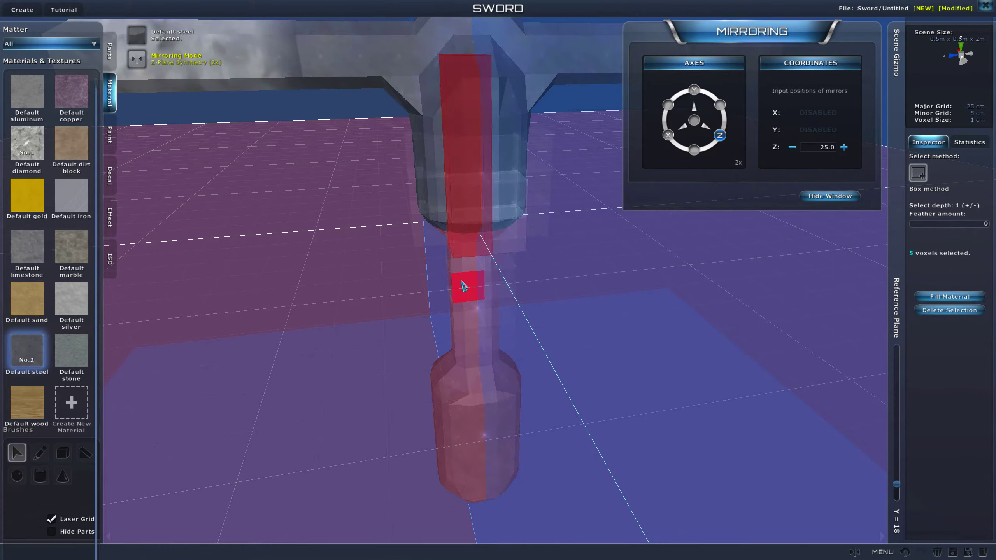
pyautogui.moveTo(490, 285); pyautogui.dragTo(493, 147, button='middle')
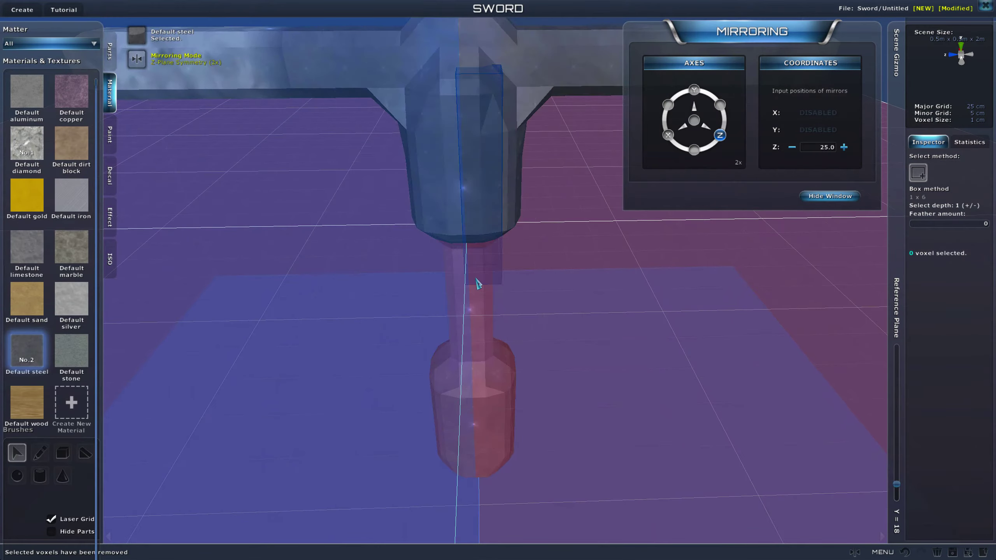
pyautogui.moveTo(480, 281); pyautogui.dragTo(530, 266, button='middle')
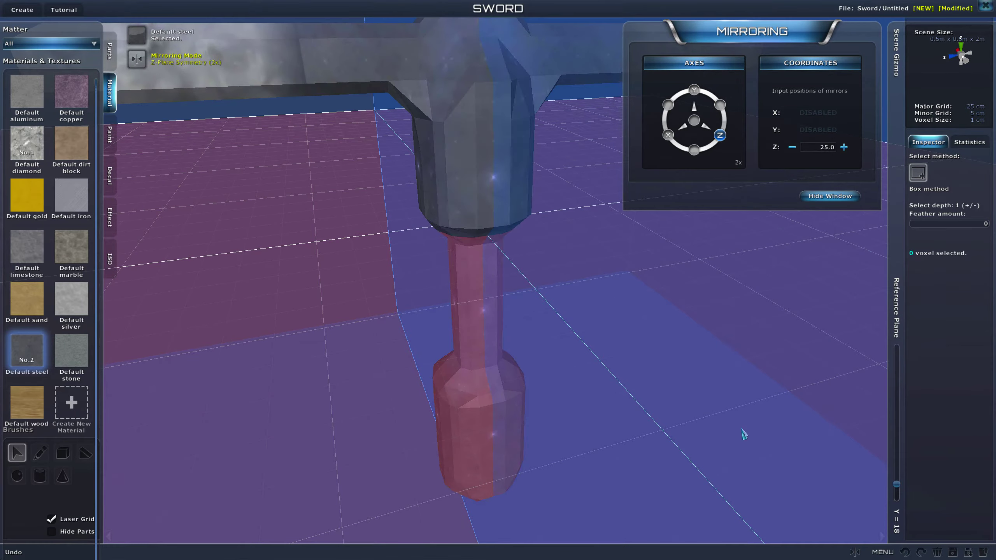
# Step: Add X-plane symmetry at X = 25.0 and delete a four-voxel vertical column from the collar's broad side
pyautogui.moveTo(741, 431); pyautogui.dragTo(686, 432, button='middle')
pyautogui.click(668, 135)
pyautogui.moveTo(725, 283); pyautogui.dragTo(527, 277, button='middle')
pyautogui.moveTo(461, 120); pyautogui.dragTo(455, 237)
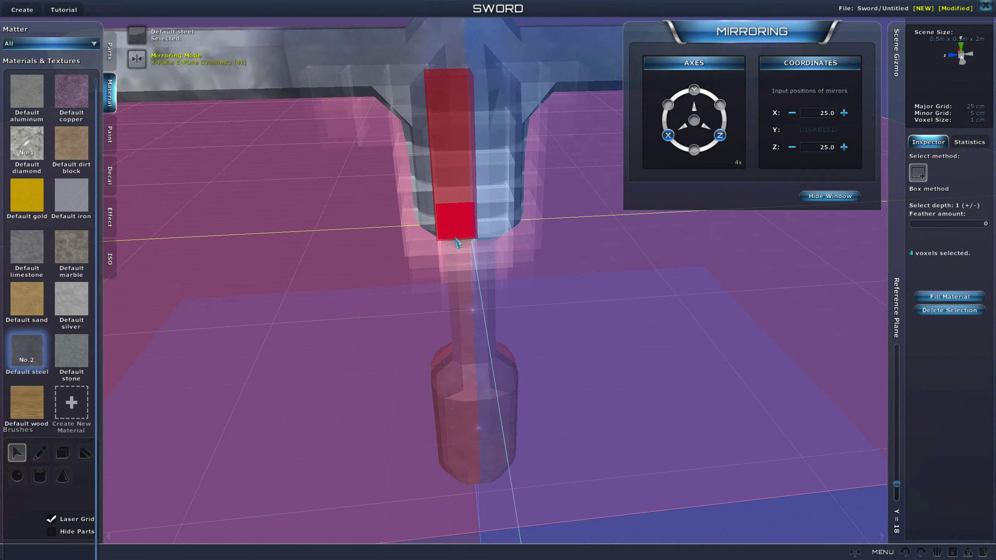
pyautogui.press('Delete')
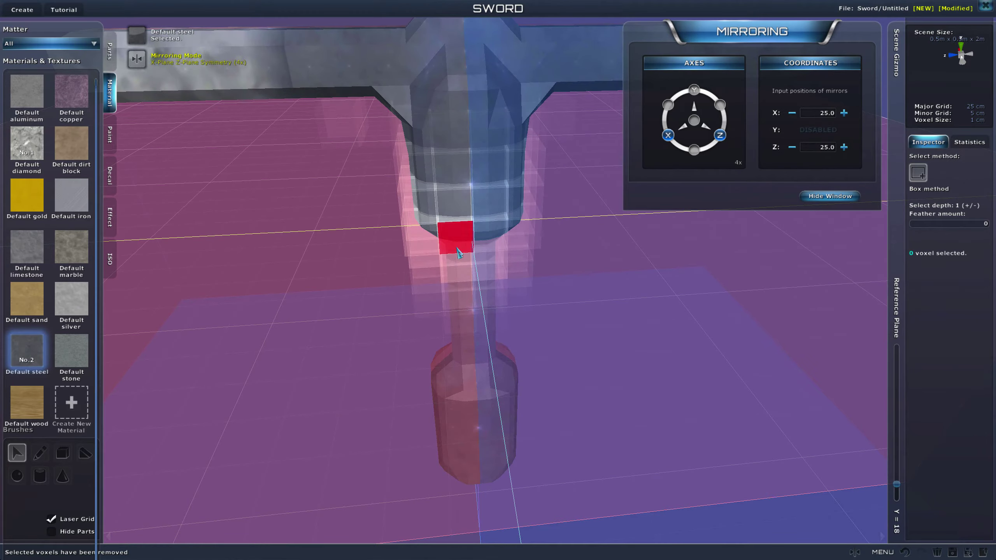
# Step: Delete a further five-voxel vertical column from the collar, running from its lower edge up to the crossguard
pyautogui.moveTo(457, 248); pyautogui.dragTo(514, 232, button='middle')
pyautogui.moveTo(475, 234); pyautogui.dragTo(486, 137)
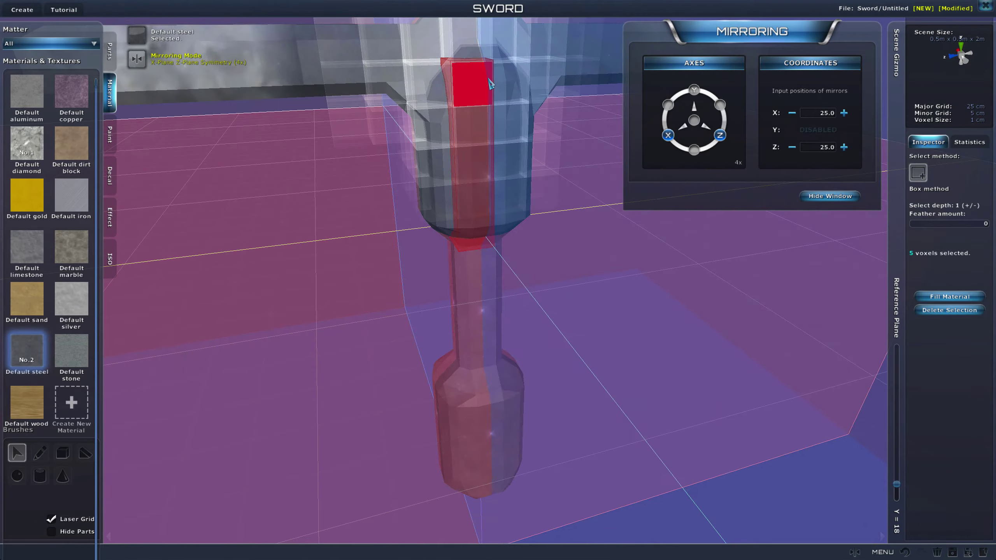
pyautogui.press('Delete')
pyautogui.moveTo(489, 84); pyautogui.dragTo(192, 227, button='middle')
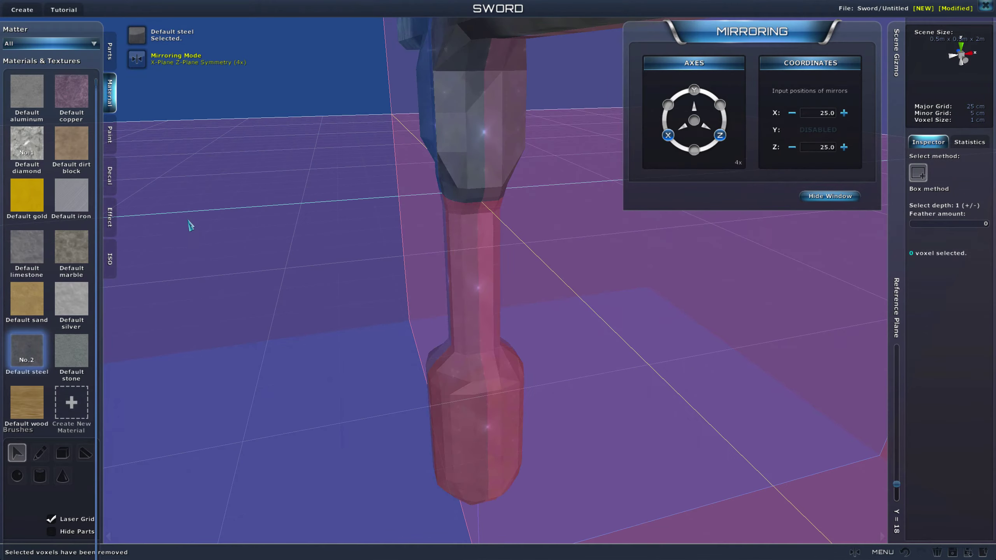
# Step: Try voxel volumes such as -24 and 66 on the collar's lower voxels and undo the change
pyautogui.click(493, 199)
pyautogui.moveTo(493, 199); pyautogui.dragTo(630, 287, button='right')
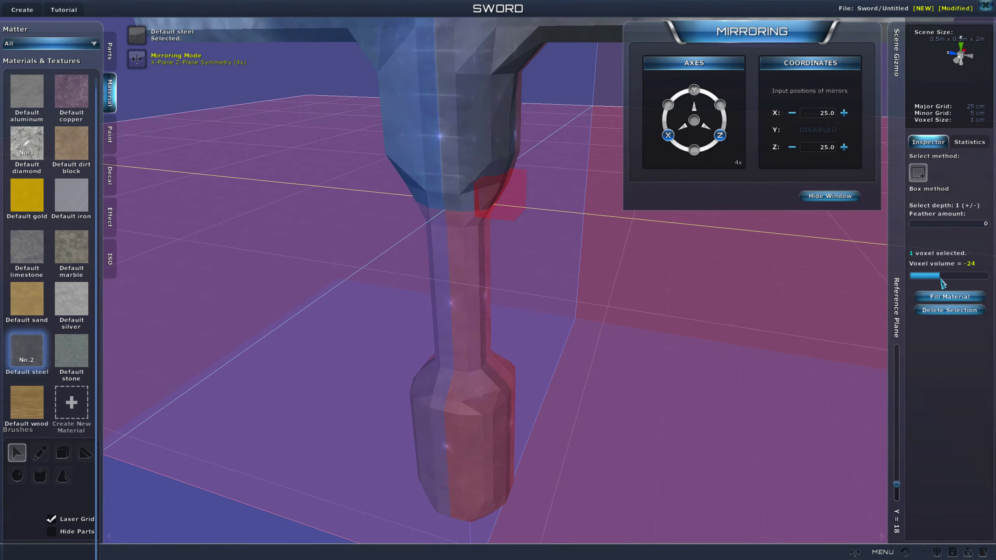
pyautogui.moveTo(486, 318); pyautogui.dragTo(726, 298, button='right')
pyautogui.click(472, 189)
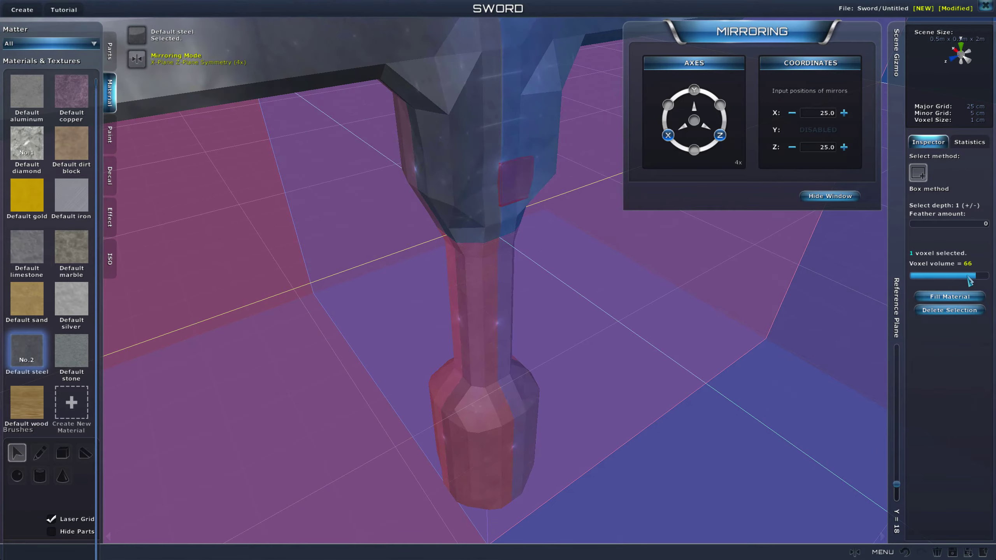
pyautogui.moveTo(592, 325); pyautogui.dragTo(534, 294, button='right')
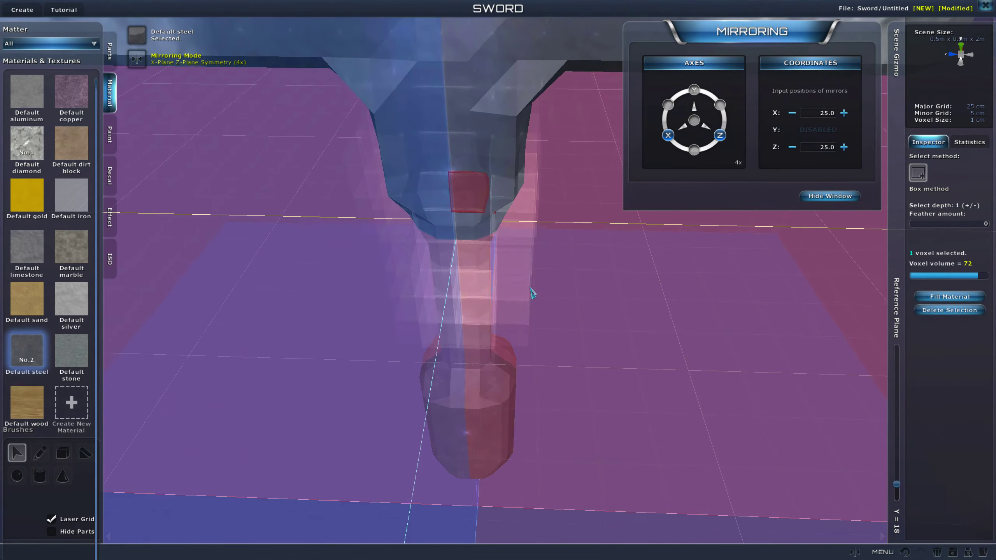
pyautogui.click(464, 165)
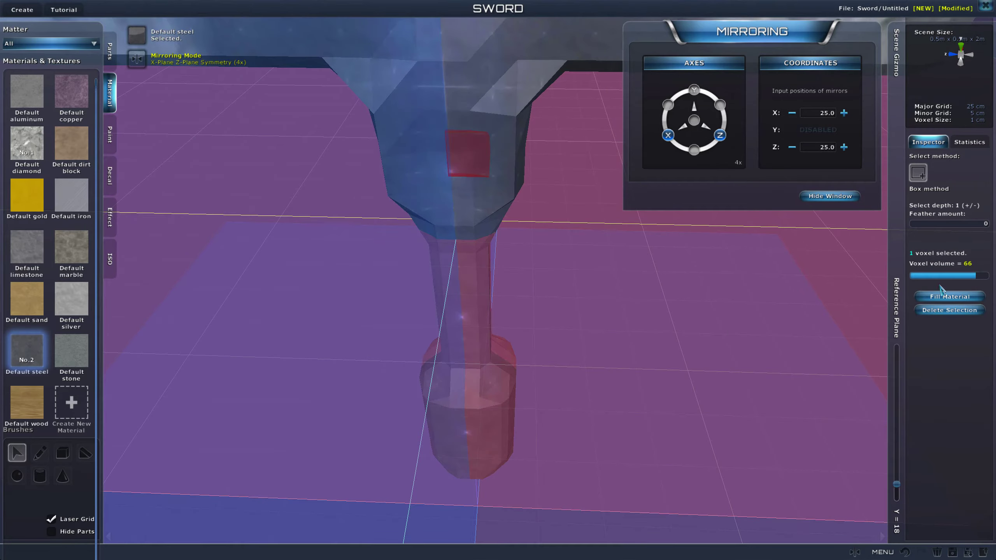
pyautogui.moveTo(745, 298); pyautogui.dragTo(841, 378, button='middle')
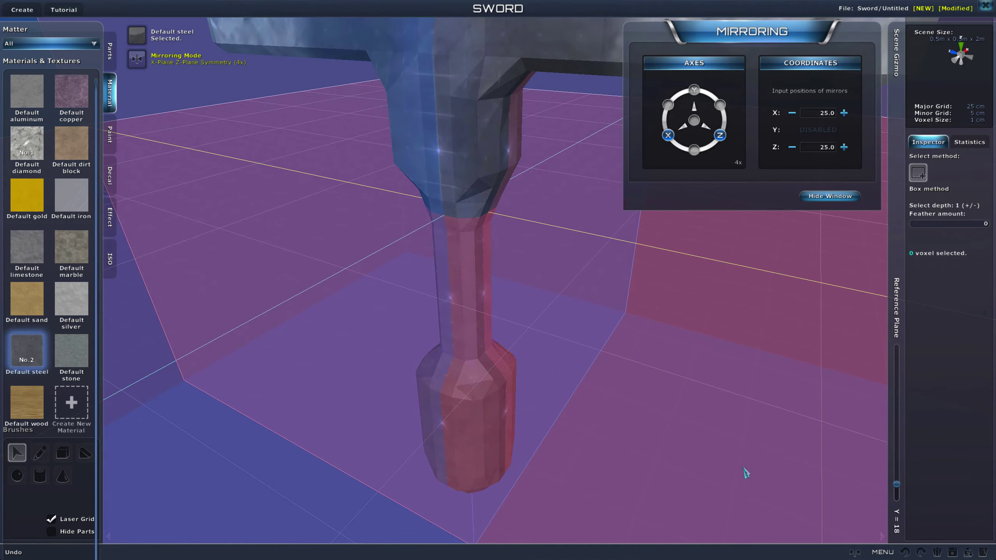
# Step: Reduce the voxel volumes along the collar's corner edge, from the lowest voxel at -20 up towards the crossguard
pyautogui.click(485, 190)
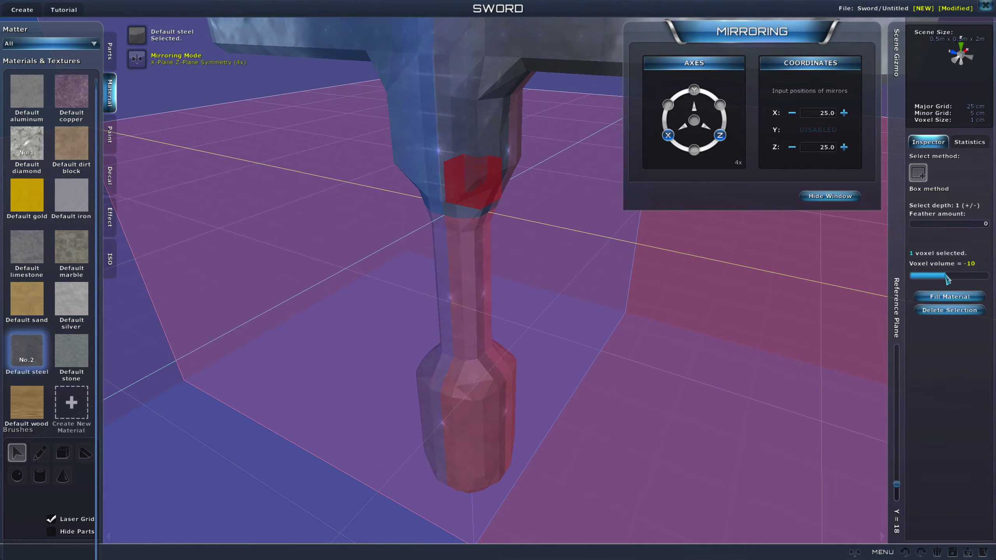
pyautogui.moveTo(651, 269); pyautogui.dragTo(580, 267, button='middle')
pyautogui.click(468, 148)
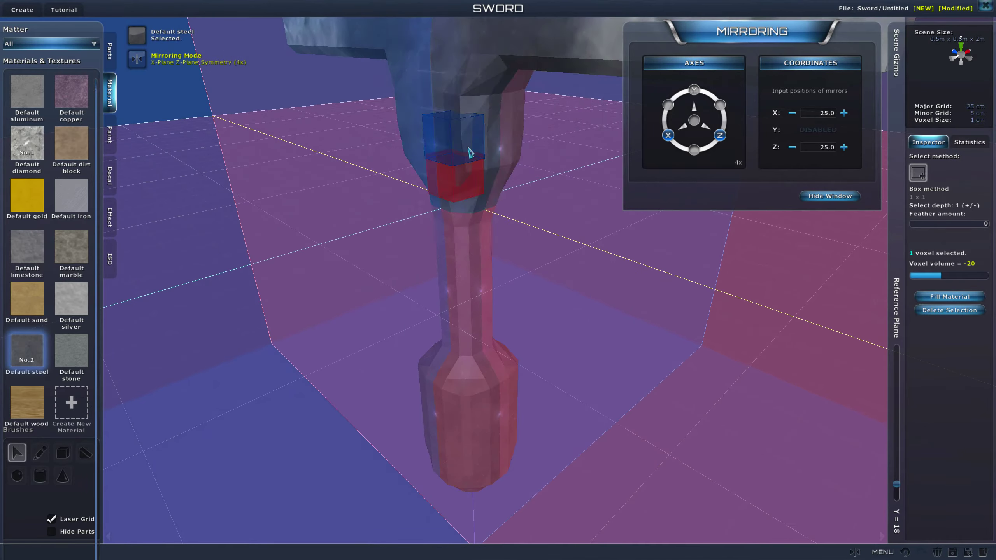
pyautogui.moveTo(635, 308); pyautogui.dragTo(628, 286, button='middle')
pyautogui.click(589, 223)
pyautogui.click(463, 117)
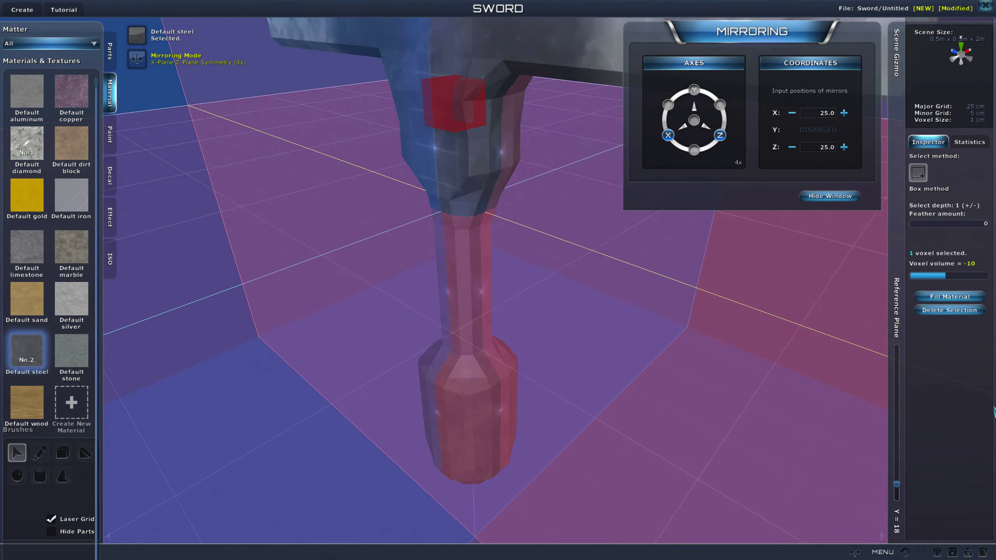
pyautogui.click(932, 278)
pyautogui.moveTo(713, 359); pyautogui.dragTo(529, 347, button='middle')
pyautogui.click(521, 345)
# Step: Set the voxel where the collar's face meets the crossguard to a volume of about -50 and the one below it to -24
pyautogui.scroll(-8, 517, 385)
pyautogui.moveTo(510, 414); pyautogui.dragTo(652, 384, button='middle')
pyautogui.scroll(8, 594, 361)
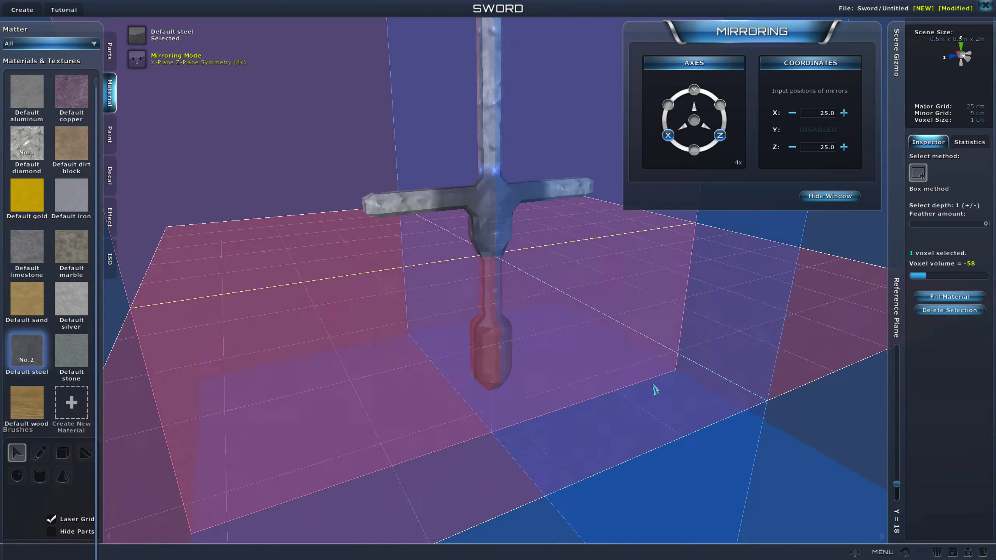
pyautogui.scroll(10, 654, 389)
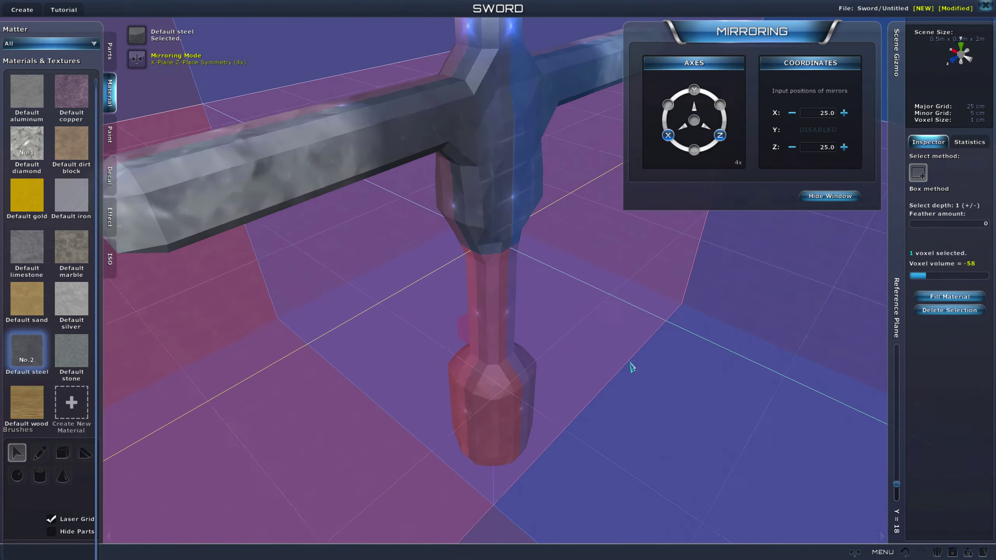
pyautogui.scroll(10, 631, 367)
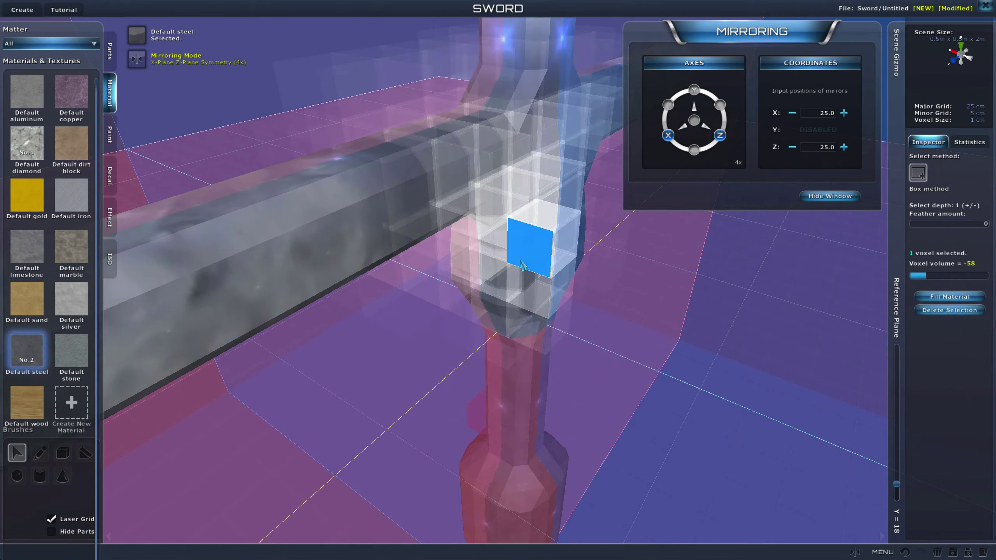
pyautogui.moveTo(574, 231); pyautogui.dragTo(491, 213, button='middle')
pyautogui.click(446, 152)
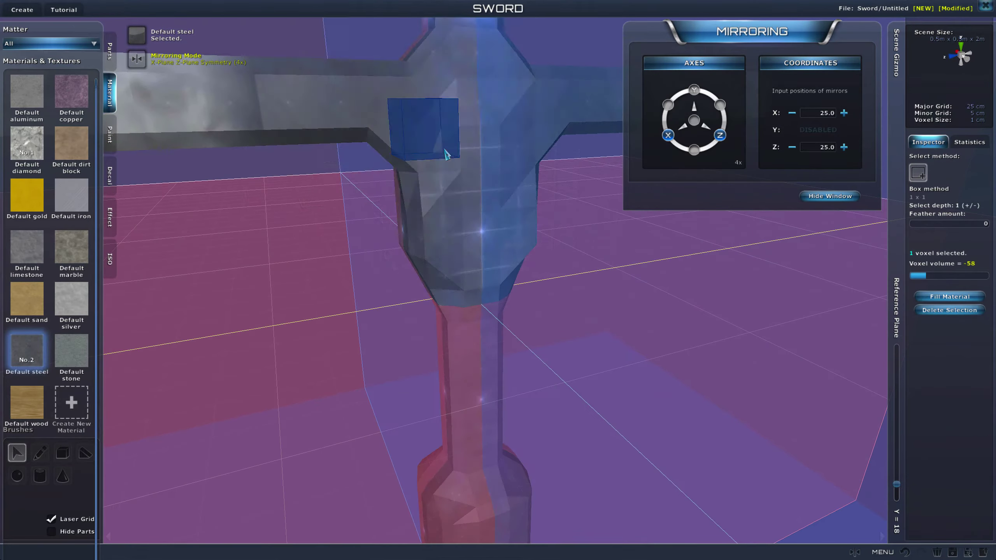
pyautogui.moveTo(763, 326); pyautogui.dragTo(928, 289, button='middle')
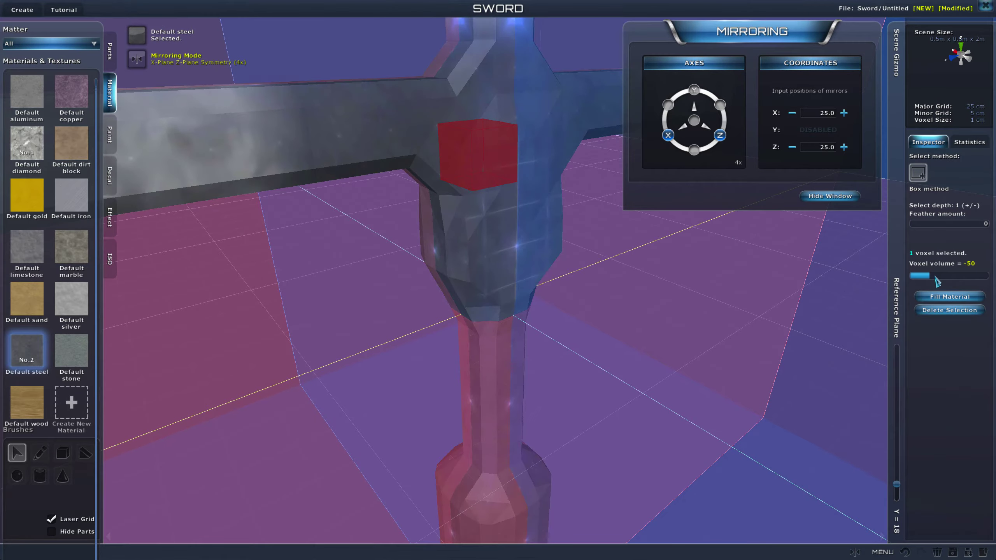
pyautogui.moveTo(938, 280)
pyautogui.mouseDown()
pyautogui.moveTo(948, 280)
pyautogui.moveTo(932, 279)
pyautogui.mouseUp()
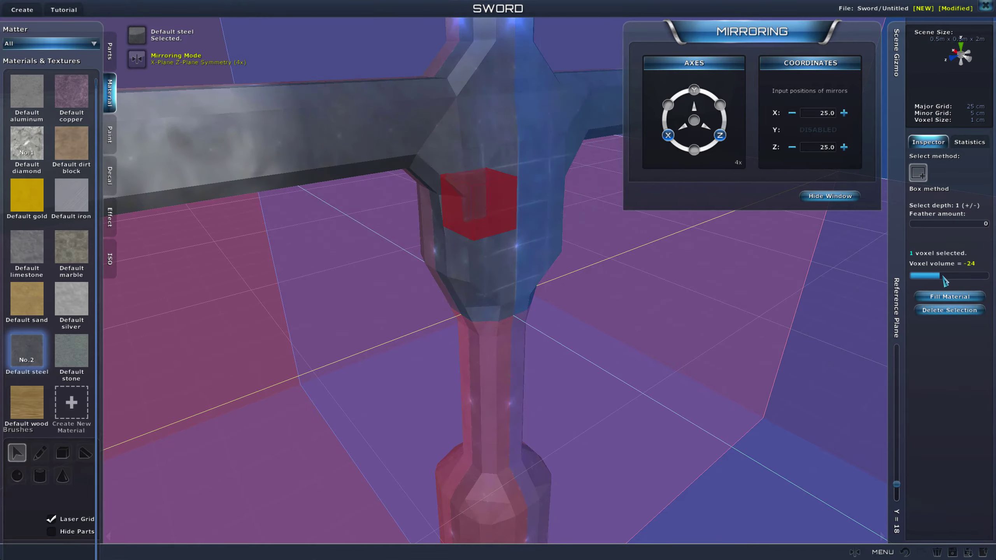
# Step: Set the collar's upper corner voxel to volume 0 and the one directly beneath it to -18
pyautogui.moveTo(745, 289); pyautogui.dragTo(540, 207, button='middle')
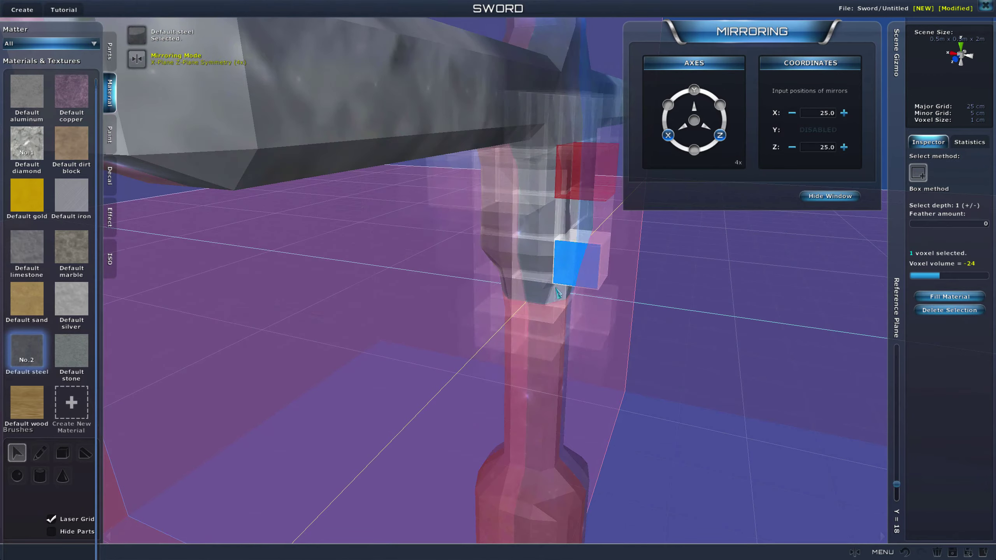
pyautogui.moveTo(559, 294); pyautogui.dragTo(589, 312, button='middle')
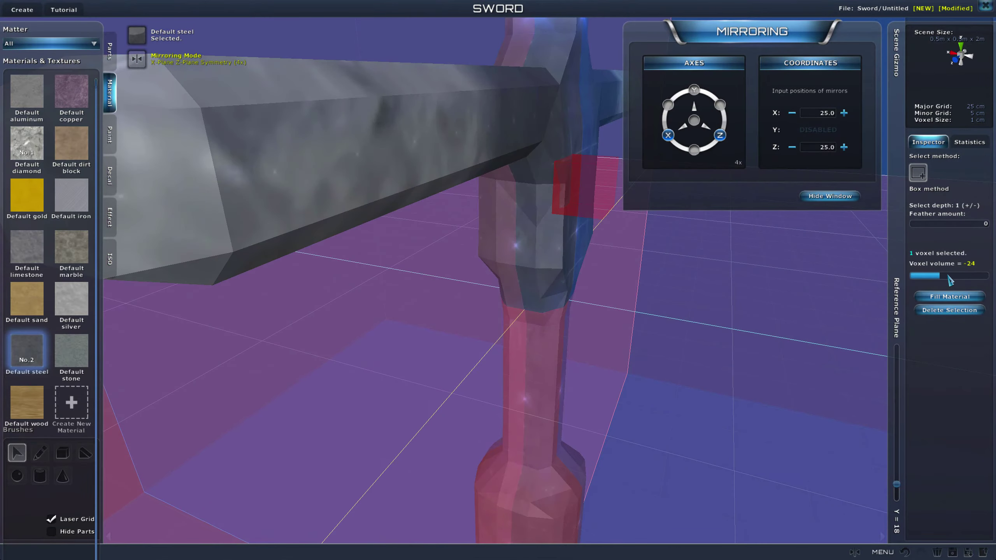
pyautogui.moveTo(929, 283); pyautogui.dragTo(914, 279)
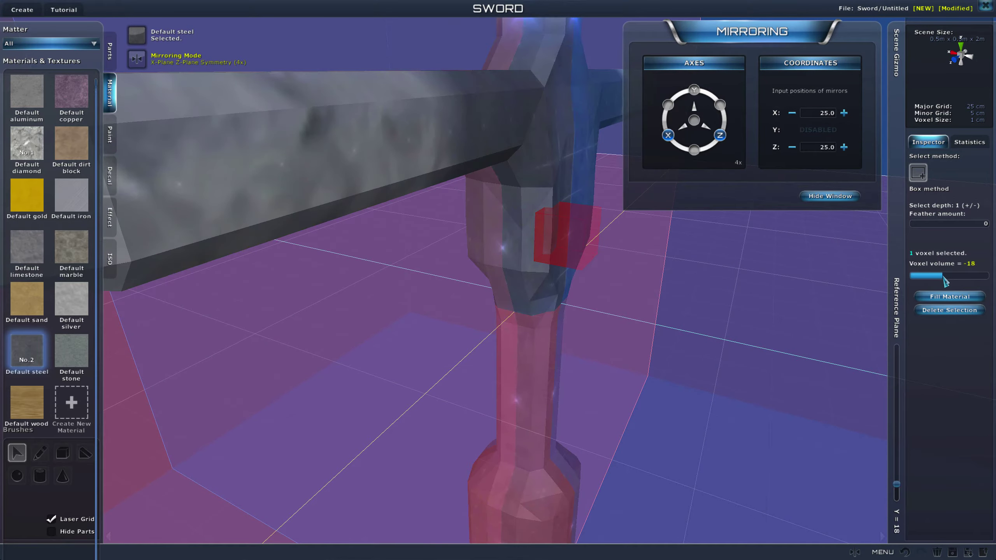
pyautogui.moveTo(949, 281); pyautogui.dragTo(935, 279)
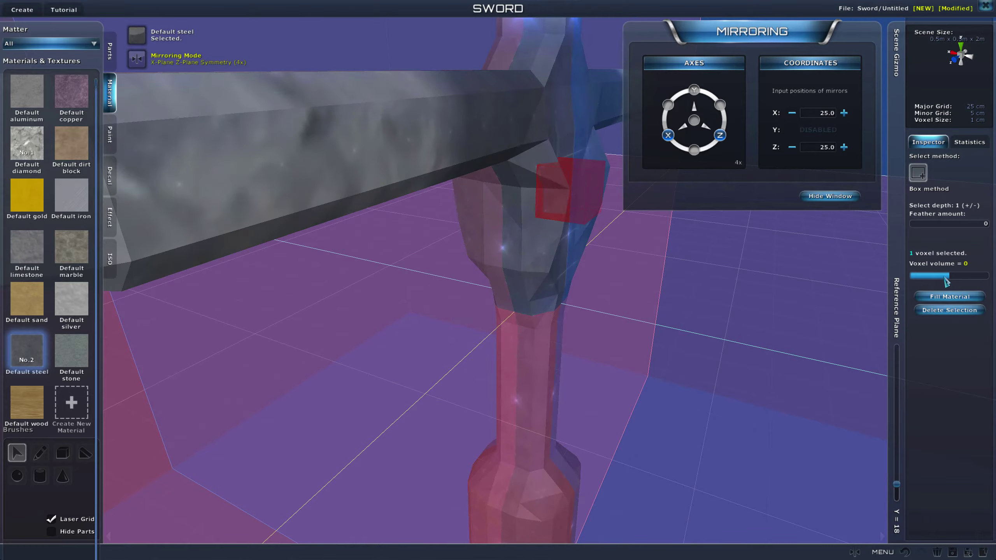
# Step: Set the edge voxel on the collar's narrow side, below the crossguard arm, to a volume of 12 and clear the selection
pyautogui.moveTo(729, 340); pyautogui.dragTo(660, 335, button='right')
pyautogui.scroll(-4, 660, 336)
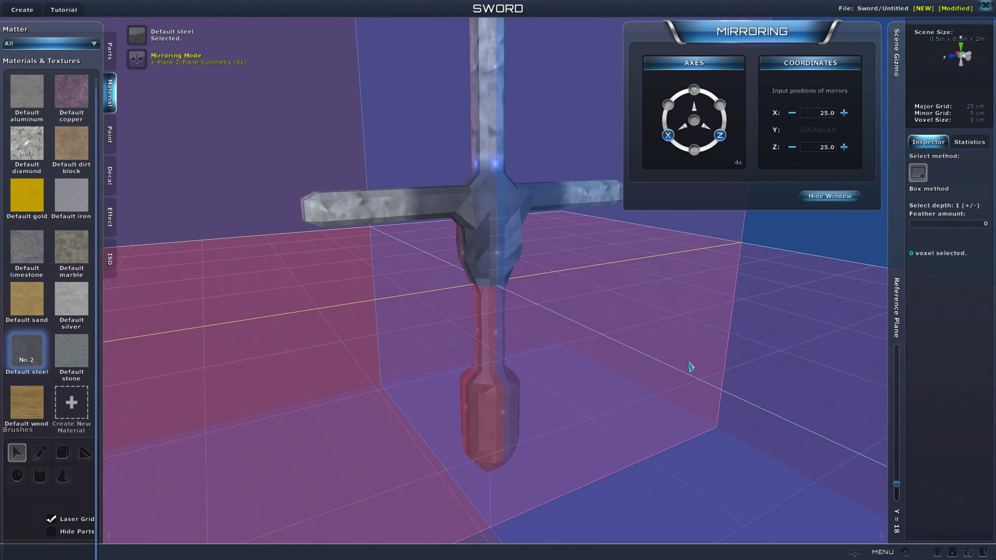
pyautogui.moveTo(689, 367); pyautogui.dragTo(769, 336, button='right')
pyautogui.scroll(3, 625, 353)
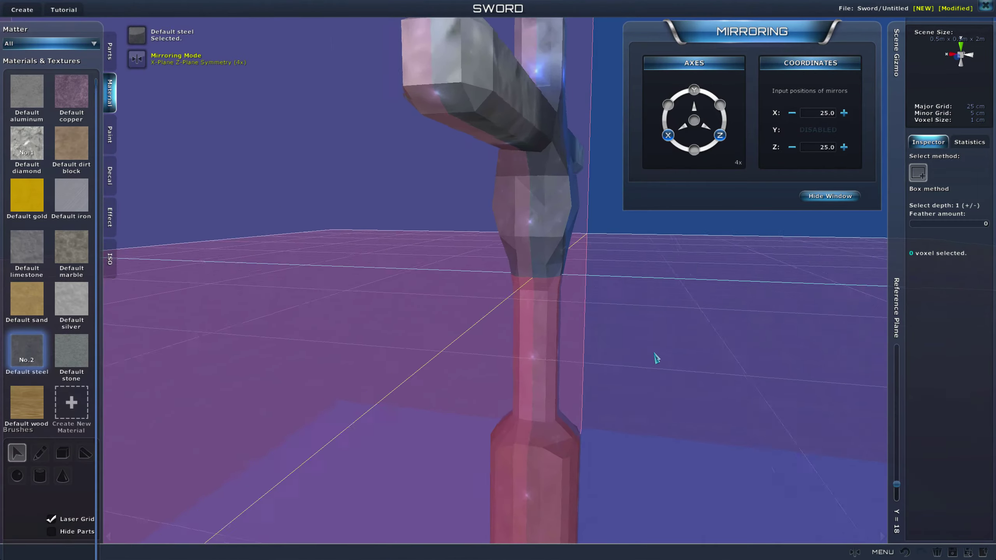
pyautogui.moveTo(653, 354); pyautogui.dragTo(702, 348, button='right')
pyautogui.click(577, 225)
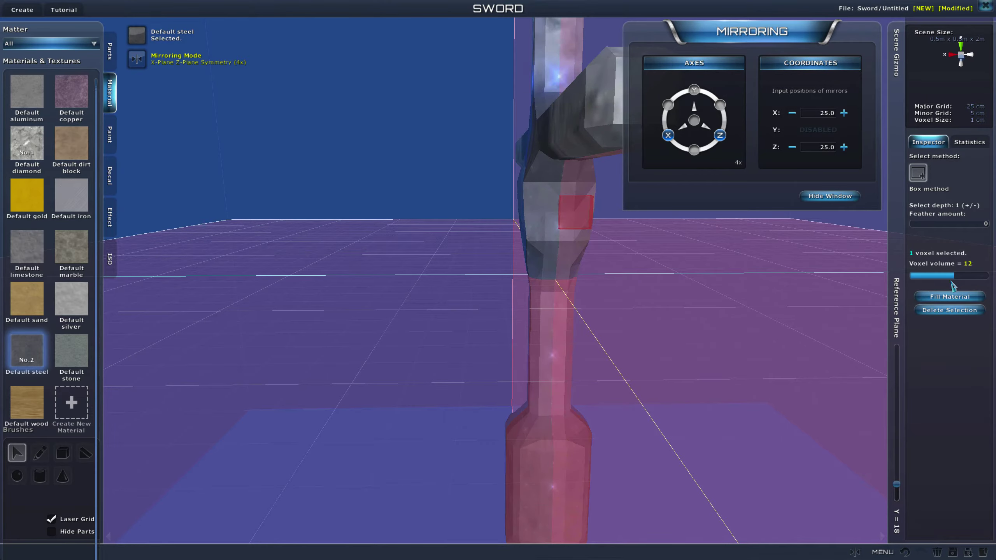
pyautogui.scroll(-3, 633, 342)
pyautogui.moveTo(741, 333); pyautogui.dragTo(502, 429, button='right')
pyautogui.click(634, 342)
# Step: Set the crossguard arm voxel beside the collar's top to a volume of about -72 and the voxel below it to -58
pyautogui.scroll(-3, 636, 366)
pyautogui.scroll(3, 502, 429)
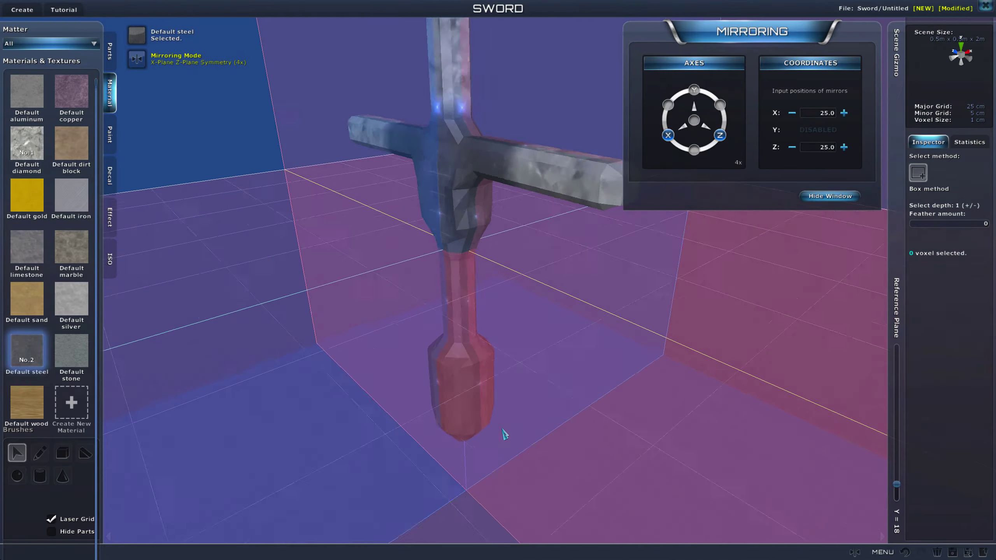
pyautogui.scroll(2, 502, 429)
pyautogui.moveTo(478, 295); pyautogui.dragTo(597, 334, button='middle')
pyautogui.scroll(2, 596, 334)
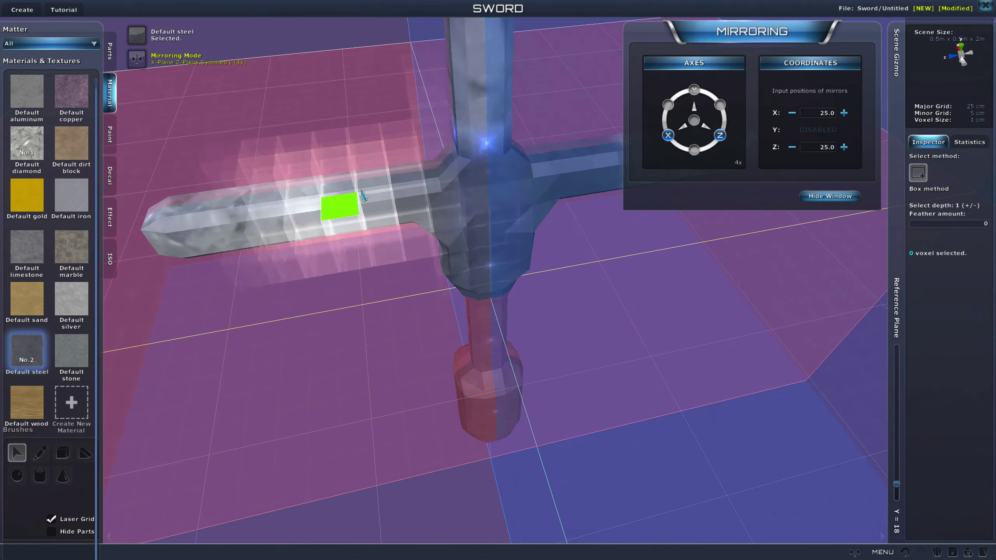
pyautogui.moveTo(432, 217); pyautogui.dragTo(438, 189, button='middle')
pyautogui.moveTo(420, 165); pyautogui.dragTo(420, 166)
pyautogui.click(422, 169)
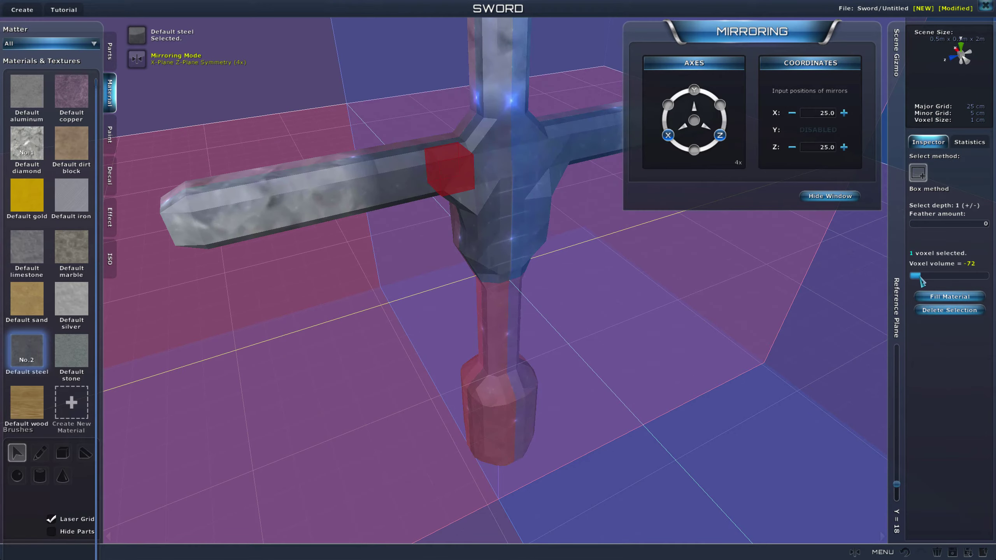
pyautogui.moveTo(910, 281); pyautogui.dragTo(920, 288)
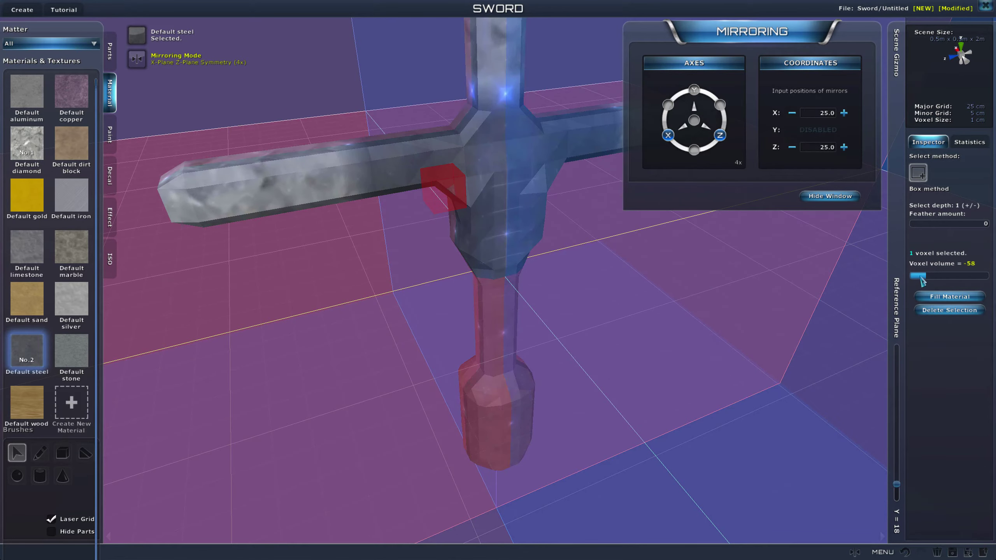
# Step: Set the outer voxel in front of the crossguard arm to volume -82 and the voxel above the arm beside the blade to -84
pyautogui.moveTo(819, 288); pyautogui.dragTo(439, 215, button='middle')
pyautogui.click(434, 191)
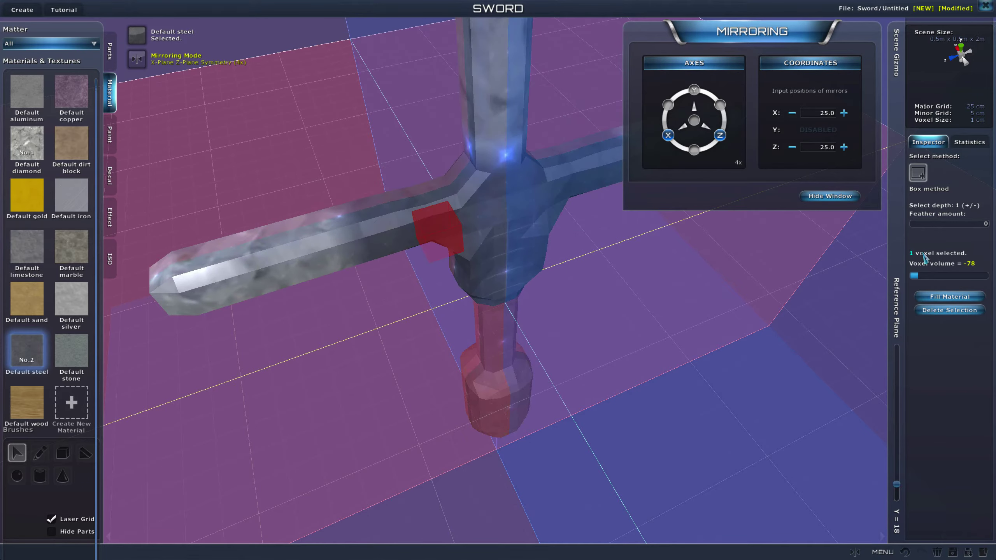
pyautogui.moveTo(690, 269); pyautogui.dragTo(843, 292, button='right')
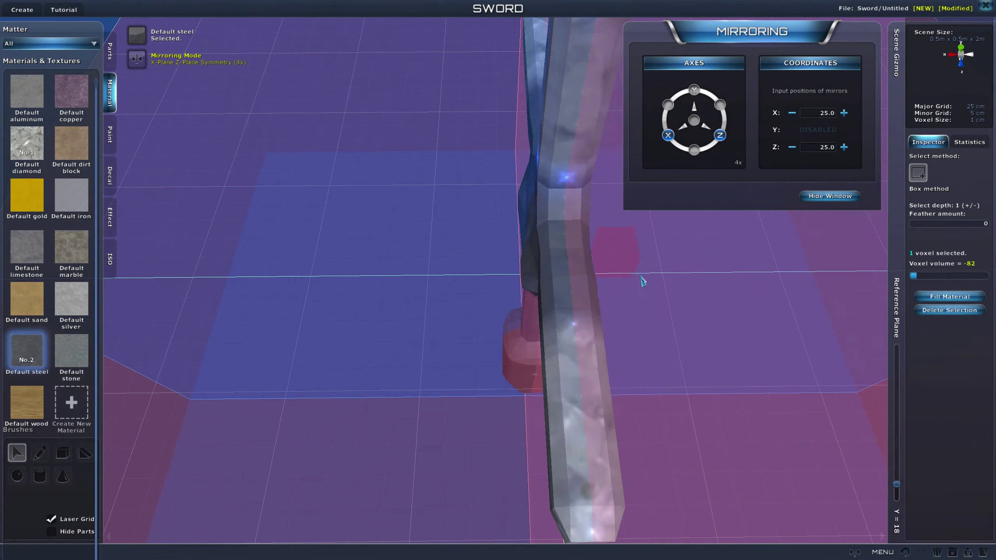
pyautogui.moveTo(588, 359); pyautogui.dragTo(641, 361, button='right')
pyautogui.moveTo(643, 366); pyautogui.dragTo(684, 356, button='middle')
pyautogui.scroll(1, 685, 356)
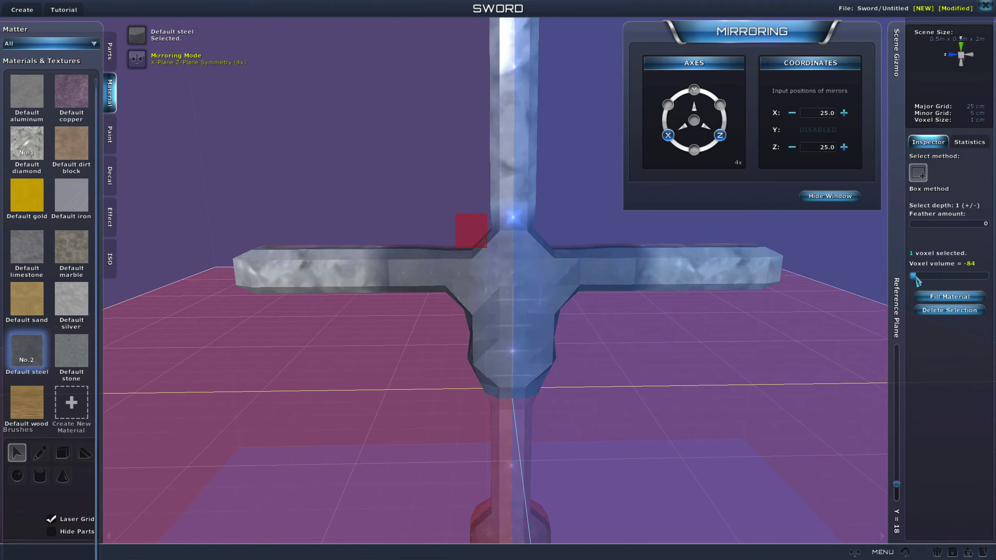
# Step: Set the voxel in front of the blade's base, just above the crossguard, to a volume of -78 and clear the selection
pyautogui.moveTo(644, 289); pyautogui.dragTo(607, 270, button='middle')
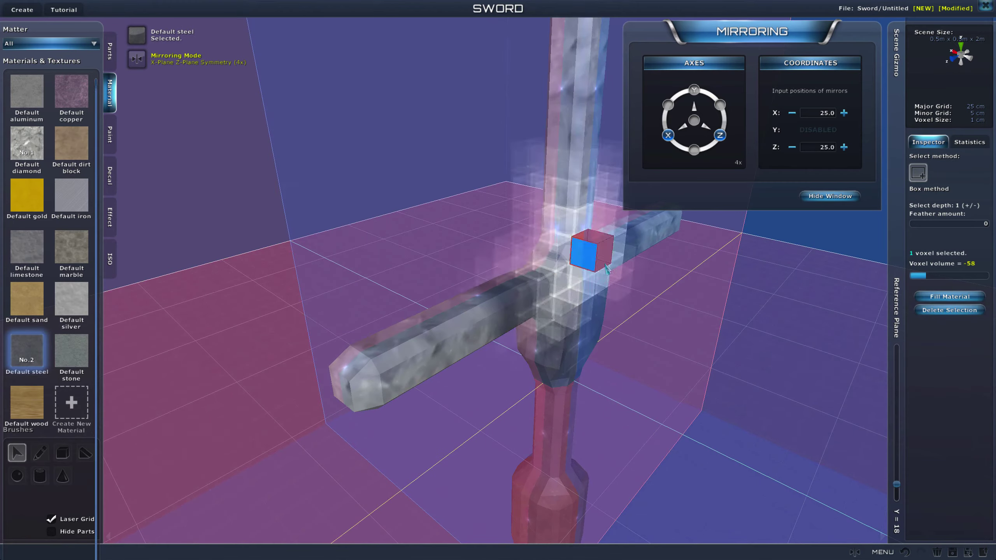
pyautogui.moveTo(884, 296); pyautogui.dragTo(682, 255, button='middle')
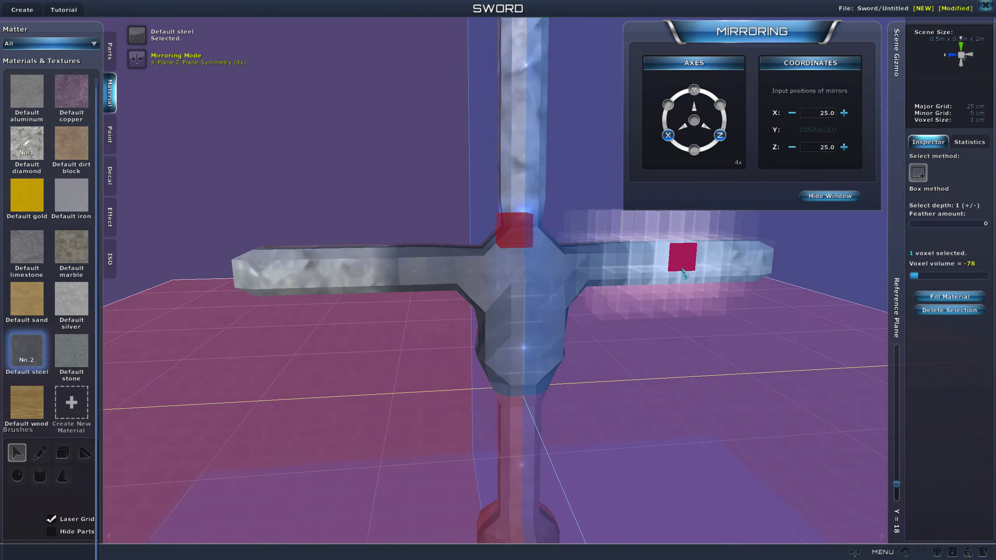
pyautogui.click(738, 401)
# Step: Examine the whole sword from a distance to check the proportions of blade, crossguard, collar and pommel
pyautogui.scroll(-5, 736, 407)
pyautogui.moveTo(593, 366); pyautogui.dragTo(575, 331, button='middle')
pyautogui.scroll(-5, 575, 332)
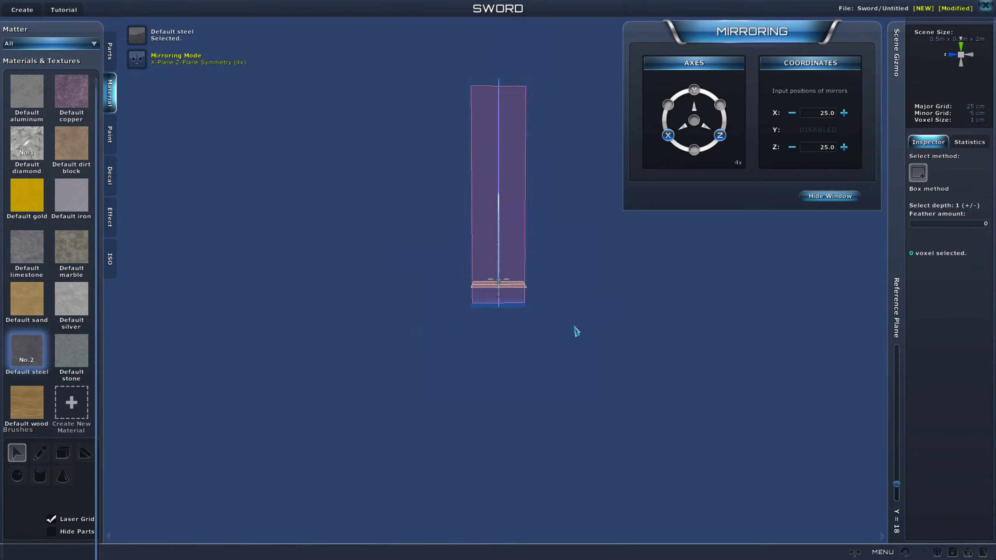
pyautogui.scroll(5, 564, 327)
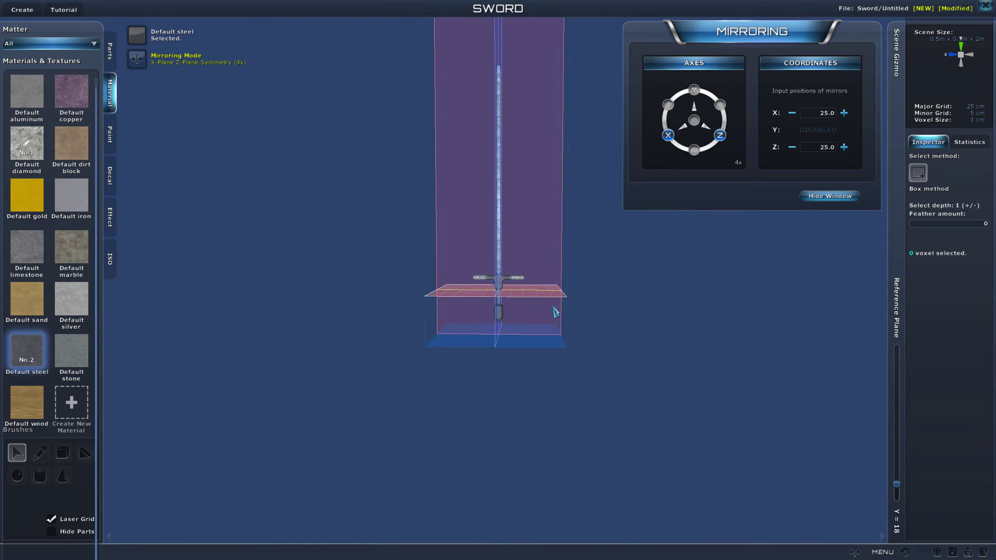
pyautogui.moveTo(622, 314); pyautogui.dragTo(579, 297, button='middle')
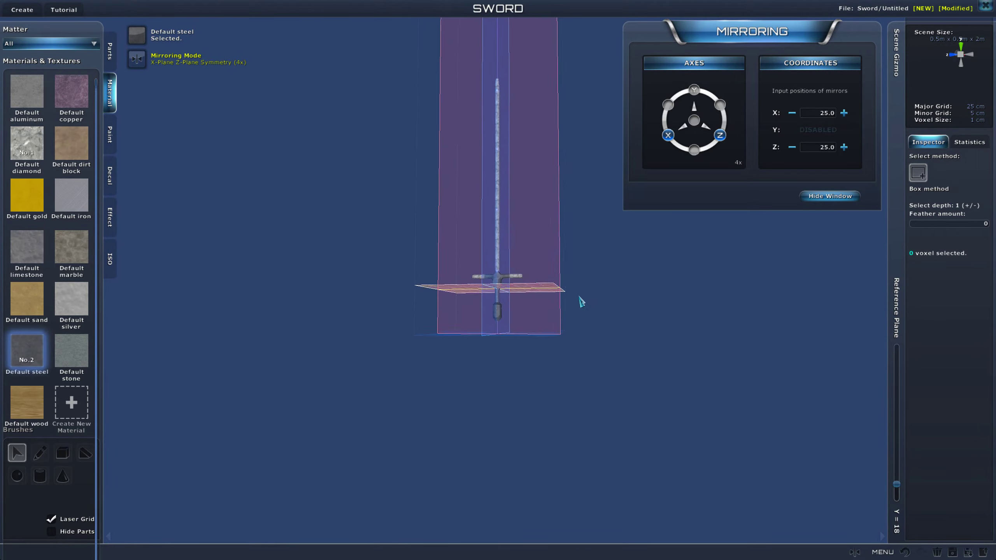
pyautogui.moveTo(554, 344); pyautogui.dragTo(534, 284, button='middle')
pyautogui.scroll(5, 534, 284)
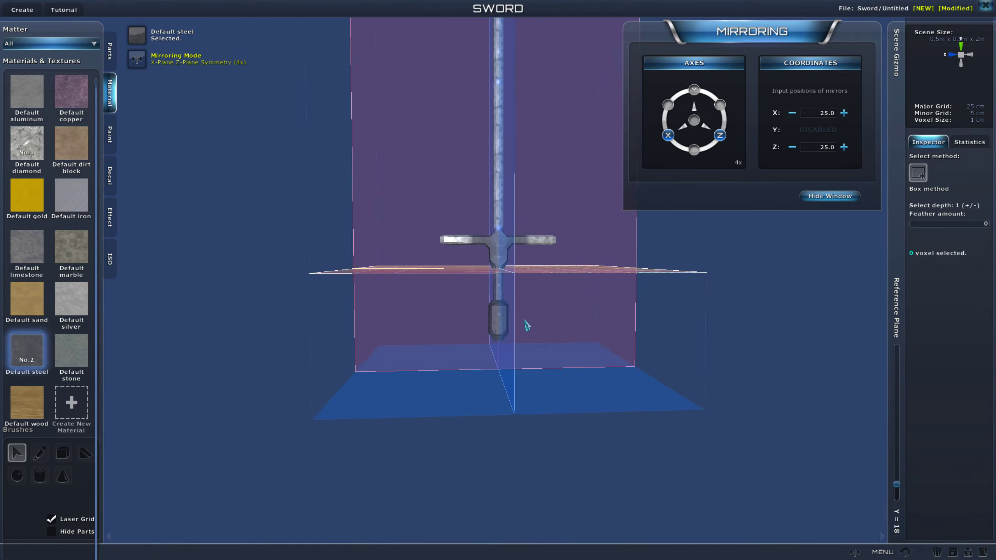
# Step: Lower the reference plane to Y = 4, at the pommel's lower end
pyautogui.moveTo(525, 332); pyautogui.dragTo(884, 305, button='middle')
pyautogui.moveTo(895, 487); pyautogui.dragTo(897, 500)
pyautogui.scroll(5, 624, 416)
pyautogui.moveTo(637, 312); pyautogui.dragTo(517, 316, button='middle')
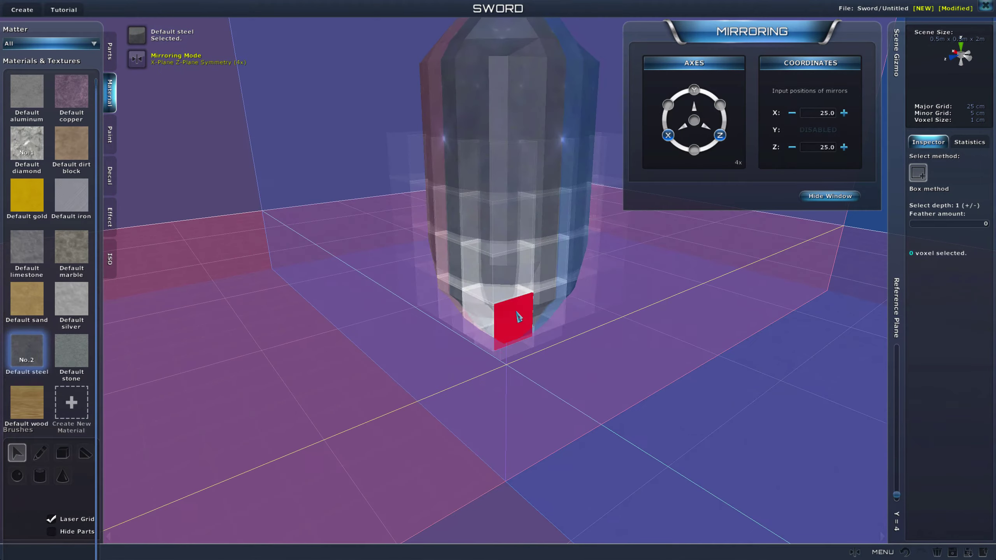
# Step: Adjust the voxels of the pommel's lower taper, setting the outer side voxel to volume -18 and the tip voxel to 26
pyautogui.click(546, 297)
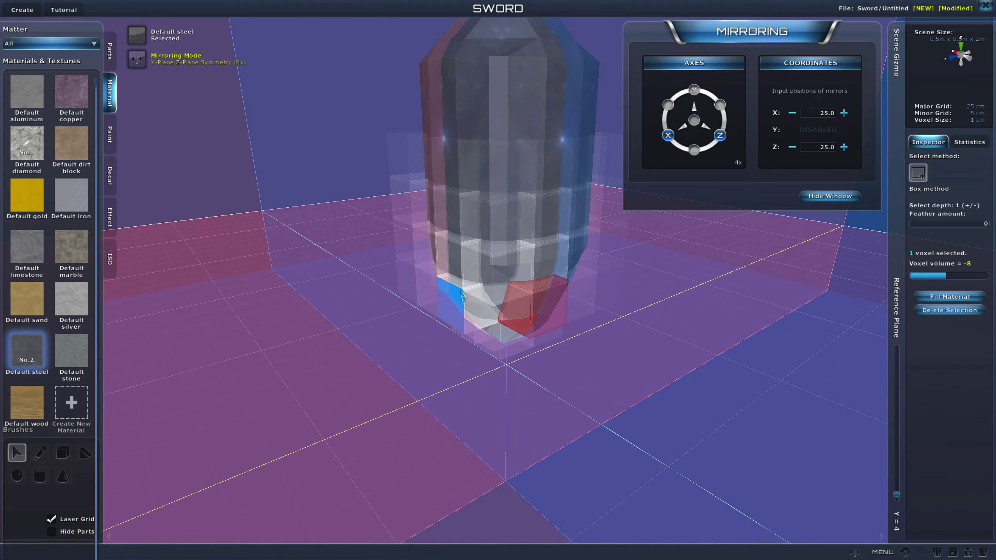
pyautogui.click(459, 291)
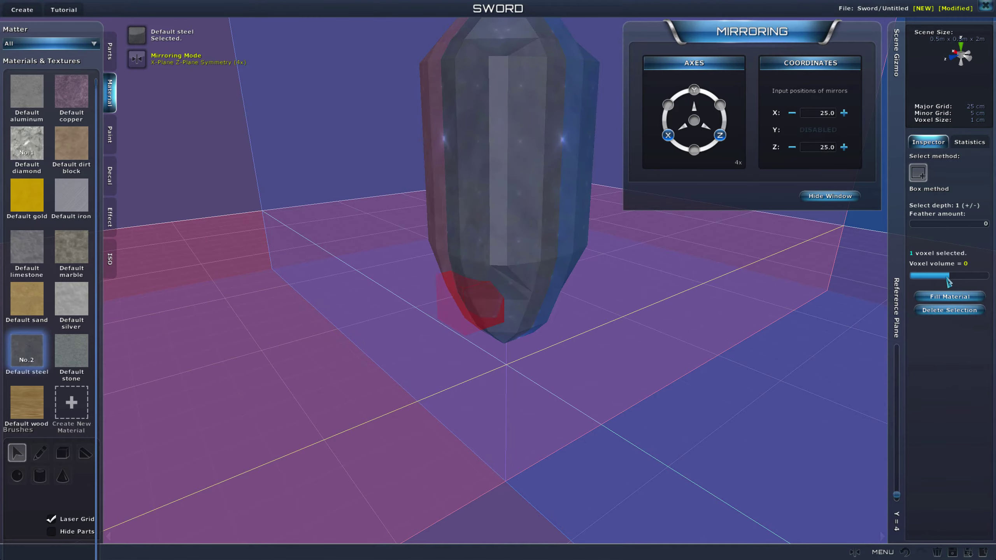
pyautogui.moveTo(862, 288); pyautogui.dragTo(548, 314, button='middle')
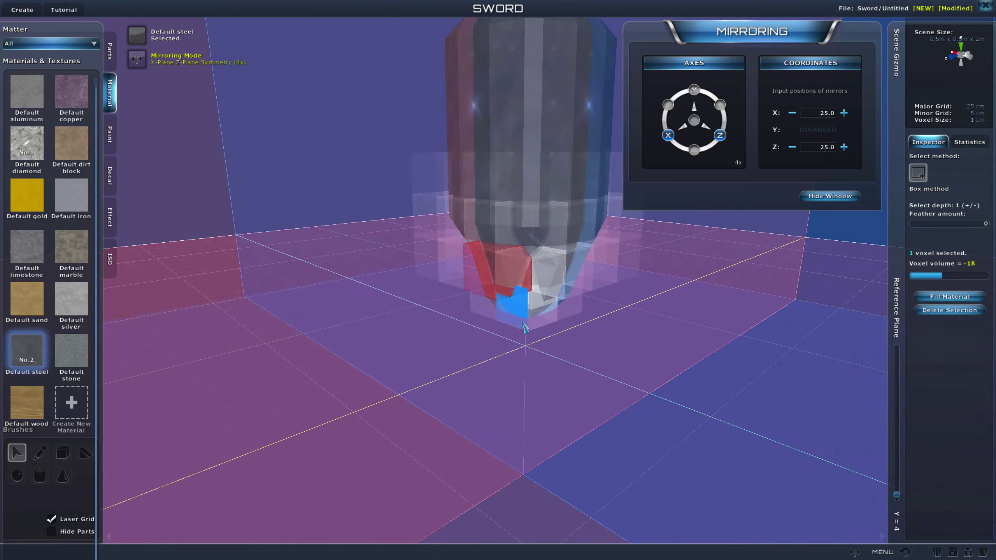
pyautogui.click(524, 321)
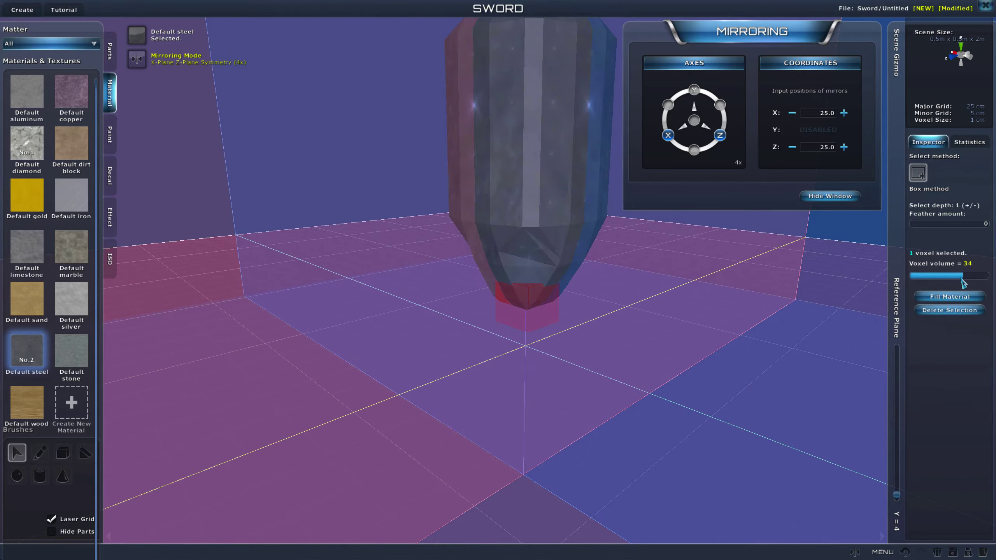
pyautogui.moveTo(797, 270); pyautogui.dragTo(621, 278, button='middle')
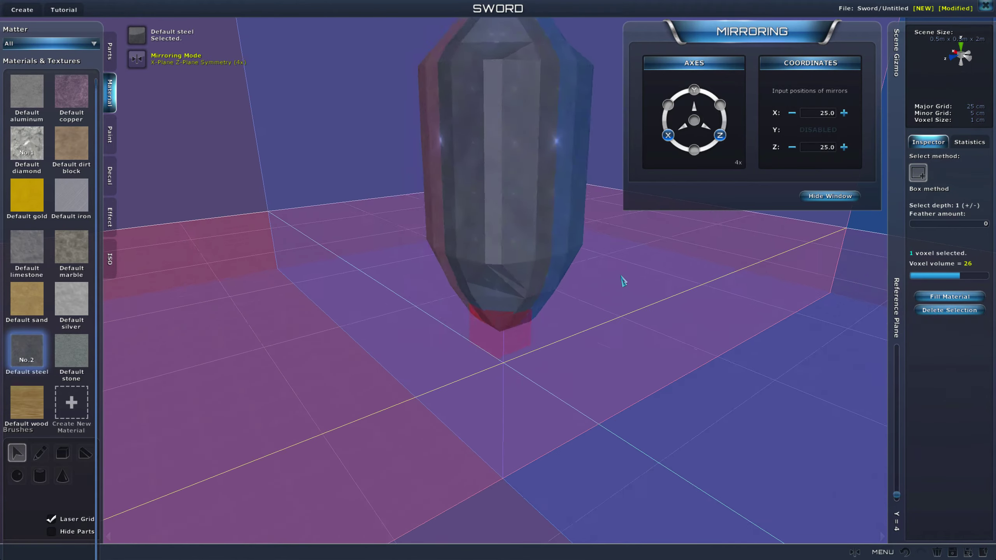
# Step: Adjust the side voxels in the tier above the pommel's tapered end and set that tier's front corner voxel to volume -24
pyautogui.moveTo(552, 252); pyautogui.dragTo(560, 97)
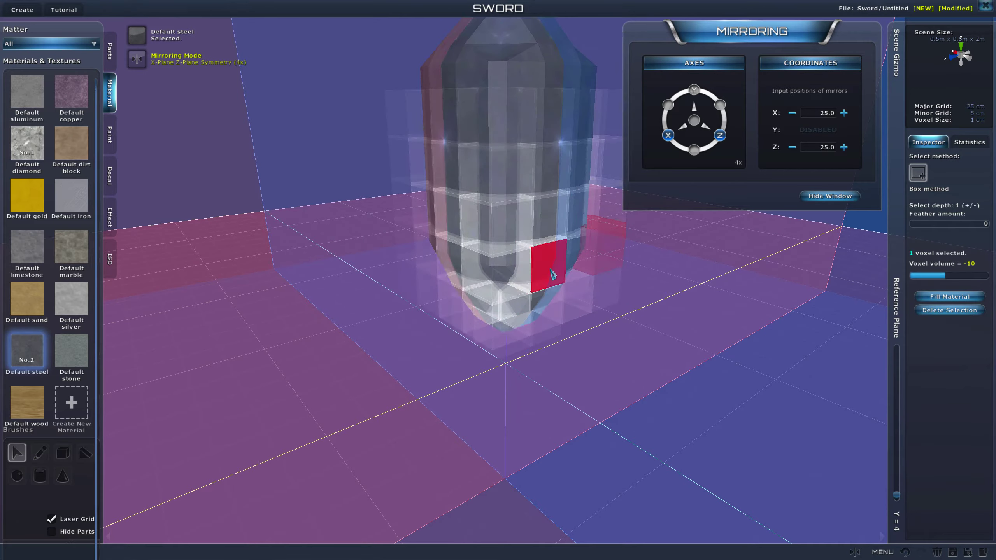
pyautogui.click(551, 270)
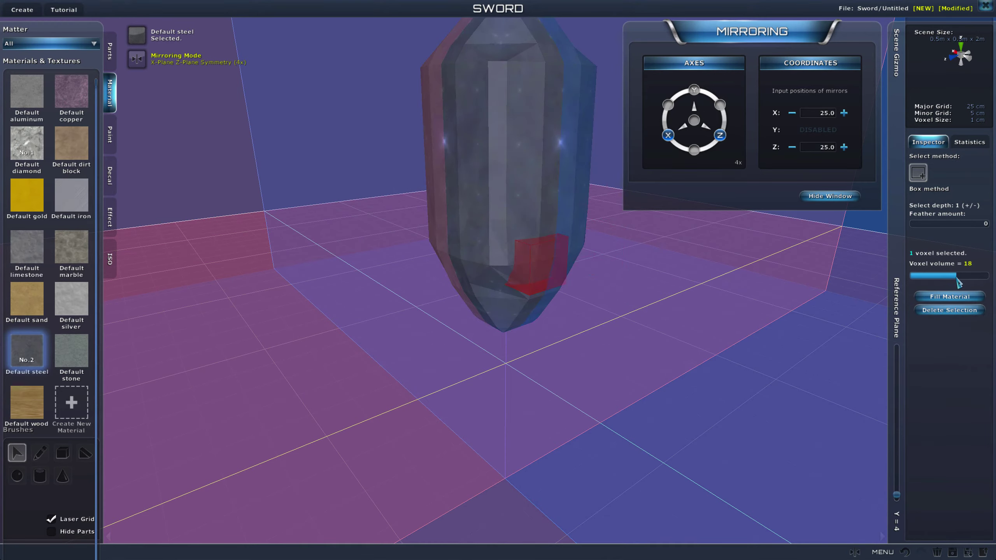
pyautogui.click(456, 264)
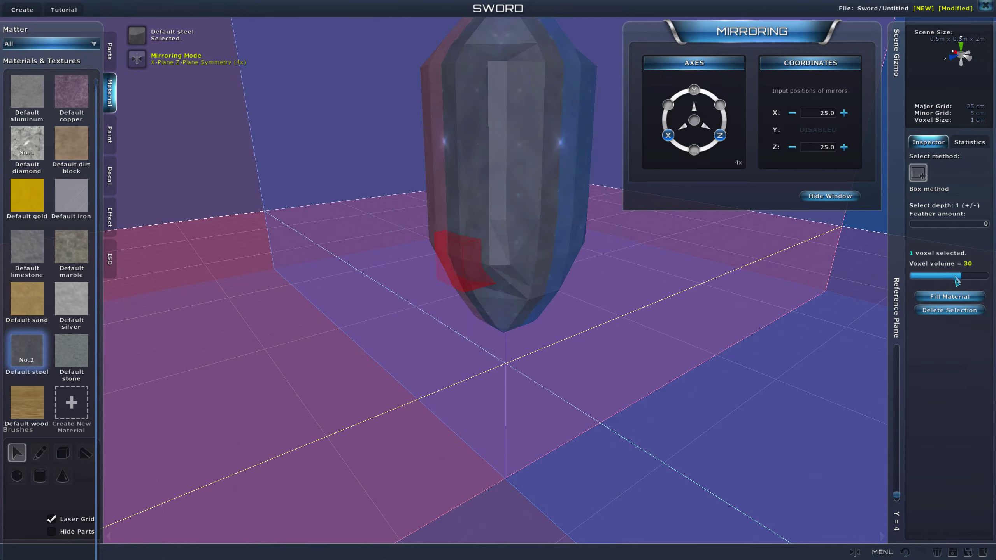
pyautogui.click(517, 274)
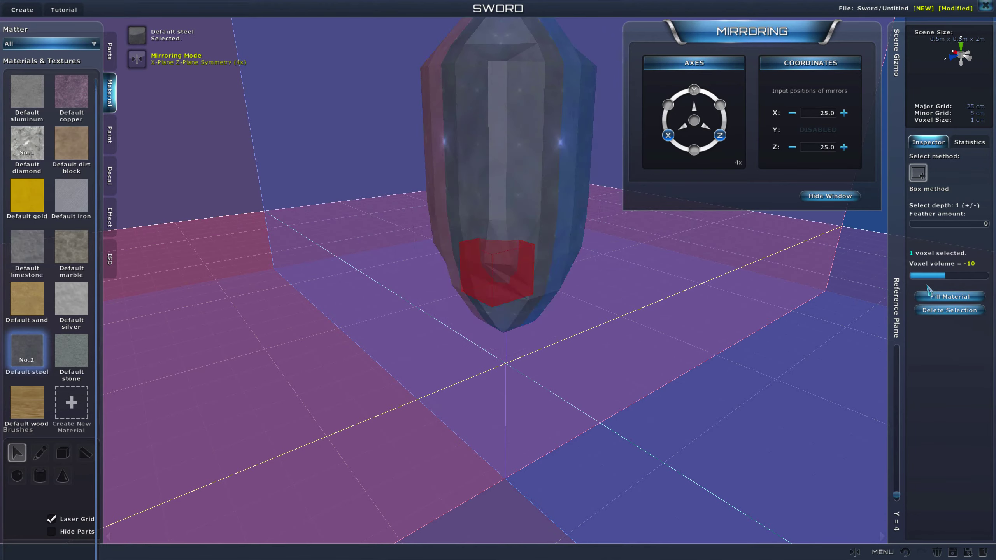
pyautogui.moveTo(780, 279); pyautogui.dragTo(751, 291, button='right')
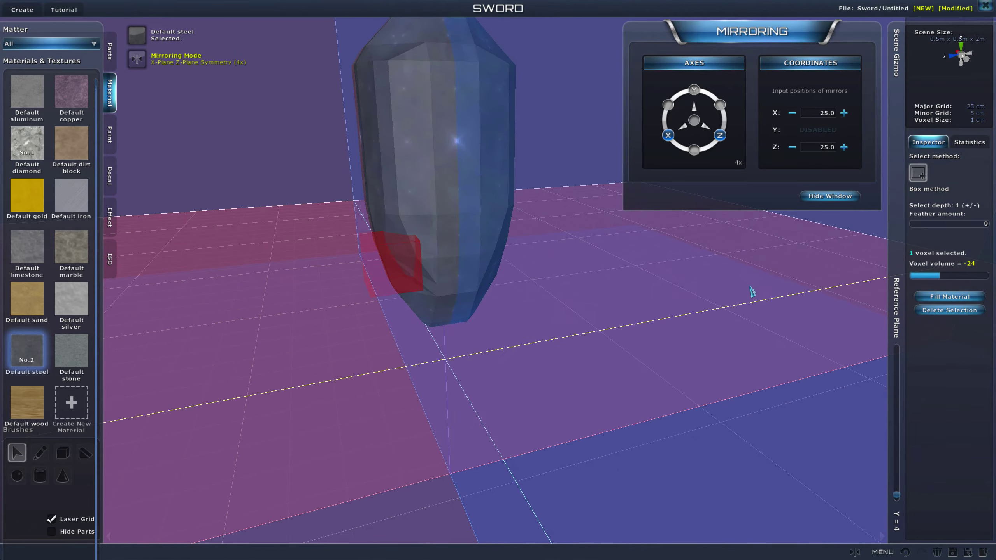
pyautogui.moveTo(577, 290); pyautogui.dragTo(616, 298, button='right')
# Step: Set the front corner voxel in the pommel's middle tier to a volume of -30 and clear the selection
pyautogui.click(456, 227)
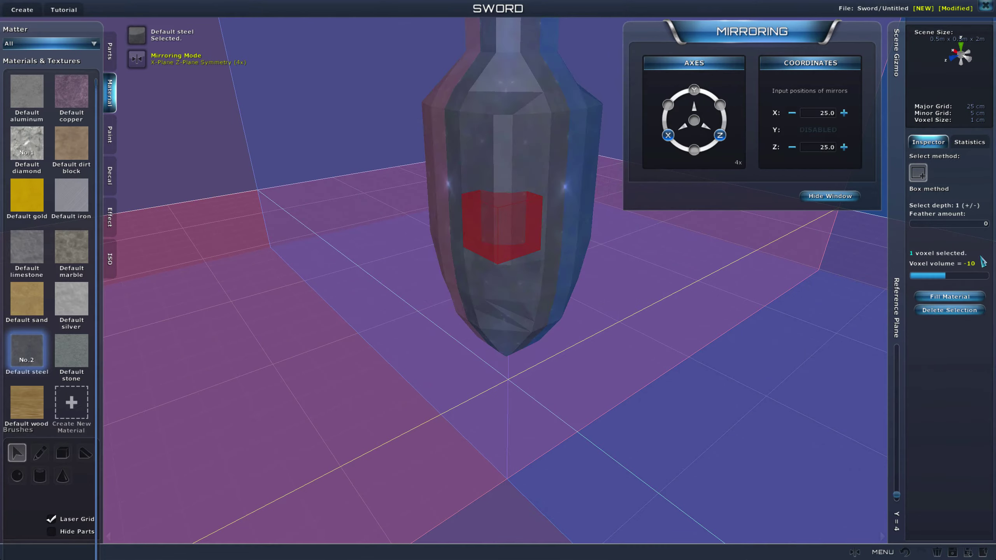
pyautogui.moveTo(824, 281); pyautogui.dragTo(784, 283, button='right')
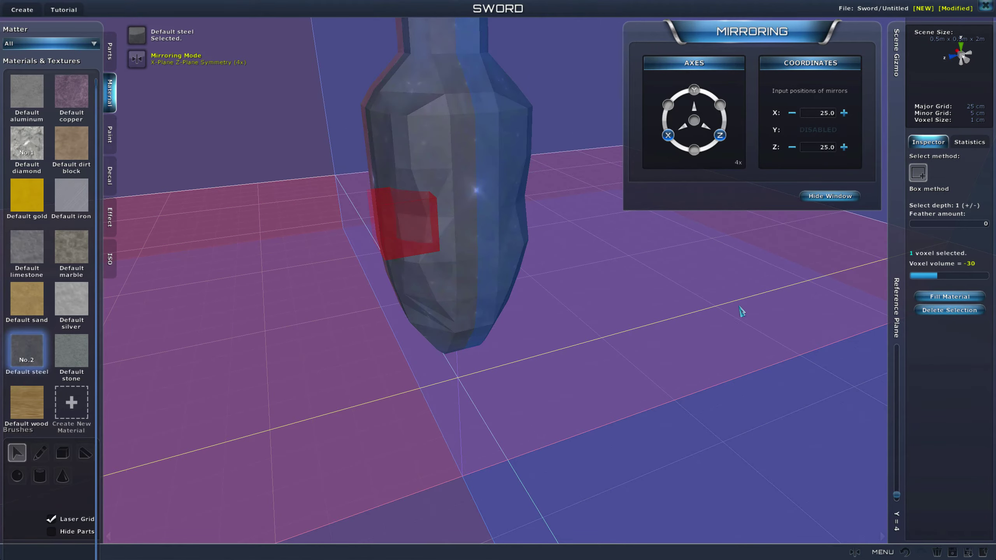
pyautogui.scroll(-3, 739, 306)
pyautogui.click(680, 311)
pyautogui.moveTo(680, 312); pyautogui.dragTo(698, 329, button='right')
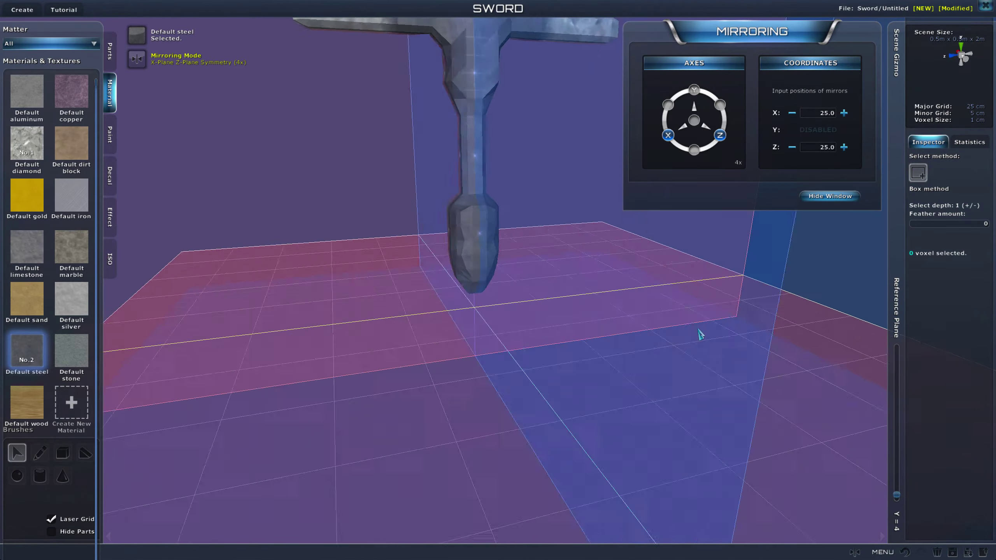
# Step: Set the front voxel near the pommel's upper end, just below the grip, to a volume of -42
pyautogui.click(466, 204)
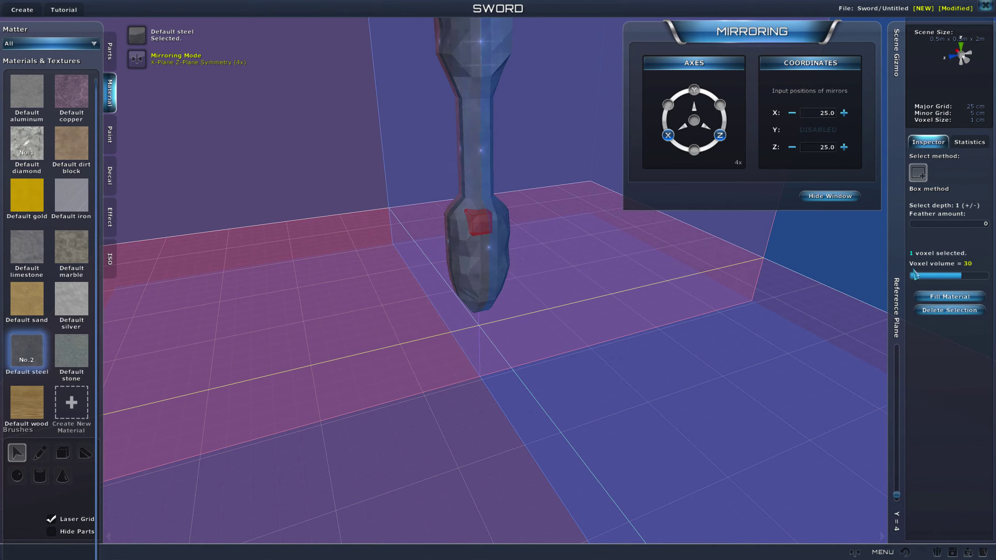
pyautogui.moveTo(596, 309); pyautogui.dragTo(555, 316, button='right')
pyautogui.click(556, 225)
# Step: Deselect the voxel and examine the full sword from a distance, then the shape of its hilt and pommel
pyautogui.scroll(-1, 548, 312)
pyautogui.scroll(-5, 555, 314)
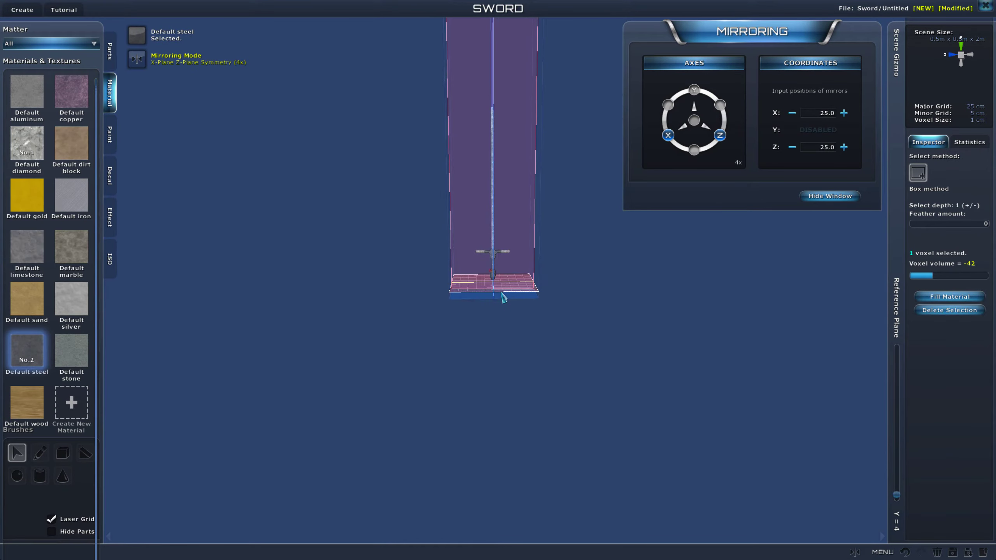
pyautogui.scroll(1, 518, 315)
pyautogui.moveTo(493, 302); pyautogui.dragTo(505, 341, button='middle')
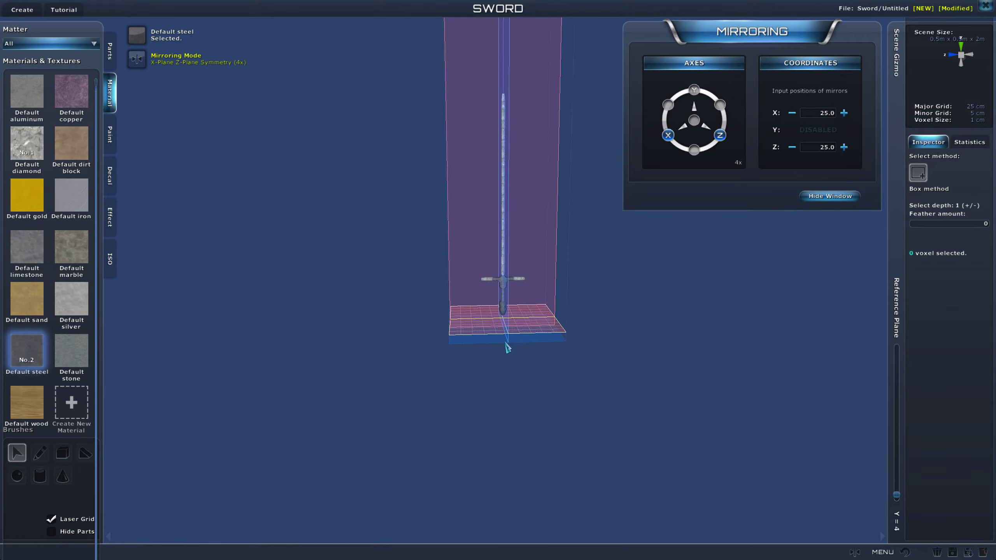
pyautogui.scroll(1, 509, 325)
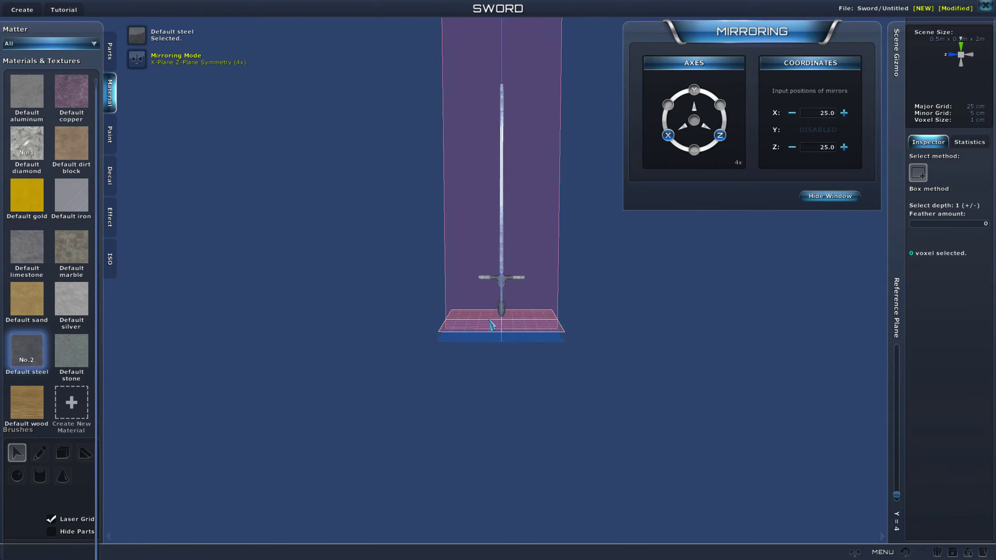
pyautogui.scroll(2, 512, 314)
pyautogui.moveTo(513, 328); pyautogui.dragTo(519, 308, button='middle')
pyautogui.moveTo(519, 308); pyautogui.dragTo(603, 321, button='right')
pyautogui.moveTo(606, 326); pyautogui.dragTo(538, 325, button='middle')
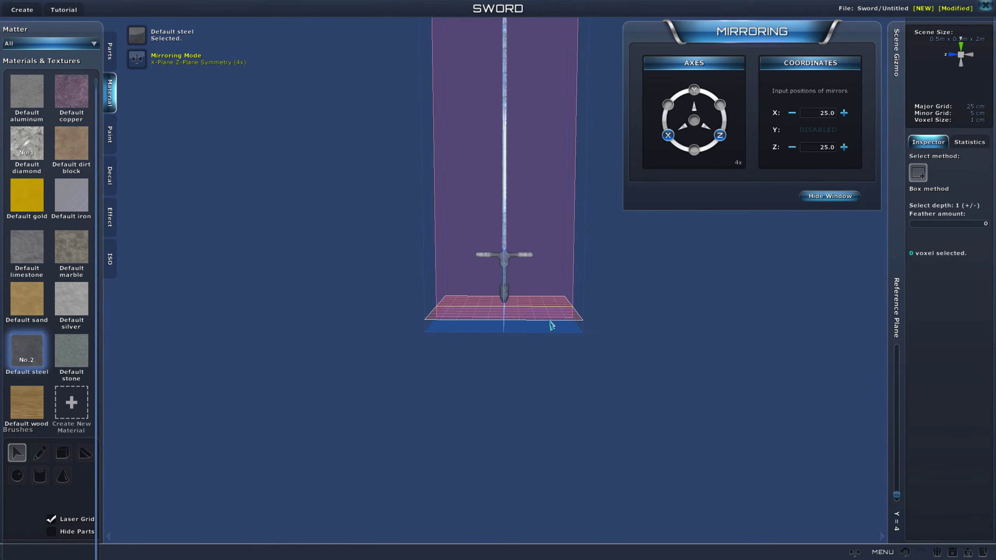
pyautogui.scroll(4, 551, 324)
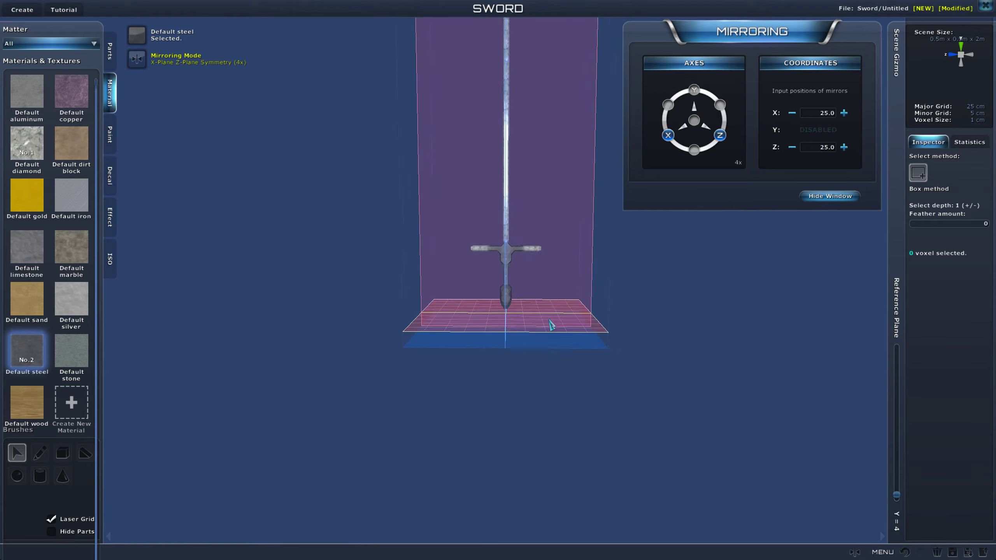
# Step: Turn off the laser grid display
pyautogui.click(52, 519)
pyautogui.scroll(2, 657, 371)
pyautogui.moveTo(564, 345)
pyautogui.mouseDown(button='right')
pyautogui.moveTo(589, 344)
pyautogui.moveTo(565, 351)
pyautogui.mouseUp(button='right')
pyautogui.scroll(1, 558, 349)
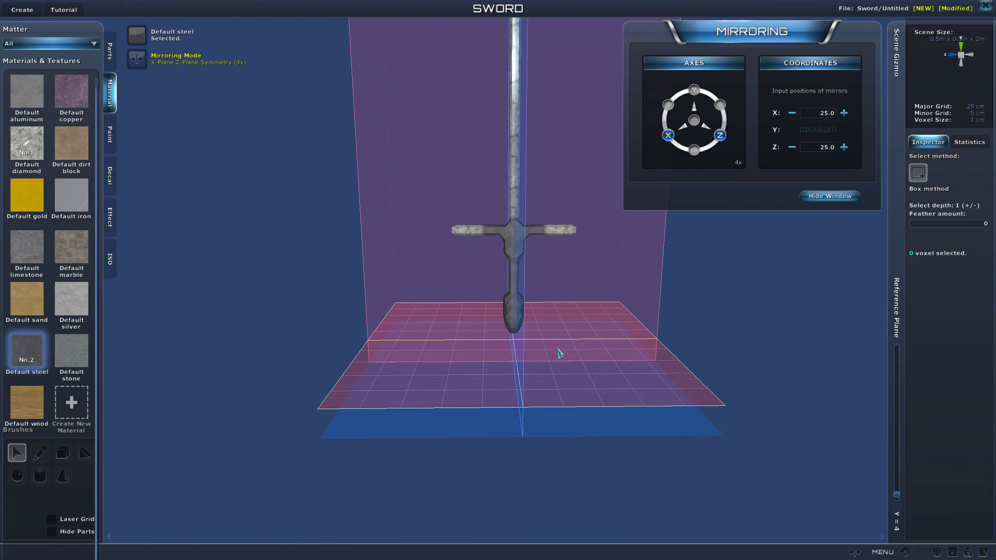
# Step: Set the side voxel on the pommel's upper shoulder to a volume of -70 and clear the selection
pyautogui.moveTo(559, 352); pyautogui.dragTo(563, 409, button='middle')
pyautogui.scroll(3, 540, 337)
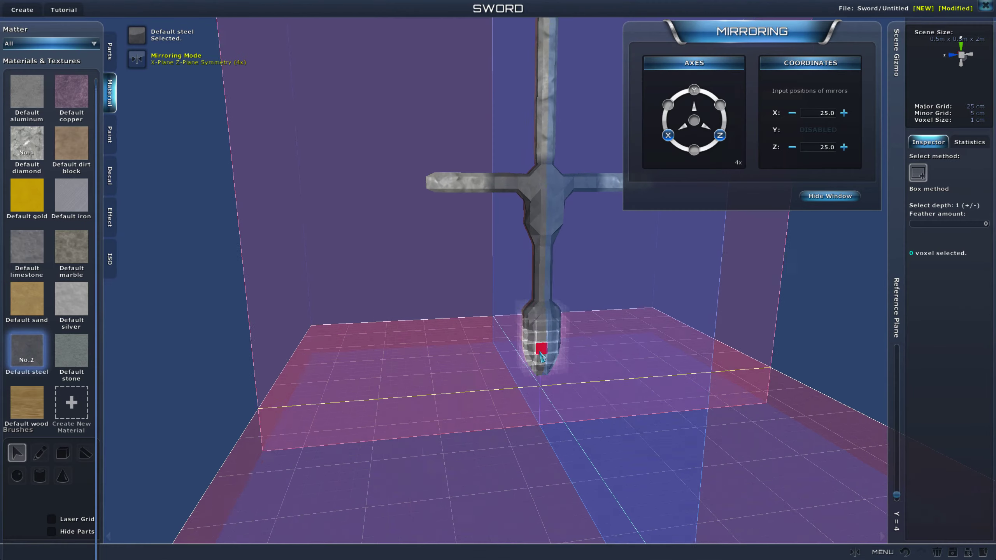
pyautogui.click(529, 318)
pyautogui.scroll(4, 529, 318)
pyautogui.moveTo(581, 326); pyautogui.dragTo(770, 326, button='right')
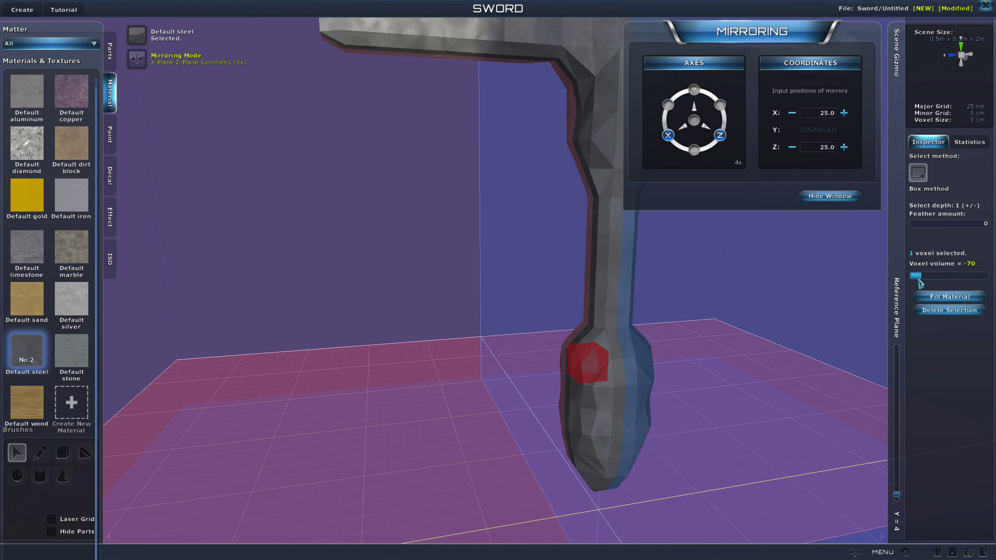
pyautogui.scroll(-4, 556, 435)
pyautogui.click(555, 436)
# Step: Examine the reshaped pommel against the grip, crossguard and blade from far and near
pyautogui.scroll(-1, 556, 435)
pyautogui.moveTo(556, 436); pyautogui.dragTo(578, 388, button='right')
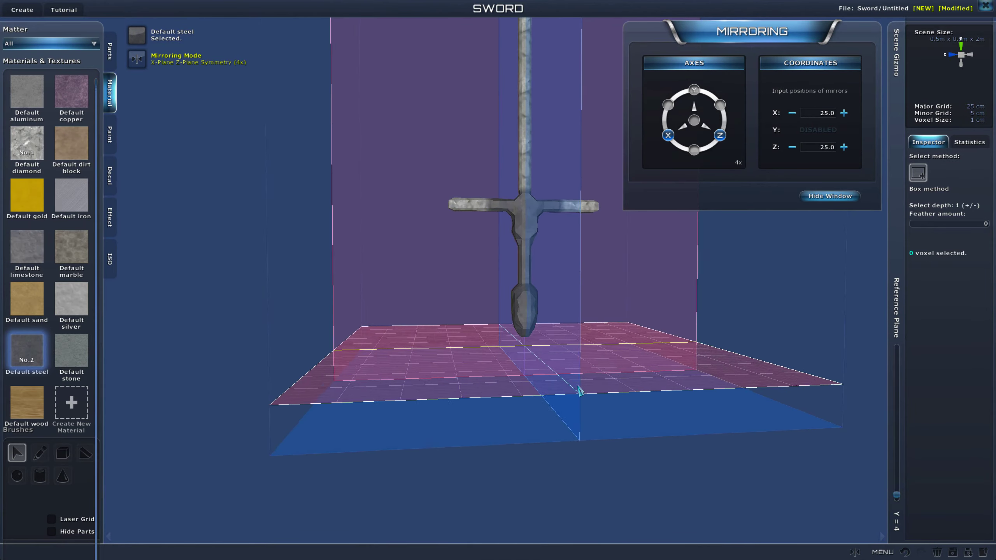
pyautogui.scroll(-6, 578, 387)
pyautogui.scroll(5, 517, 387)
pyautogui.moveTo(526, 359); pyautogui.dragTo(513, 379, button='right')
pyautogui.scroll(-1, 515, 385)
pyautogui.scroll(4, 526, 324)
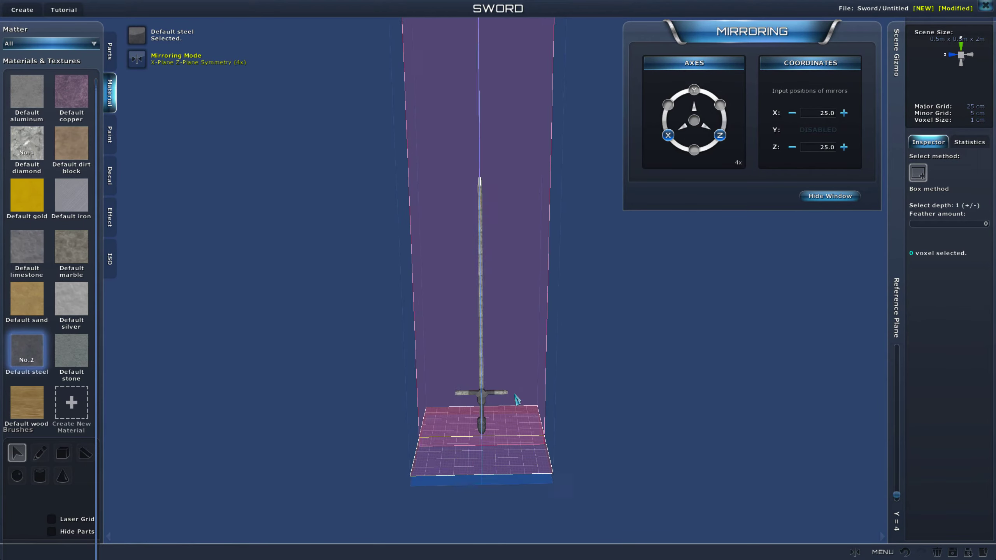
pyautogui.scroll(5, 559, 338)
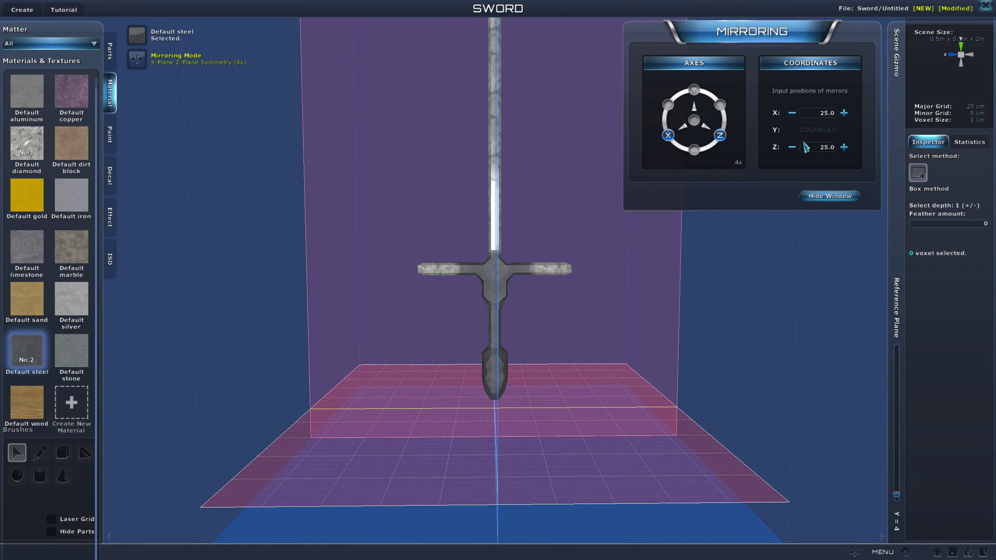
# Step: Hide the Mirroring window while keeping the X and Z mirror planes active
pyautogui.click(831, 196)
pyautogui.moveTo(736, 280); pyautogui.dragTo(753, 301, button='middle')
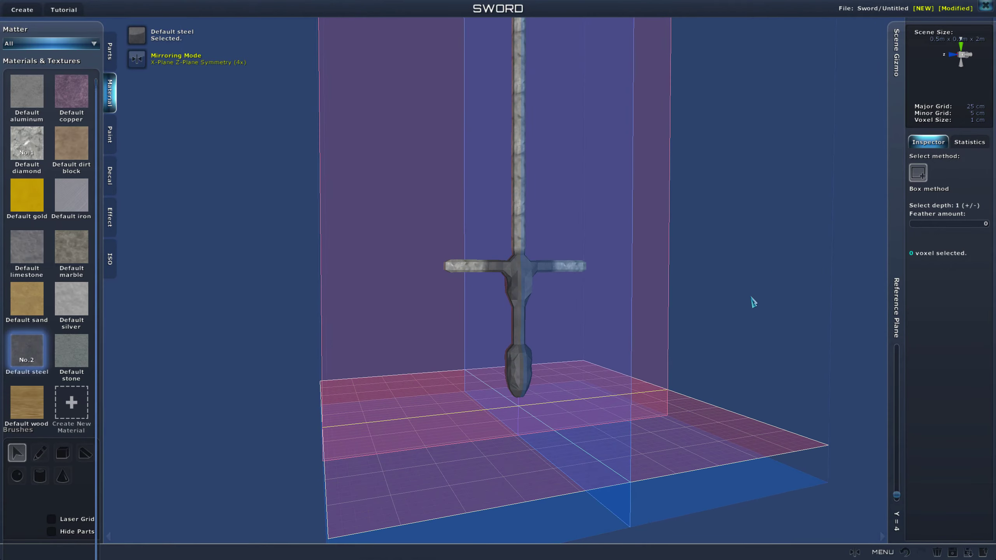
pyautogui.click(556, 279)
pyautogui.moveTo(556, 280); pyautogui.dragTo(581, 361, button='middle')
# Step: Switch to painting and prepare the airbrush with dark grey, about 26% in each RGB channel, at 40% strength
pyautogui.click(110, 136)
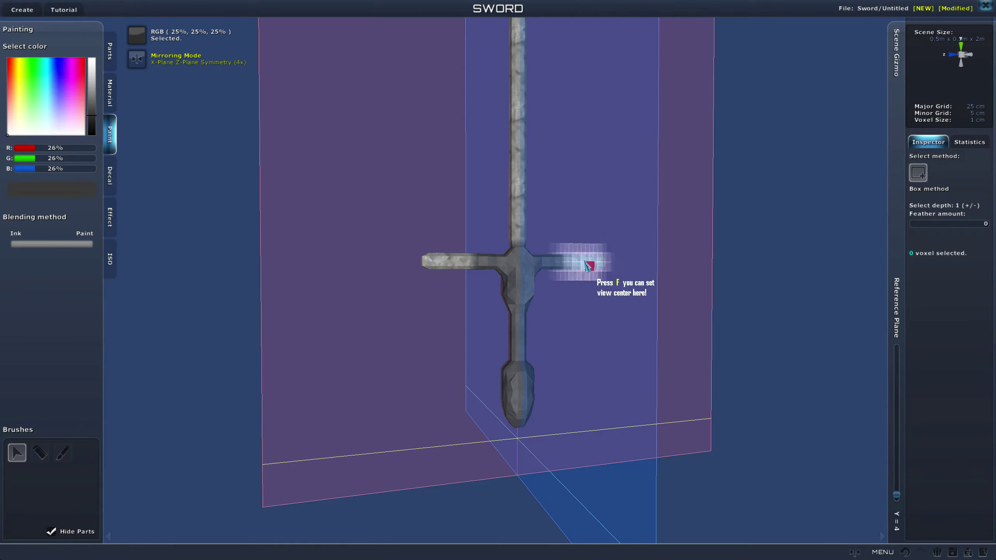
pyautogui.click(964, 148)
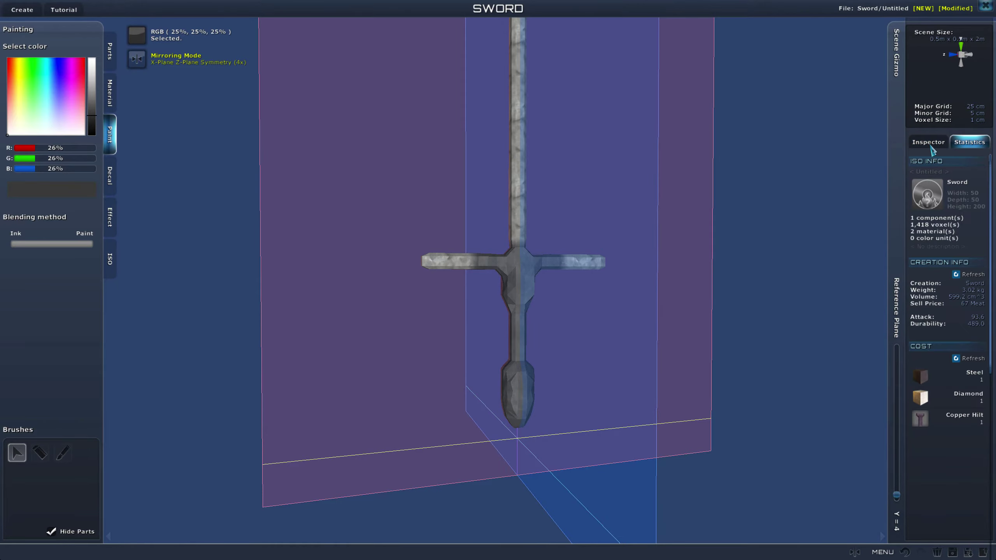
pyautogui.click(932, 149)
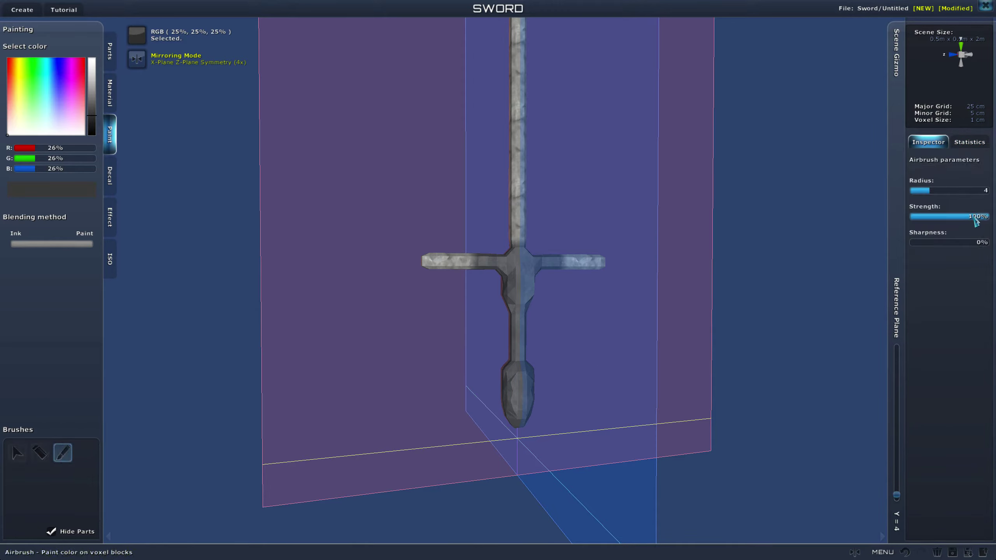
# Step: Airbrush the steel grip, pommel and inner crossguard dark grey, working around the hilt from several sides
pyautogui.scroll(3, 658, 296)
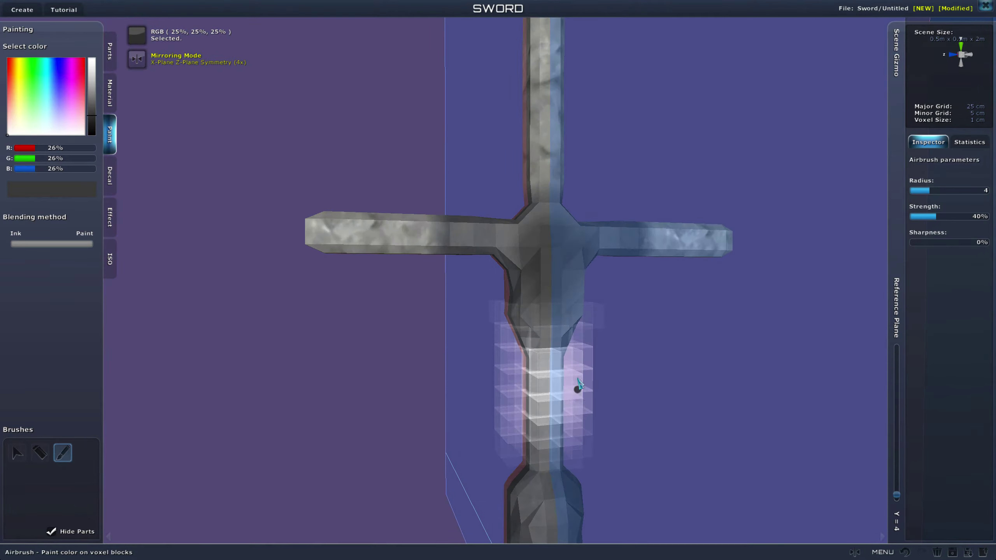
pyautogui.moveTo(616, 479); pyautogui.dragTo(624, 440, button='right')
pyautogui.moveTo(625, 440); pyautogui.dragTo(628, 304, button='middle')
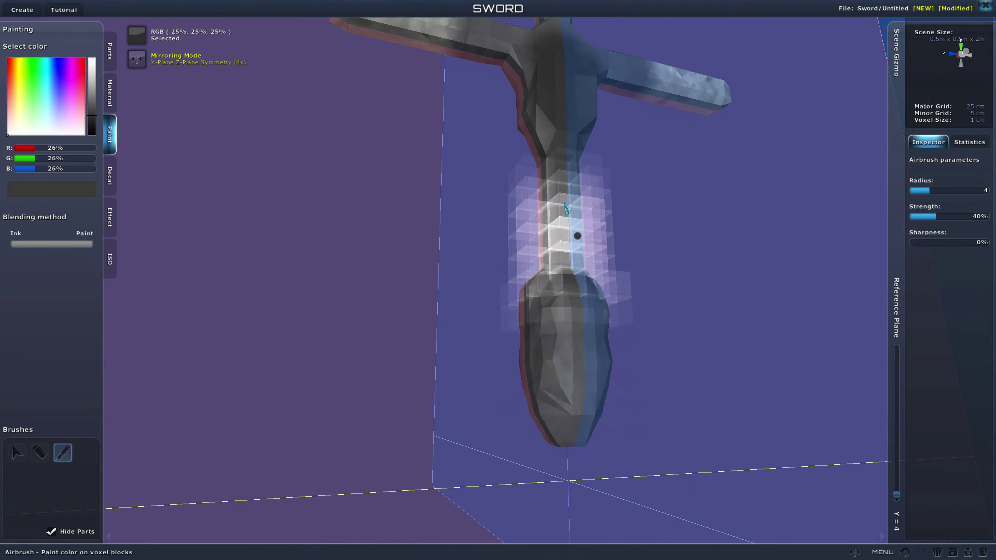
pyautogui.moveTo(644, 393); pyautogui.dragTo(718, 300, button='middle')
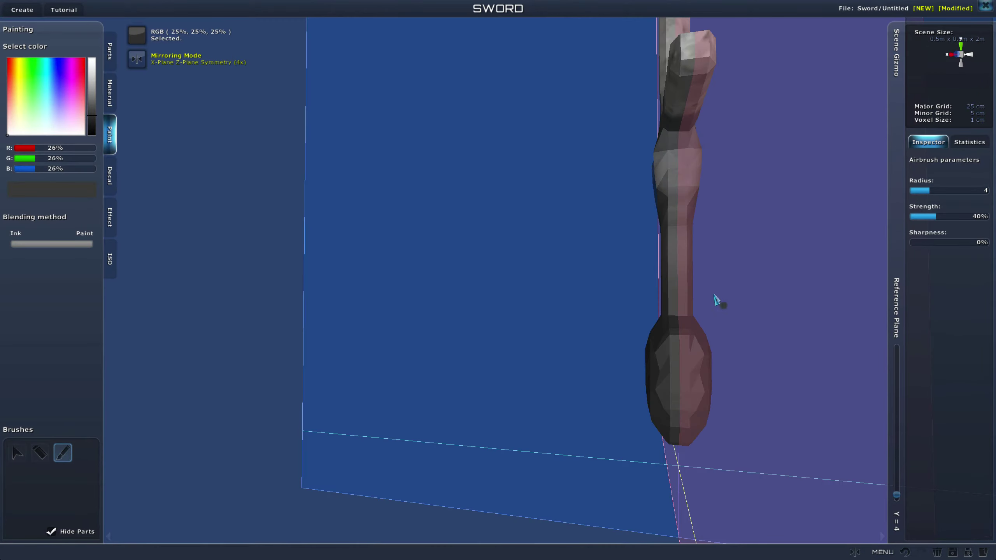
pyautogui.moveTo(663, 347)
pyautogui.mouseDown(button='middle')
pyautogui.moveTo(744, 307)
pyautogui.moveTo(580, 255)
pyautogui.moveTo(614, 273)
pyautogui.moveTo(604, 266)
pyautogui.mouseUp(button='middle')
pyautogui.moveTo(421, 176)
pyautogui.mouseDown()
pyautogui.moveTo(511, 216)
pyautogui.moveTo(438, 196)
pyautogui.moveTo(403, 254)
pyautogui.moveTo(487, 164)
pyautogui.mouseUp()
pyautogui.moveTo(609, 387); pyautogui.dragTo(514, 243, button='middle')
pyautogui.moveTo(496, 205)
pyautogui.mouseDown(button='middle')
pyautogui.moveTo(656, 407)
pyautogui.moveTo(621, 392)
pyautogui.moveTo(638, 387)
pyautogui.mouseUp(button='middle')
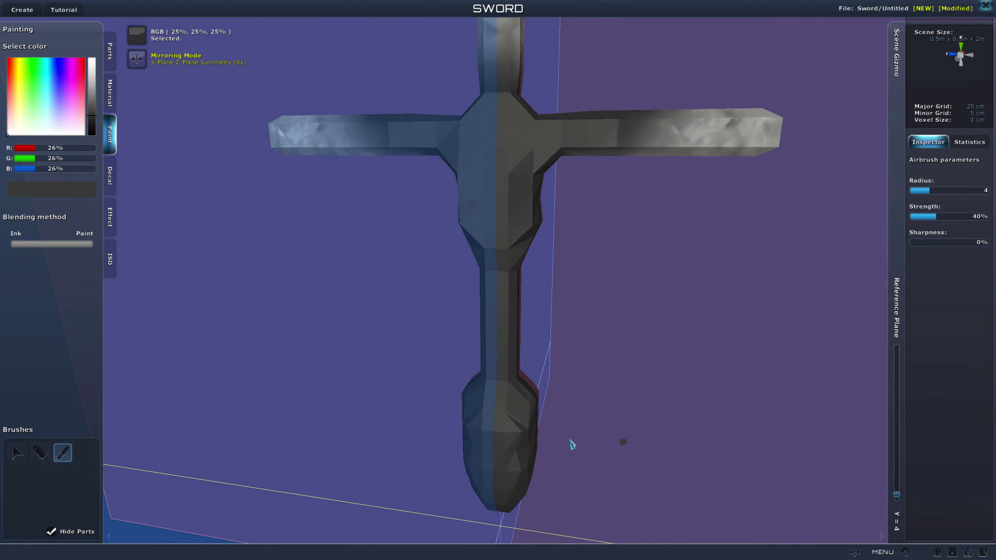
pyautogui.moveTo(571, 445)
pyautogui.mouseDown(button='middle')
pyautogui.moveTo(681, 423)
pyautogui.moveTo(618, 278)
pyautogui.mouseUp(button='middle')
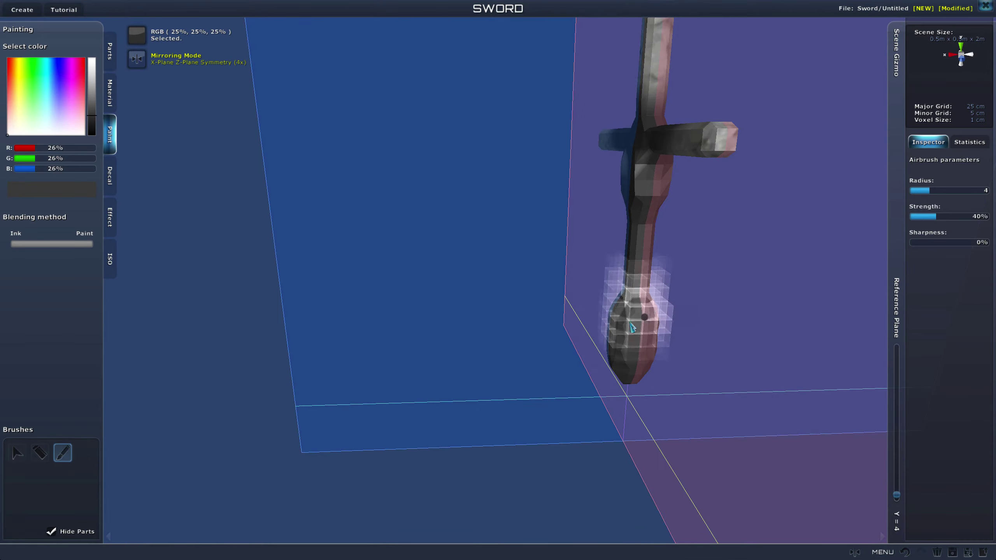
pyautogui.moveTo(624, 331); pyautogui.dragTo(558, 155, button='middle')
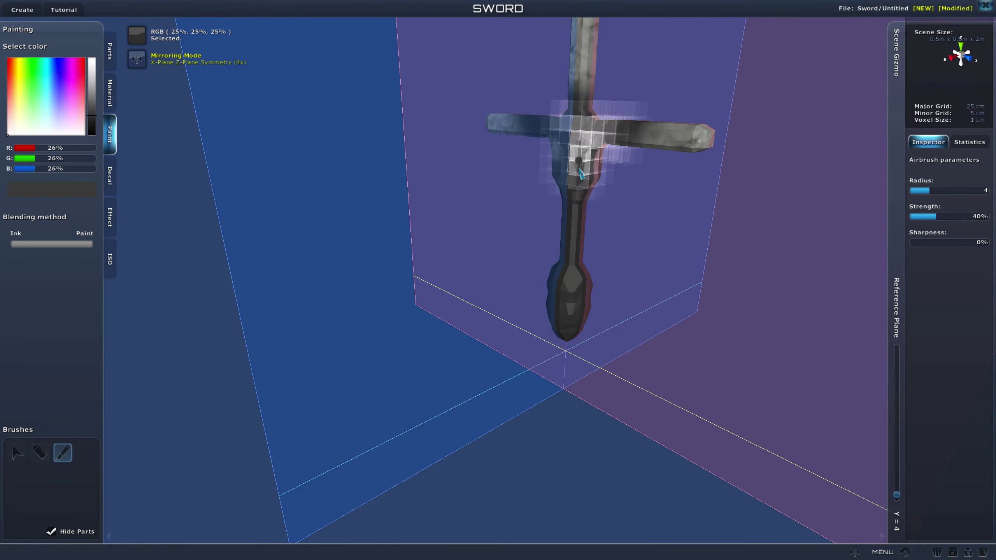
# Step: Airbrush dark grey over the collar where the crossguard, blade and grip meet, covering its front, back and sides
pyautogui.scroll(1, 605, 289)
pyautogui.moveTo(600, 98); pyautogui.dragTo(574, 209, button='middle')
pyautogui.scroll(4, 574, 209)
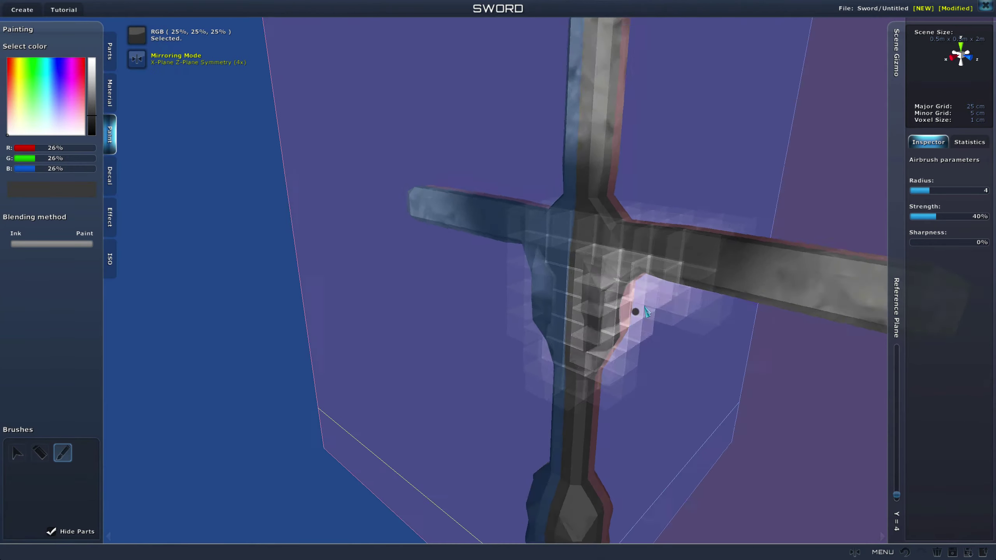
pyautogui.moveTo(635, 311); pyautogui.dragTo(557, 315, button='middle')
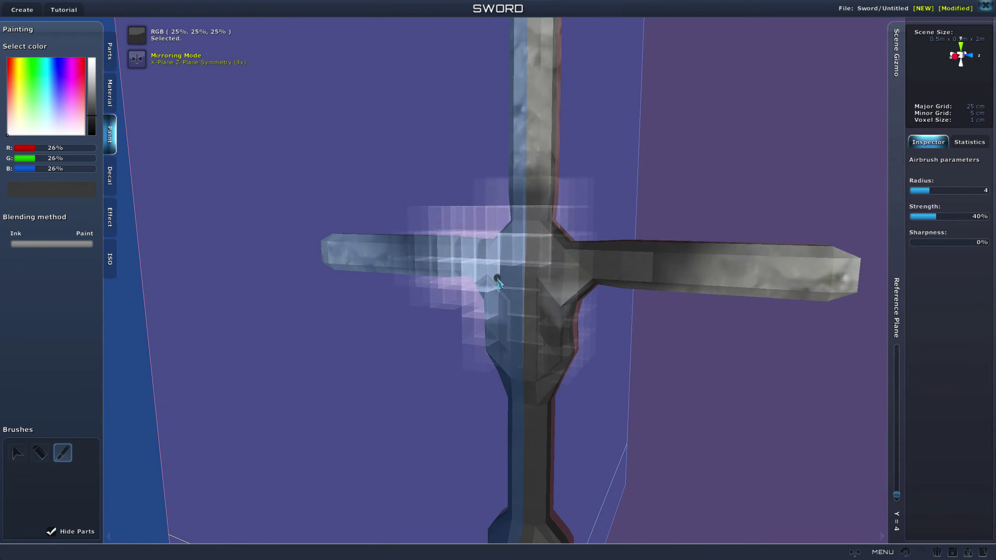
pyautogui.scroll(-10, 714, 410)
pyautogui.moveTo(713, 410); pyautogui.dragTo(688, 363, button='middle')
pyautogui.scroll(10, 663, 362)
pyautogui.moveTo(564, 333); pyautogui.dragTo(676, 316, button='middle')
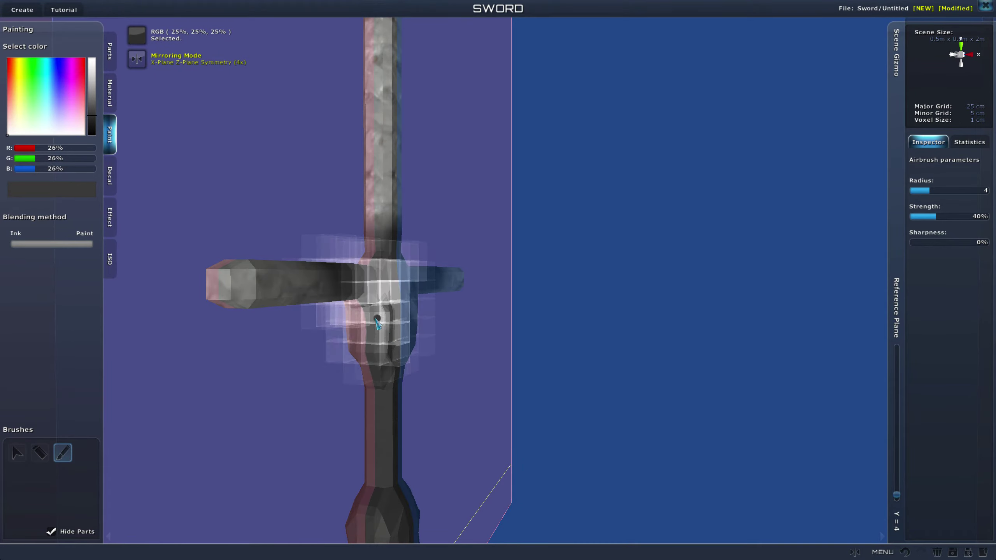
pyautogui.moveTo(377, 320); pyautogui.dragTo(530, 318, button='middle')
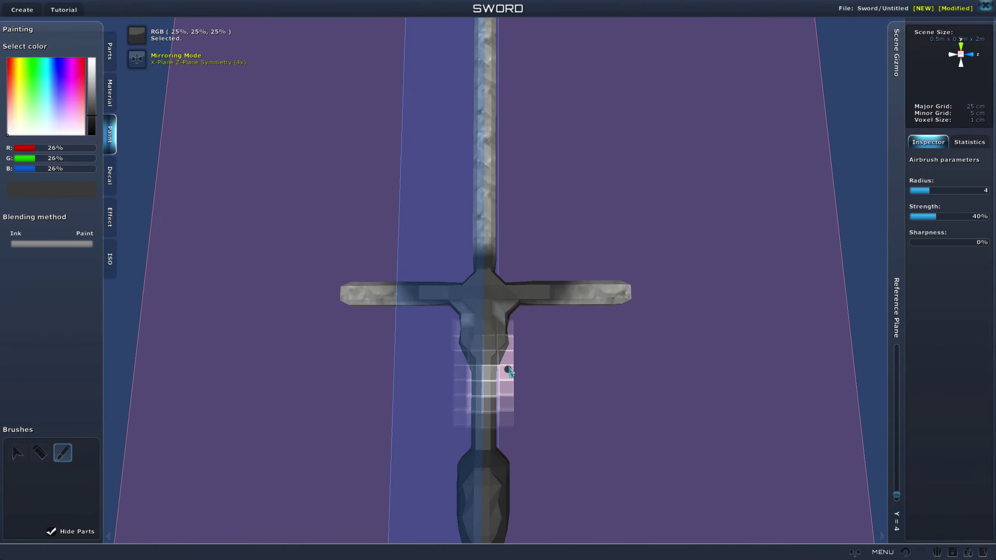
pyautogui.moveTo(509, 371); pyautogui.dragTo(576, 318, button='middle')
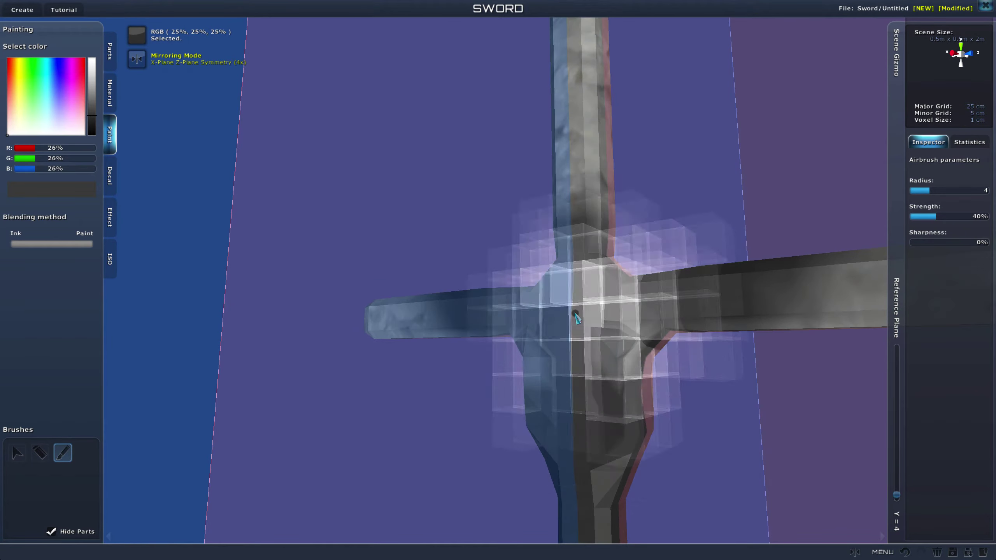
pyautogui.scroll(-8, 706, 442)
pyautogui.moveTo(578, 369); pyautogui.dragTo(648, 388, button='middle')
pyautogui.scroll(6, 631, 385)
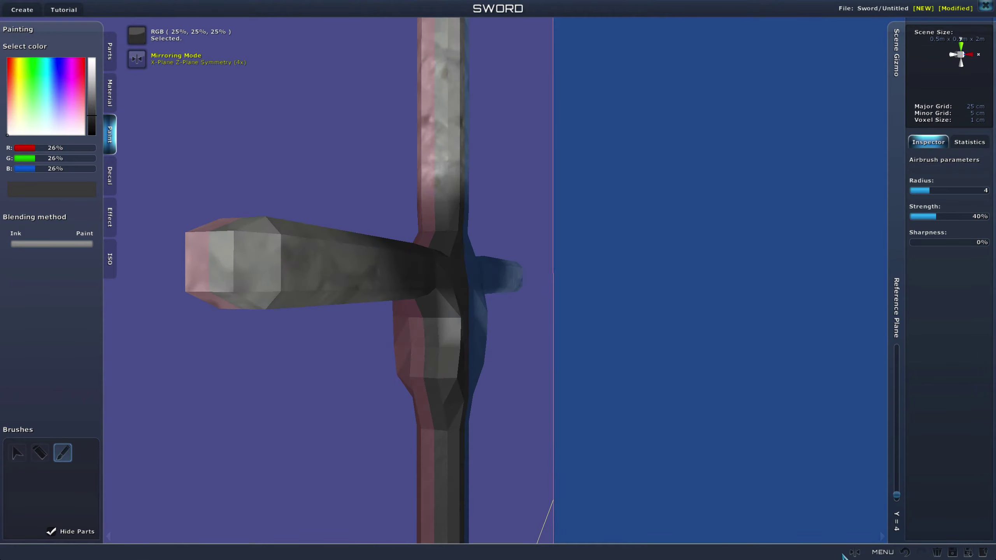
# Step: Turn off the X and Z mirror planes
pyautogui.click(854, 552)
pyautogui.click(670, 136)
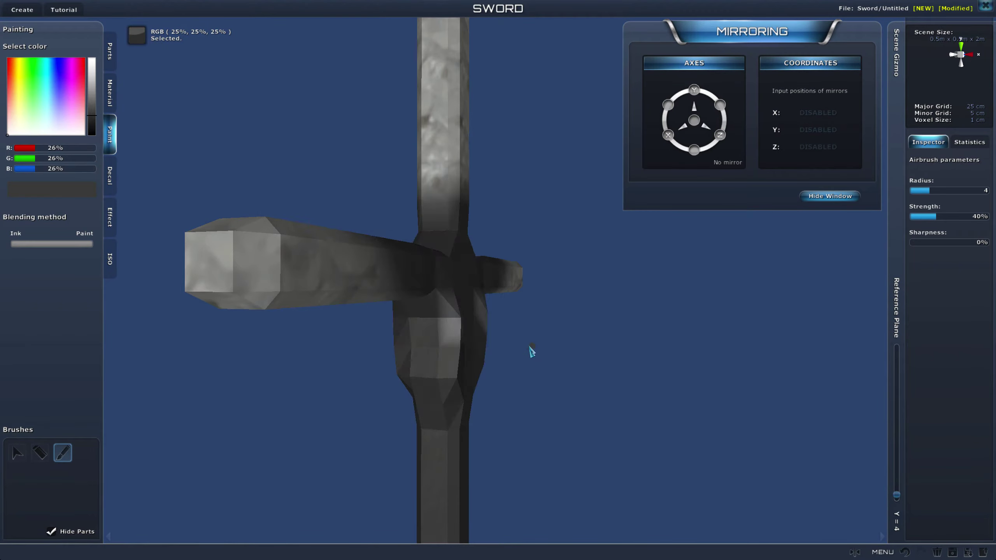
pyautogui.moveTo(531, 351); pyautogui.dragTo(447, 328, button='right')
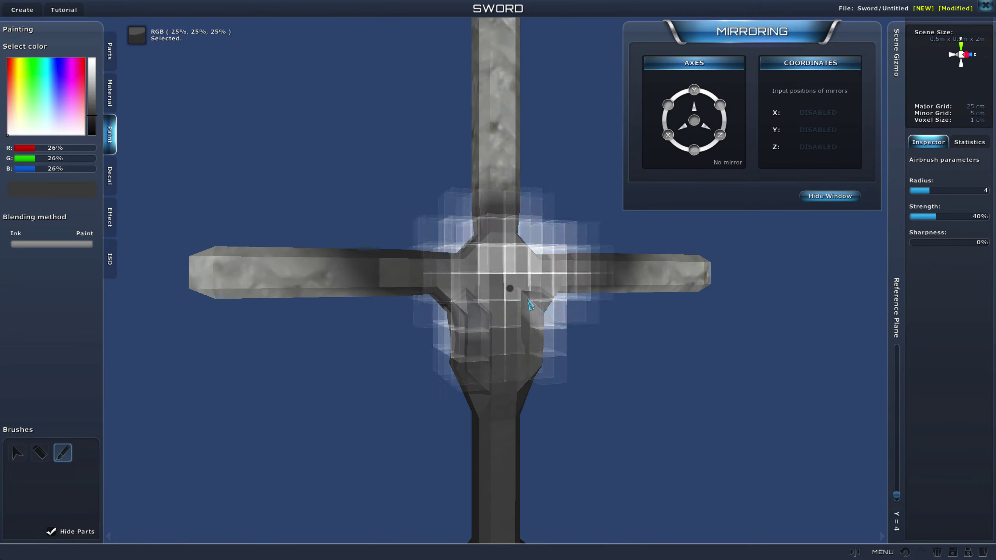
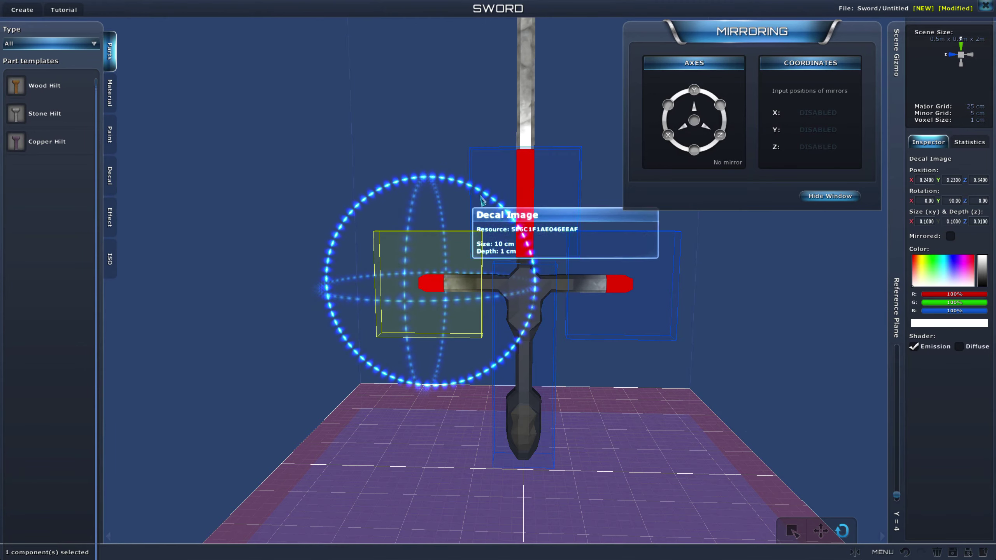
# Step: Try to rotate one crossguard decal 90 degrees about Z and move it to Z 0.3350 without mirroring
pyautogui.moveTo(463, 184); pyautogui.dragTo(348, 175)
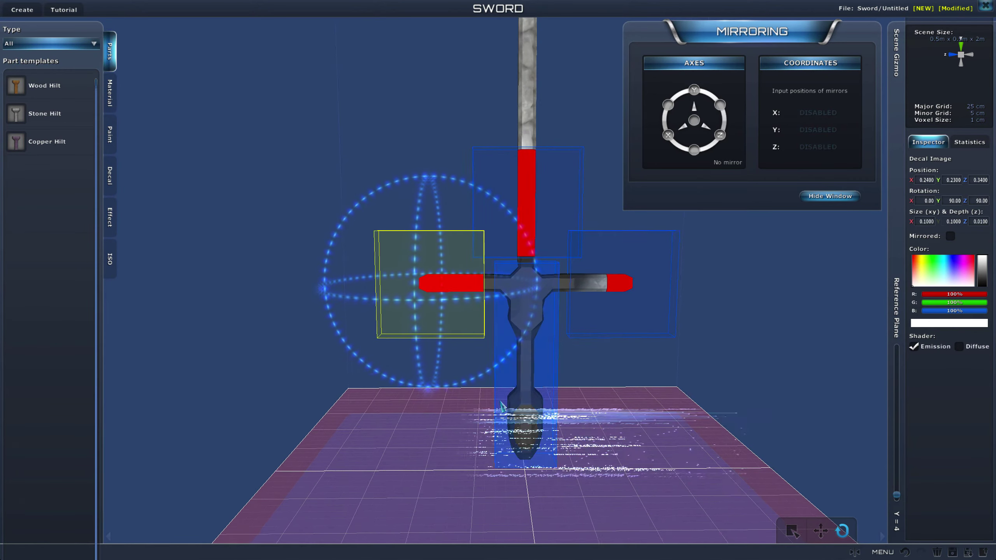
pyautogui.click(820, 530)
pyautogui.moveTo(562, 286); pyautogui.dragTo(571, 285)
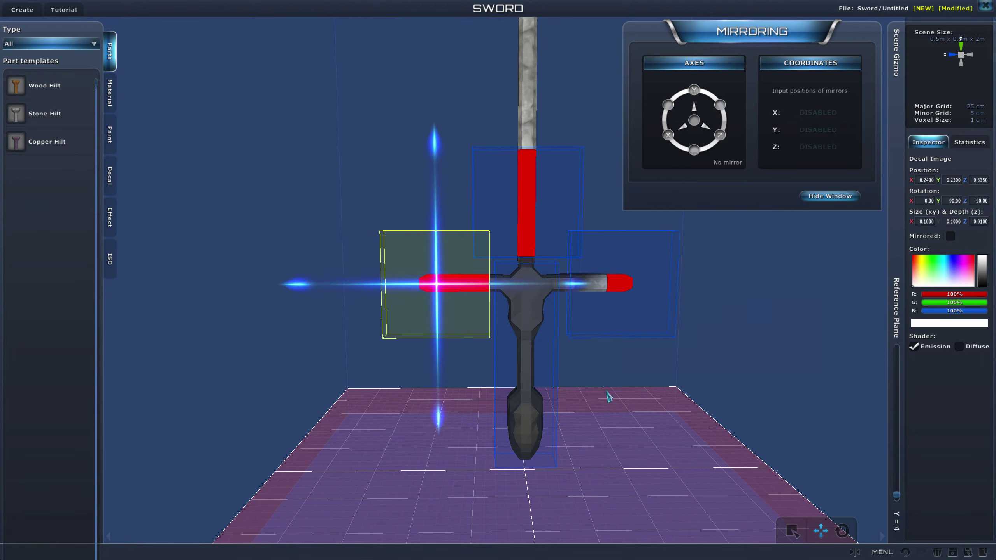
pyautogui.click(905, 553)
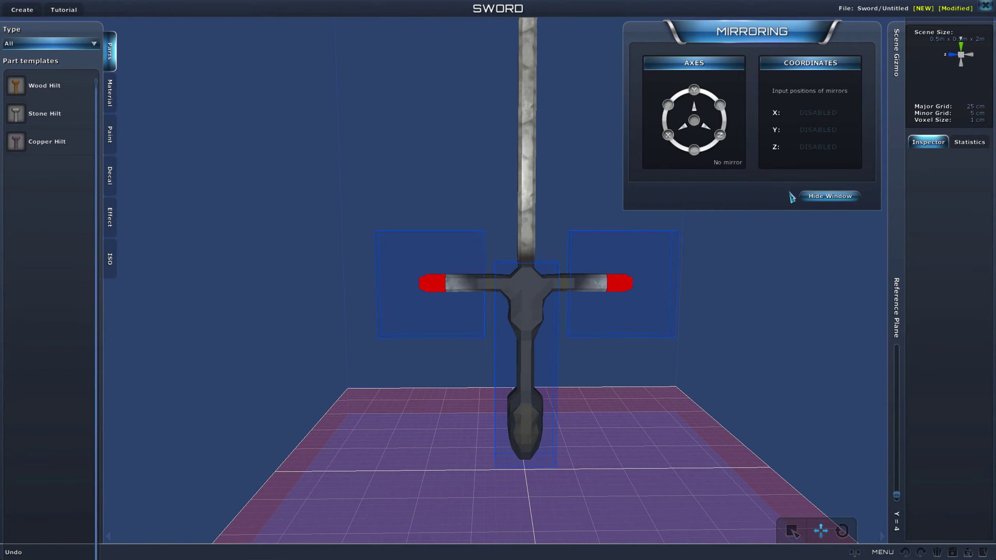
pyautogui.click(907, 553)
# Step: Enable only the Z mirror plane at 25.0 and rotate the paired crossguard decals to 90 degrees about Z
pyautogui.click(668, 135)
pyautogui.click(667, 135)
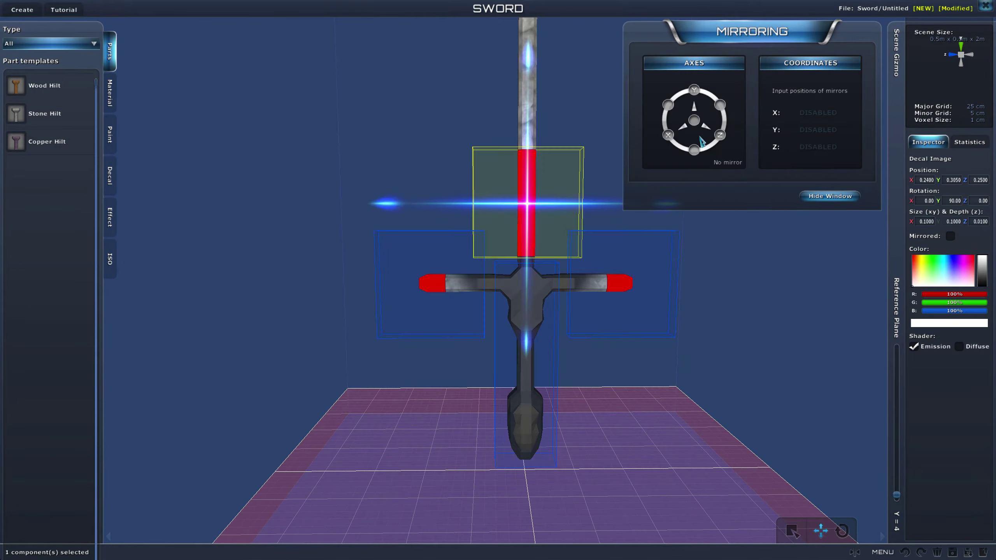
pyautogui.click(720, 135)
pyautogui.click(447, 288)
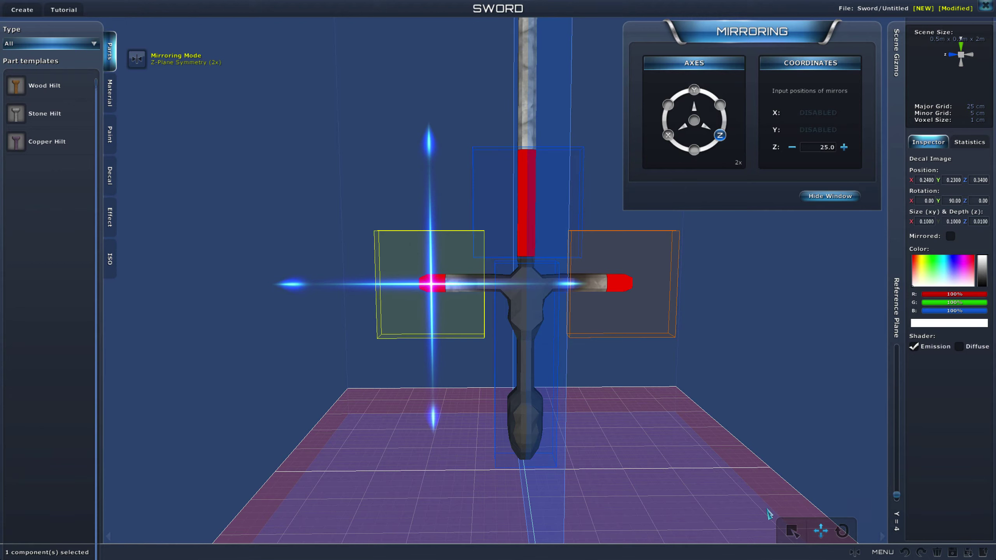
pyautogui.click(841, 531)
pyautogui.moveTo(446, 175); pyautogui.dragTo(333, 159)
# Step: Move the mirrored crossguard decals inward so that the selected one sits at Z 0.3350
pyautogui.click(425, 403)
pyautogui.scroll(3, 431, 413)
pyautogui.moveTo(433, 416); pyautogui.dragTo(540, 409, button='right')
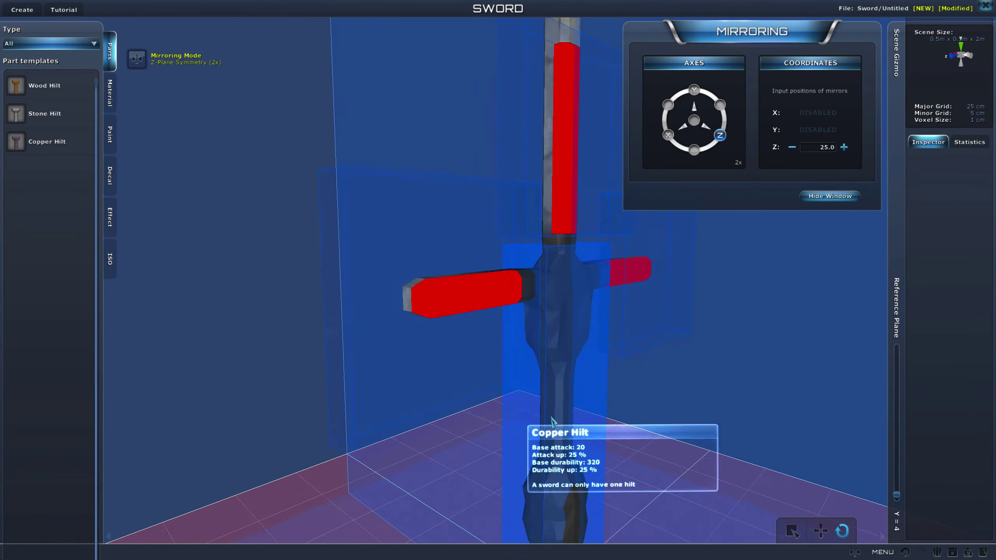
pyautogui.moveTo(471, 380); pyautogui.dragTo(454, 376, button='right')
pyautogui.click(454, 376)
pyautogui.click(682, 446)
pyautogui.moveTo(682, 446); pyautogui.dragTo(626, 442, button='right')
pyautogui.click(332, 328)
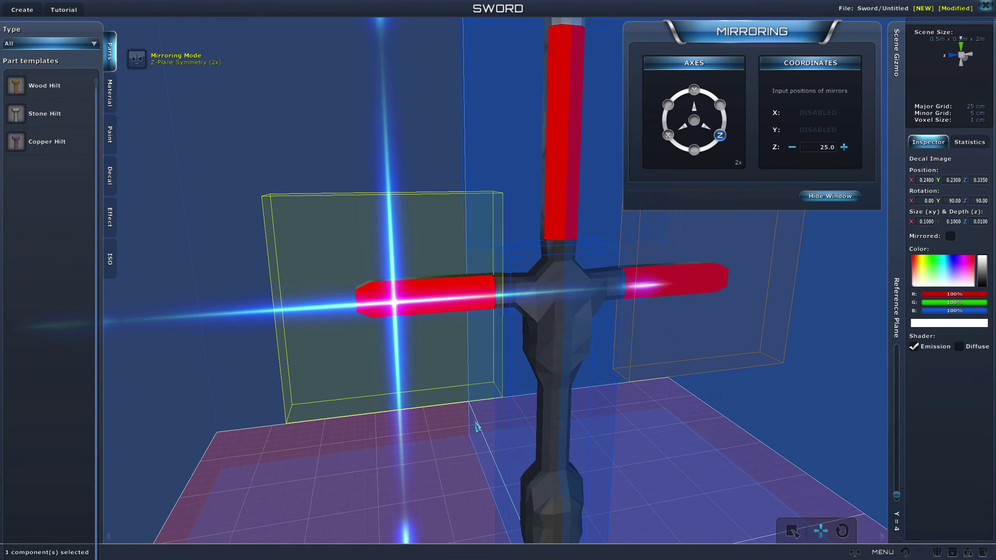
# Step: Select the decal on the lower blade and move it along X to 0.2500
pyautogui.moveTo(477, 426); pyautogui.dragTo(682, 416, button='right')
pyautogui.moveTo(325, 338); pyautogui.dragTo(541, 422, button='middle')
pyautogui.moveTo(542, 422); pyautogui.dragTo(467, 444, button='right')
pyautogui.scroll(-3, 549, 434)
pyautogui.click(607, 427)
pyautogui.moveTo(606, 426); pyautogui.dragTo(450, 444, button='middle')
pyautogui.scroll(2, 592, 412)
pyautogui.click(509, 264)
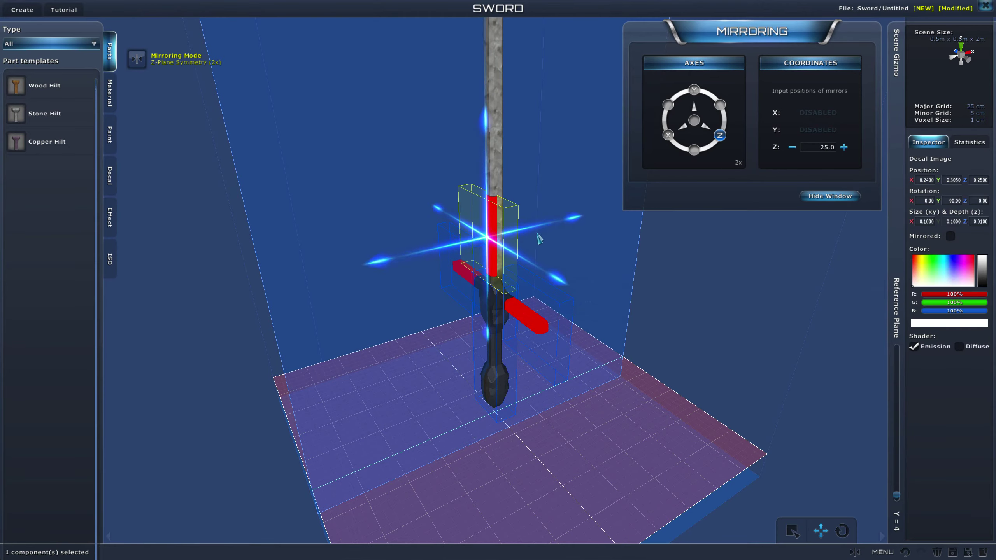
pyautogui.moveTo(572, 218); pyautogui.dragTo(586, 217)
# Step: Move the blade decal vertically to Y 0.2950, just above the collar
pyautogui.moveTo(629, 359); pyautogui.dragTo(758, 356, button='middle')
pyautogui.moveTo(493, 353); pyautogui.dragTo(565, 340, button='middle')
pyautogui.scroll(1, 521, 285)
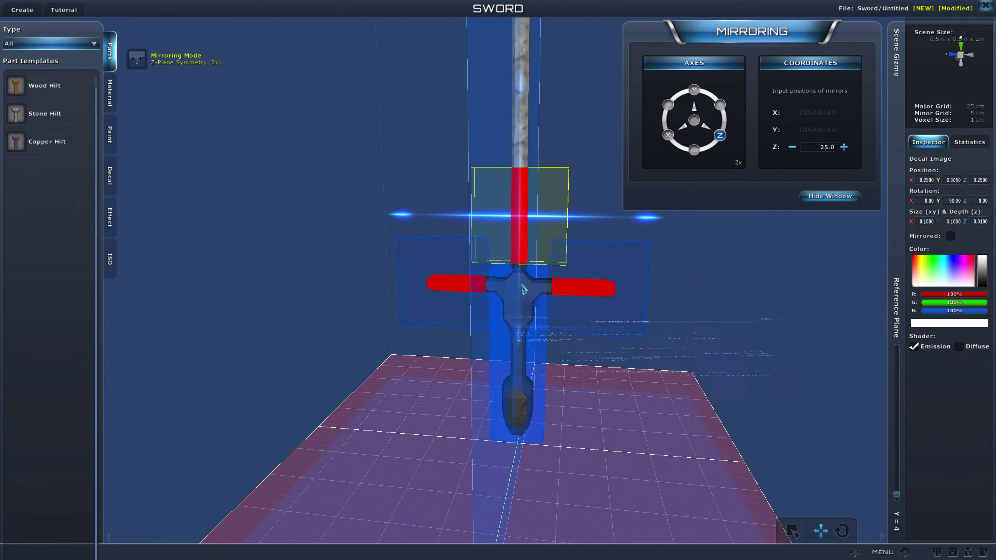
pyautogui.moveTo(520, 275); pyautogui.dragTo(518, 268)
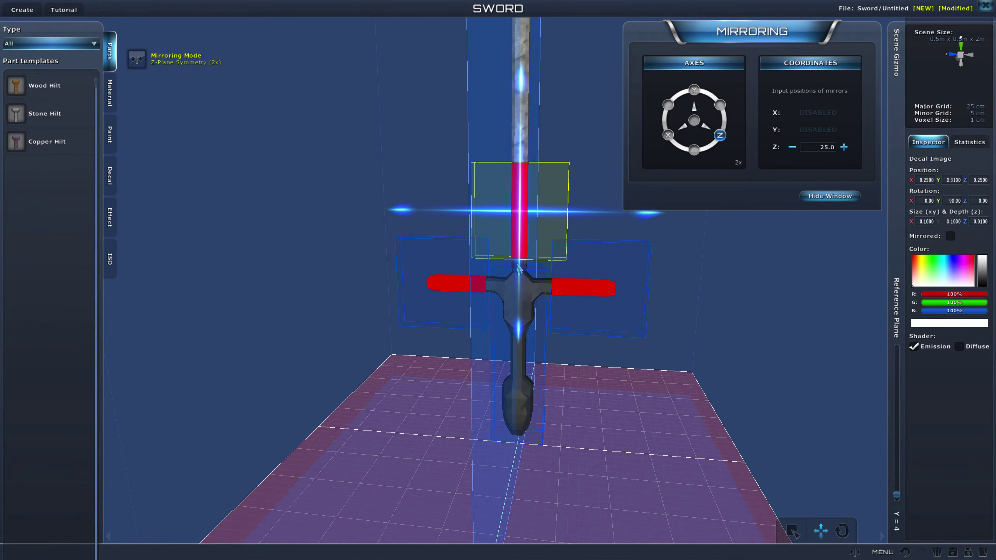
pyautogui.click(583, 389)
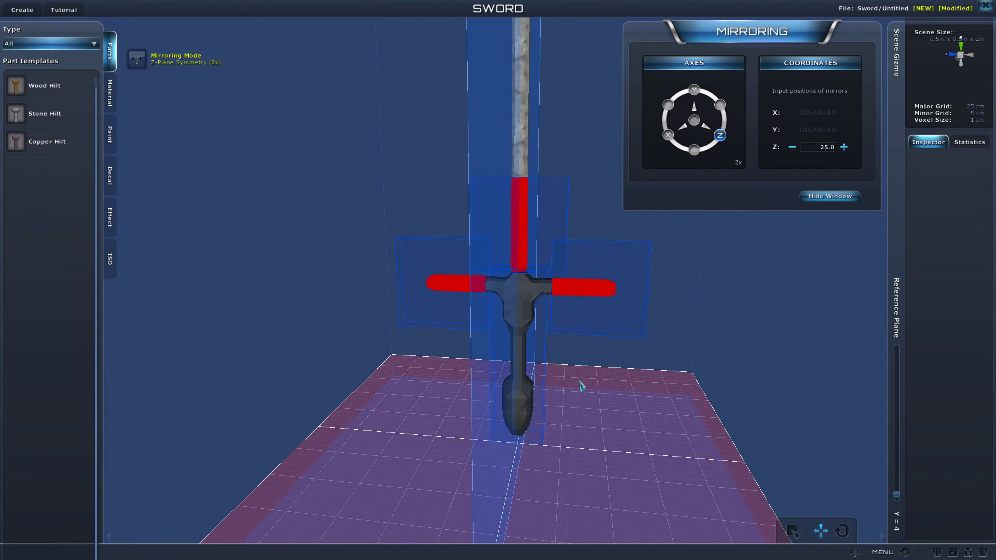
pyautogui.moveTo(582, 389)
pyautogui.mouseDown(button='middle')
pyautogui.moveTo(636, 345)
pyautogui.moveTo(578, 408)
pyautogui.moveTo(600, 463)
pyautogui.moveTo(600, 388)
pyautogui.mouseUp(button='middle')
pyautogui.click(546, 228)
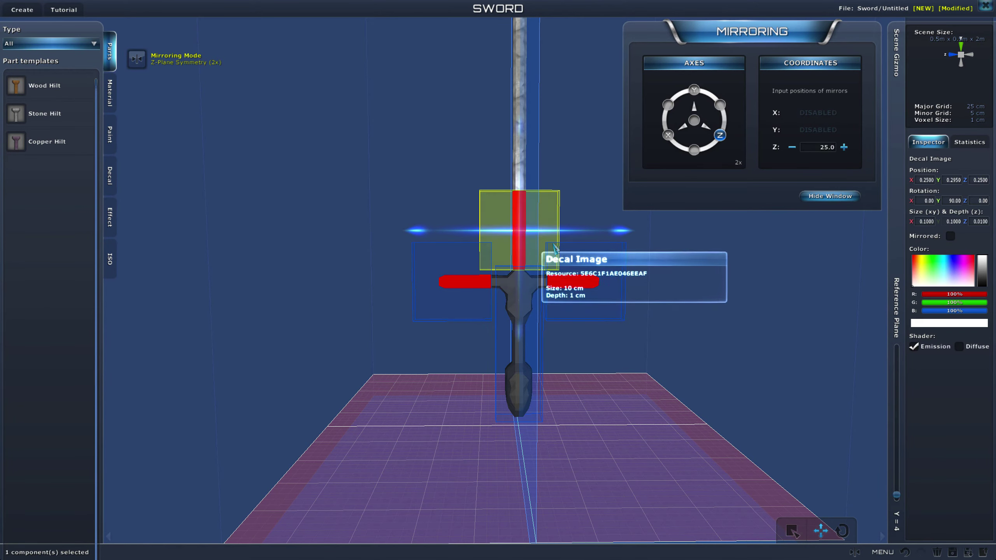
# Step: Set the blade decal's X size to 0.5000 and apply the change
pyautogui.moveTo(599, 353); pyautogui.dragTo(621, 301, button='middle')
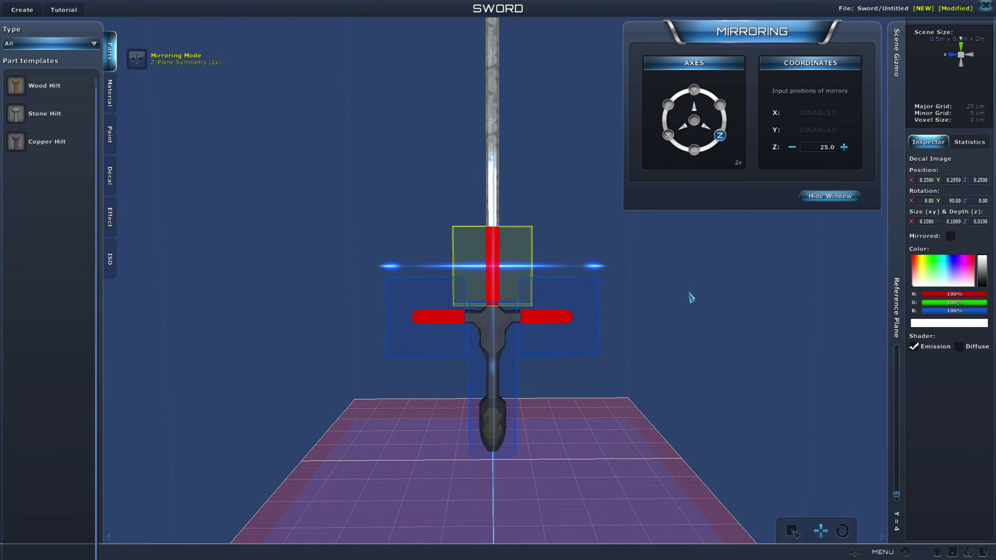
pyautogui.moveTo(787, 292); pyautogui.dragTo(777, 363, button='middle')
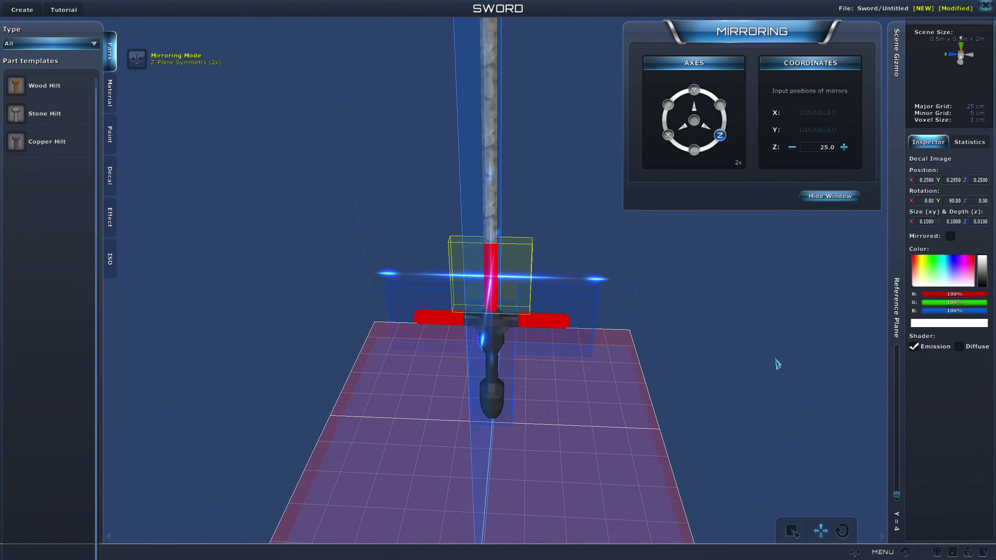
pyautogui.scroll(1, 805, 283)
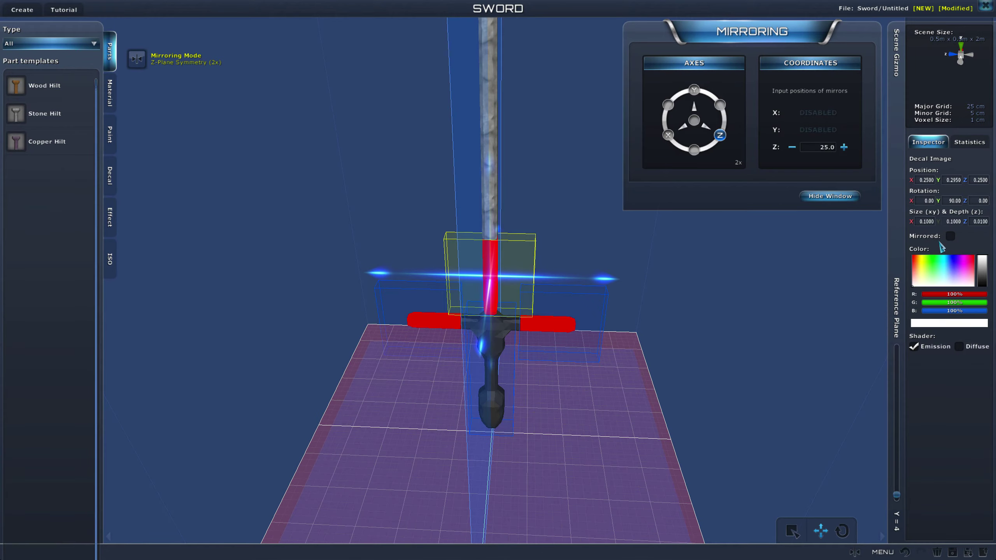
pyautogui.moveTo(566, 326); pyautogui.dragTo(600, 300, button='middle')
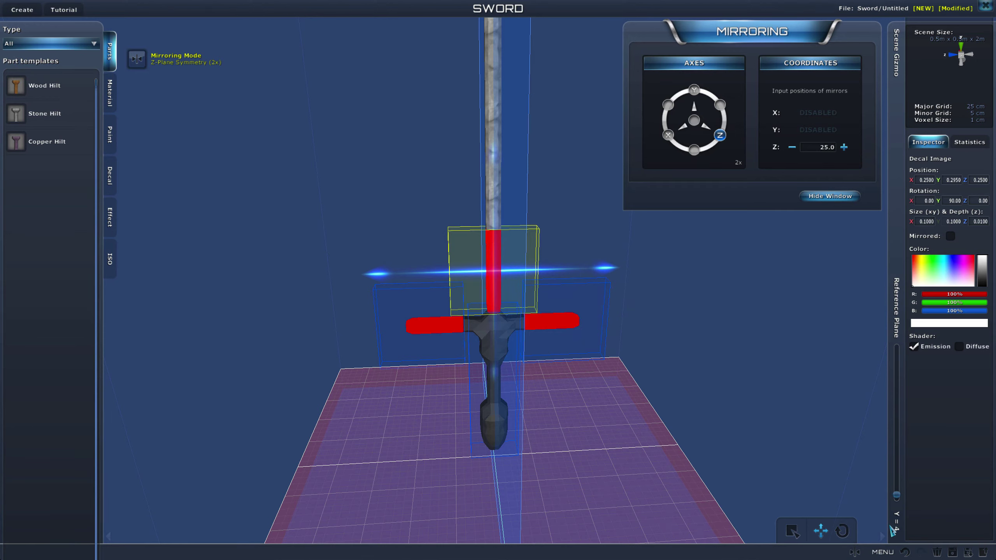
pyautogui.scroll(1, 869, 404)
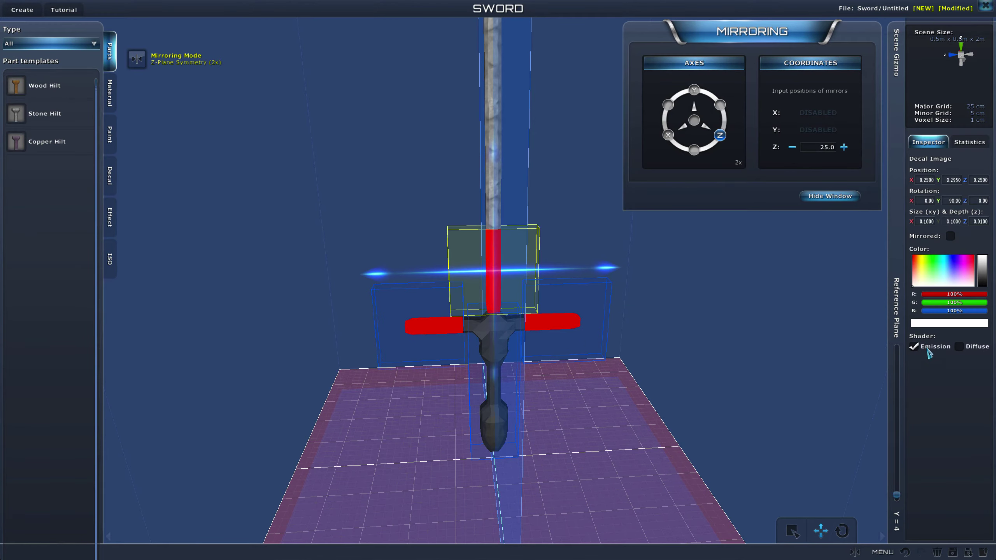
pyautogui.moveTo(613, 370); pyautogui.dragTo(616, 380, button='middle')
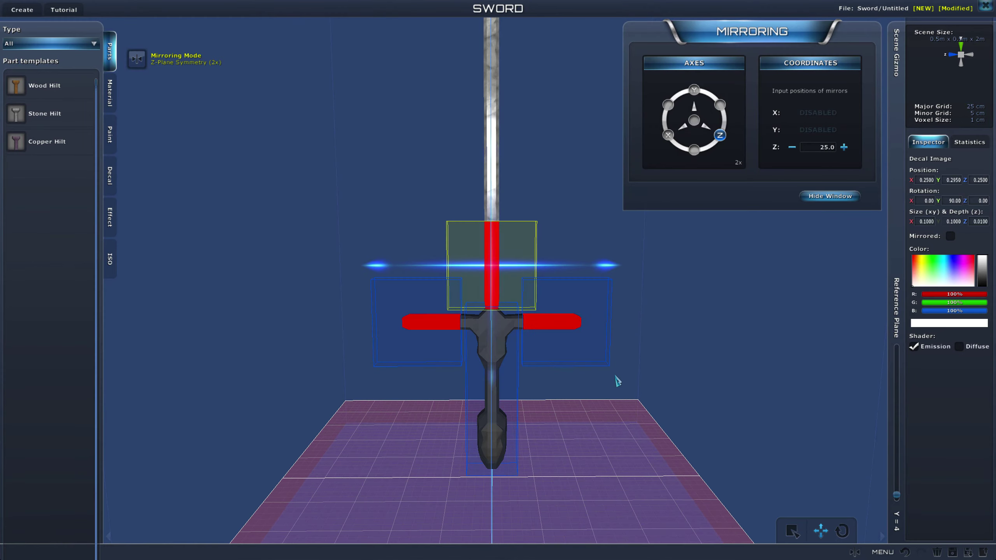
pyautogui.click(500, 242)
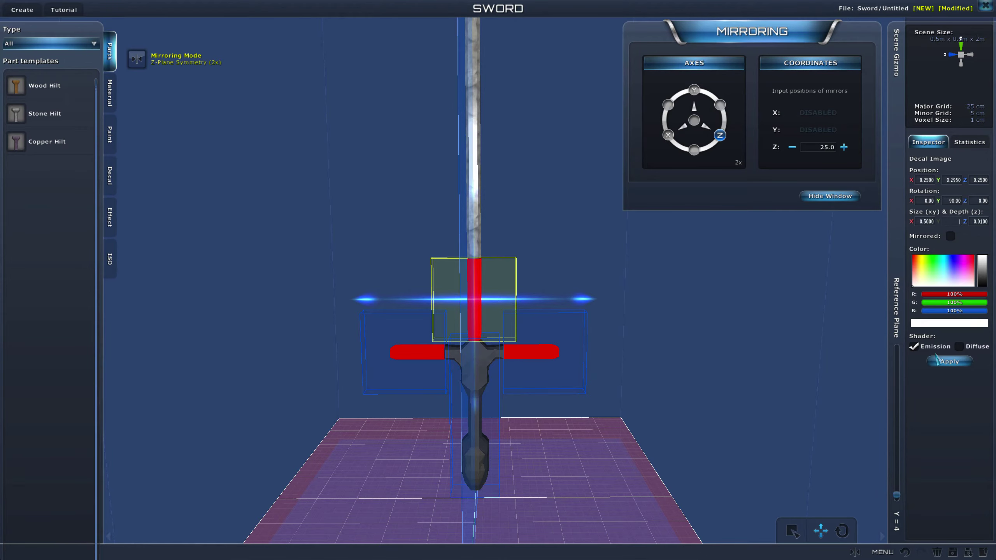
pyautogui.click(937, 360)
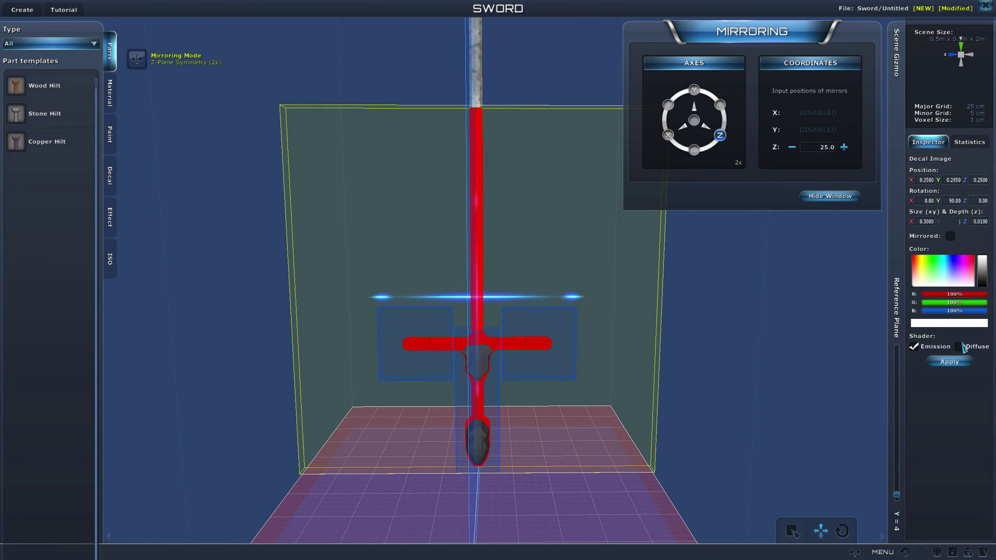
# Step: Resize the lower blade decal to 0.2000 and raise it to Y 0.3500, just above the collar
pyautogui.click(957, 361)
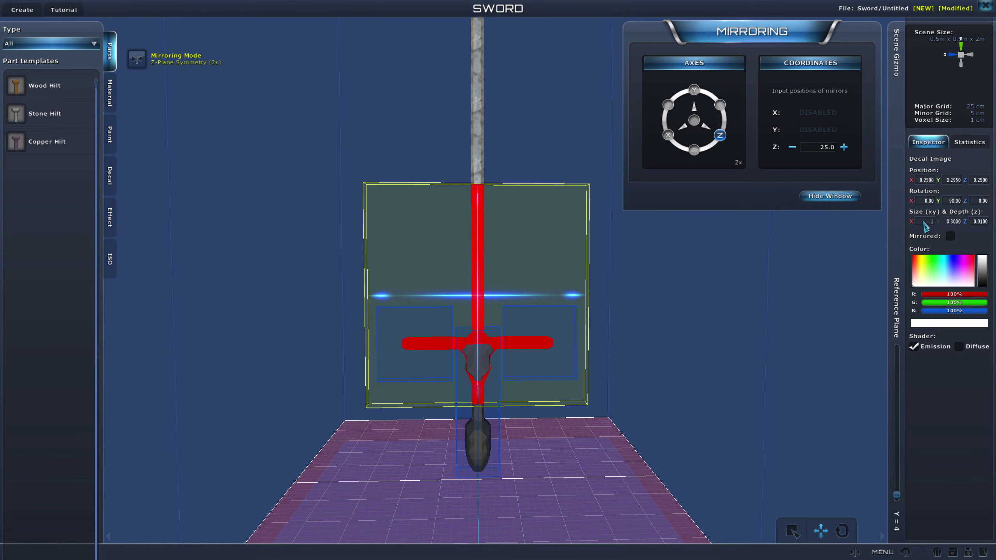
pyautogui.click(948, 362)
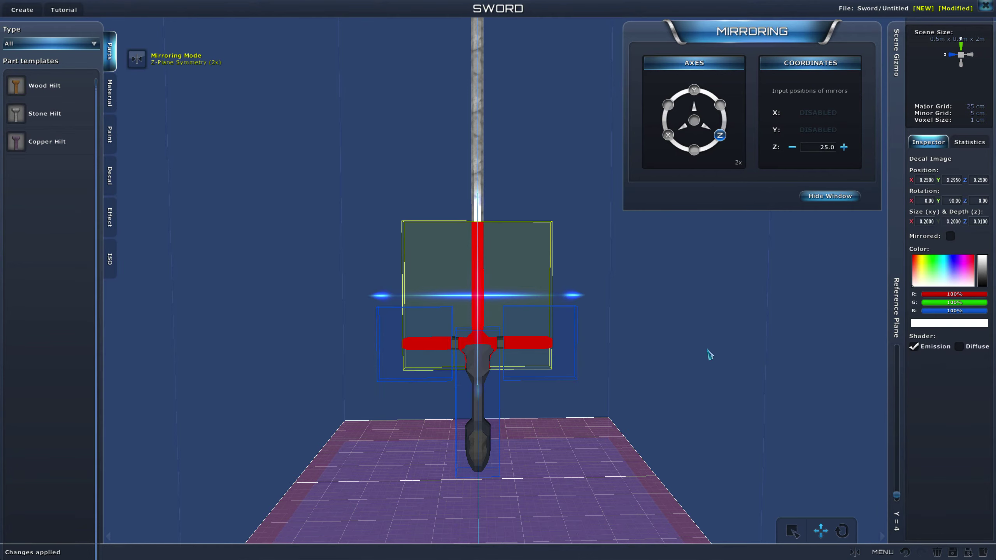
pyautogui.click(486, 242)
pyautogui.moveTo(479, 255); pyautogui.dragTo(478, 214)
pyautogui.press('Escape')
pyautogui.moveTo(429, 240); pyautogui.dragTo(451, 311, button='middle')
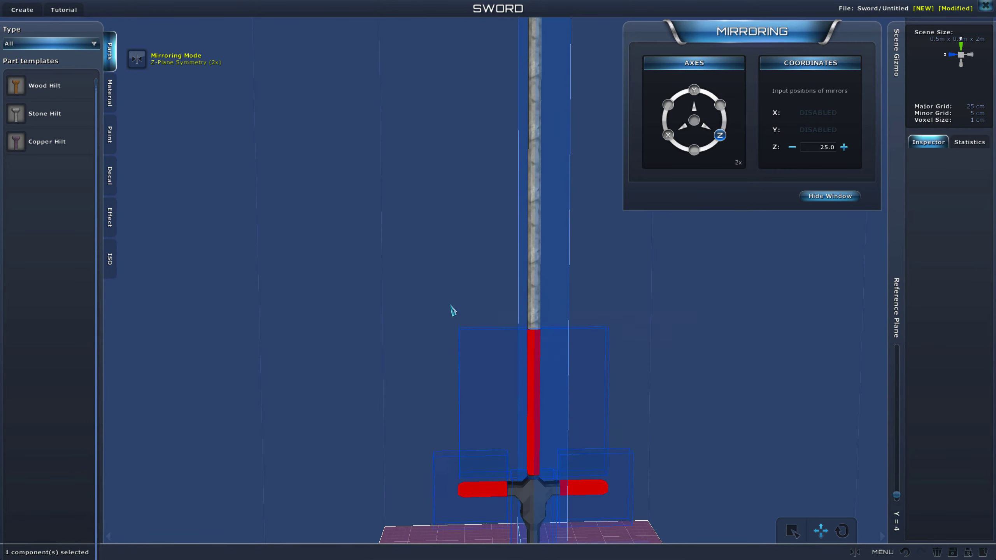
pyautogui.click(496, 408)
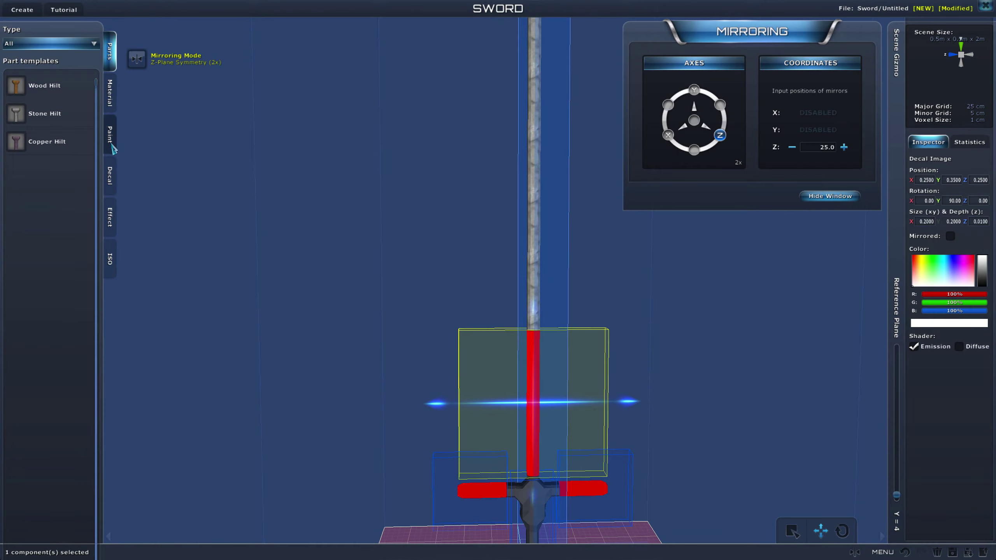
# Step: Place further copies of the red decal along the blade up to its tip and leave decal placement
pyautogui.click(111, 177)
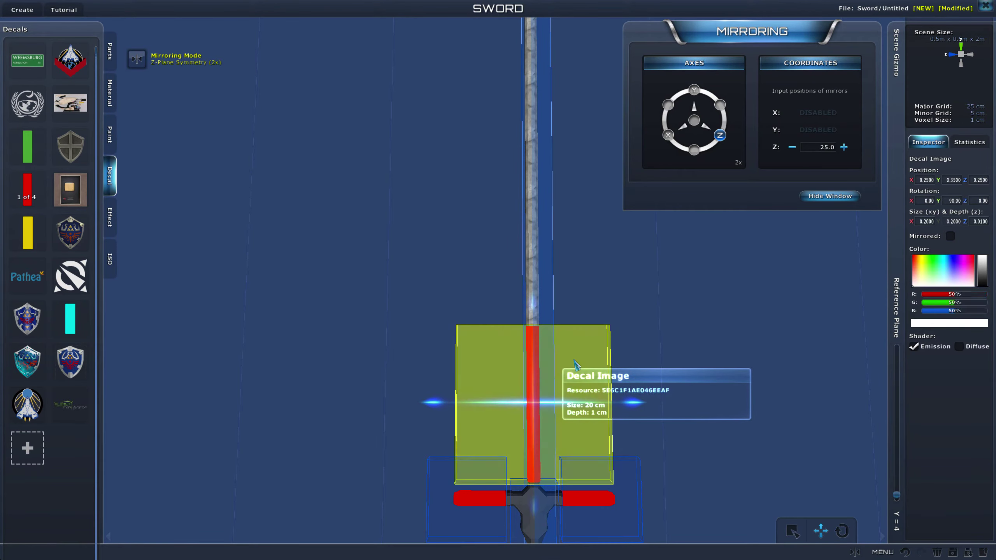
pyautogui.scroll(-5, 288, 321)
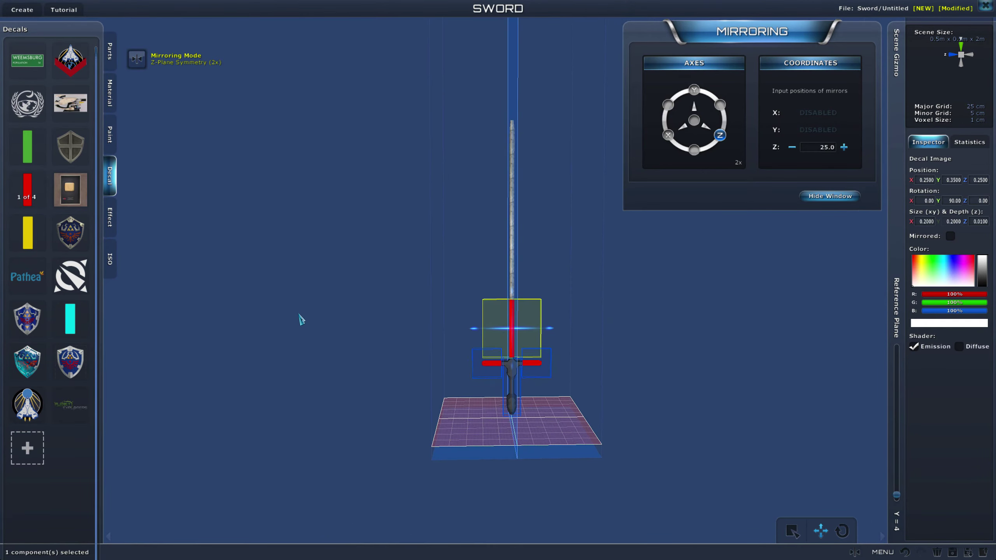
pyautogui.click(41, 203)
pyautogui.scroll(3, 307, 312)
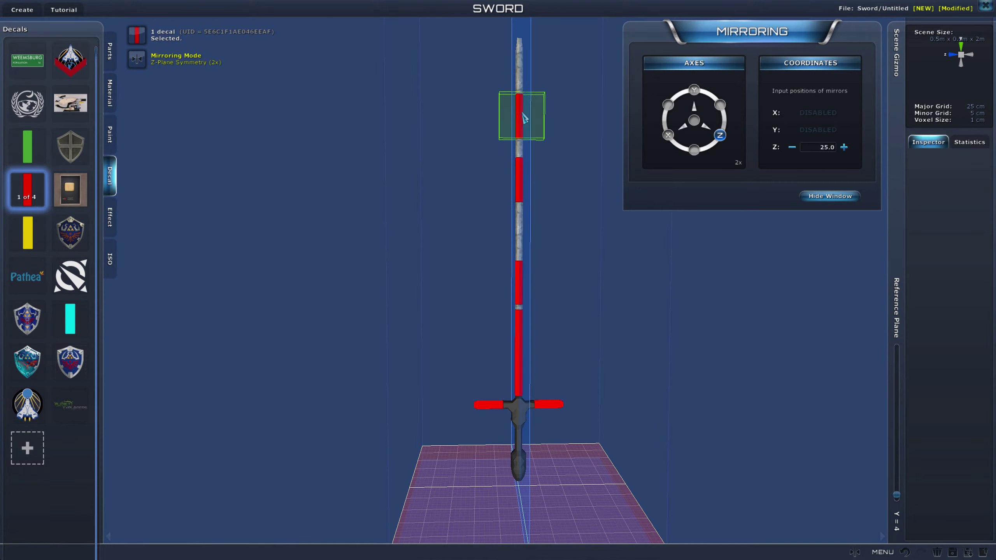
pyautogui.moveTo(476, 236); pyautogui.dragTo(534, 268, button='right')
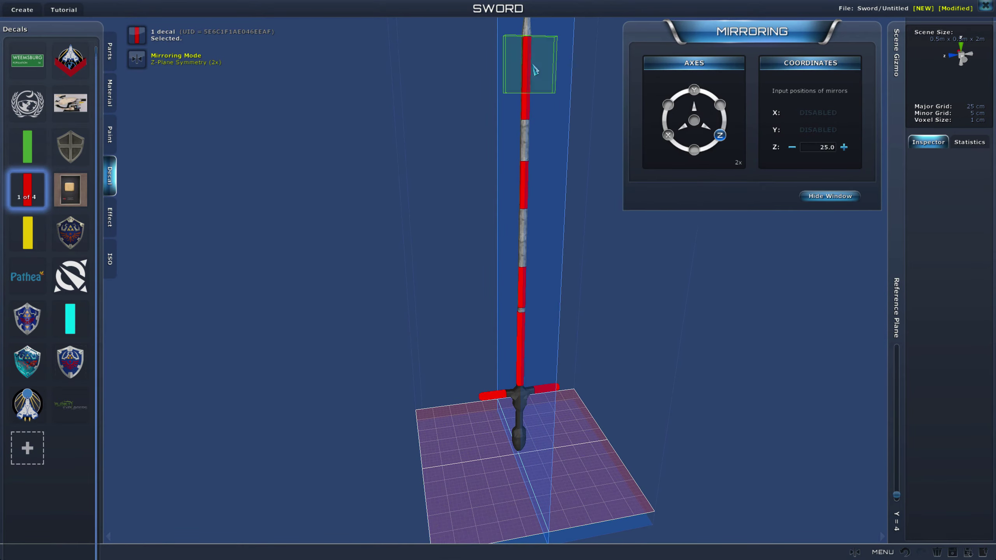
pyautogui.click(529, 42)
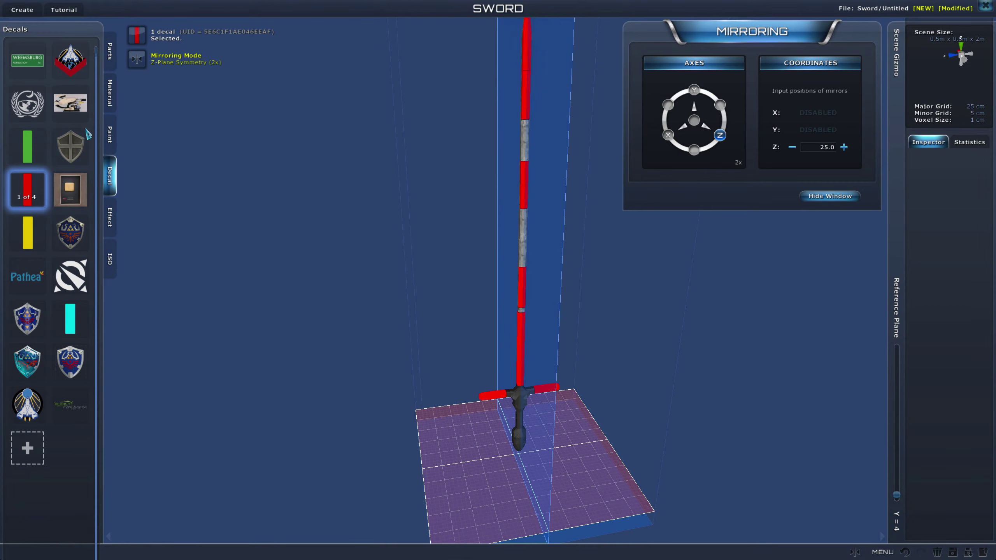
pyautogui.click(111, 137)
pyautogui.click(110, 92)
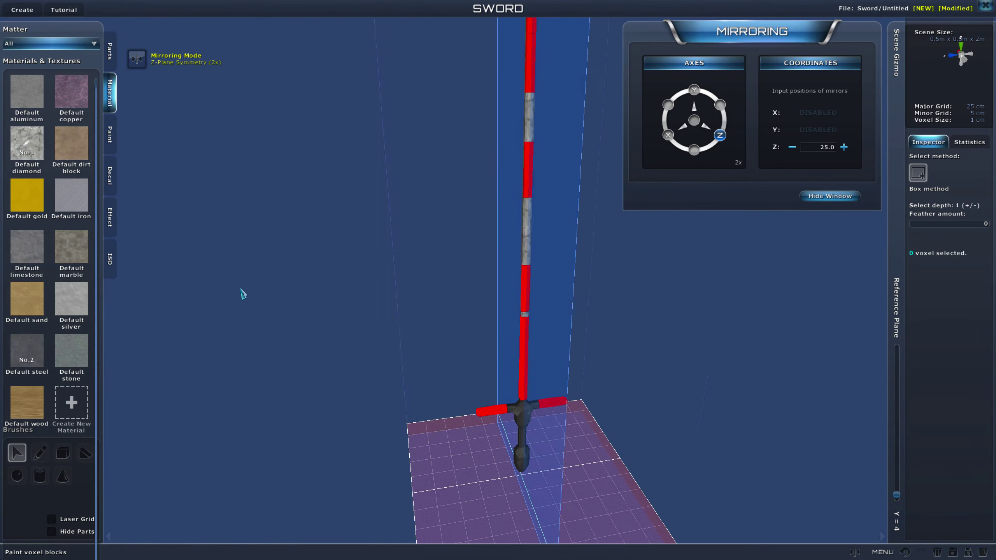
pyautogui.moveTo(378, 328); pyautogui.dragTo(510, 334, button='right')
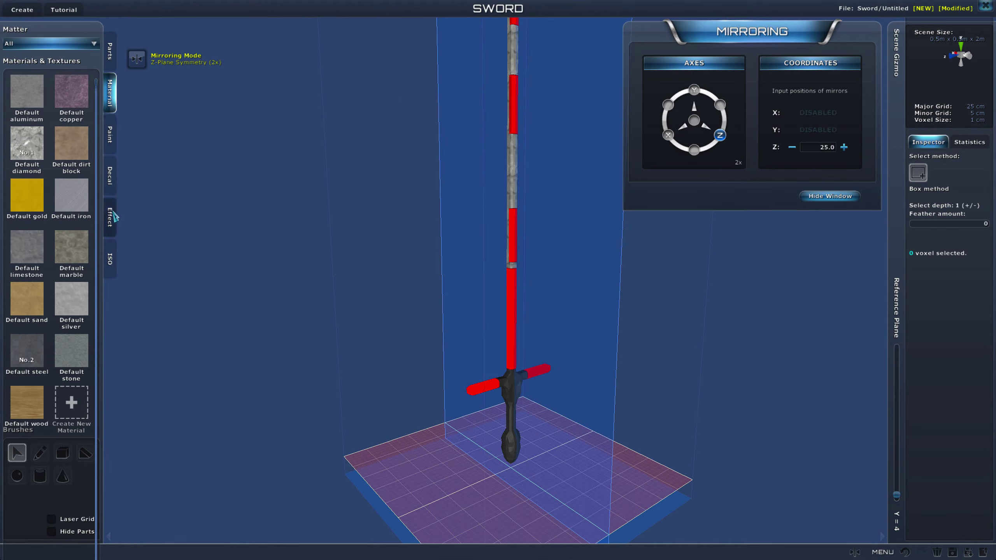
# Step: Select the second decal up the blade and enlarge it to a size of 0.2000
pyautogui.click(112, 55)
pyautogui.scroll(3, 322, 383)
pyautogui.moveTo(322, 382); pyautogui.dragTo(604, 200, button='right')
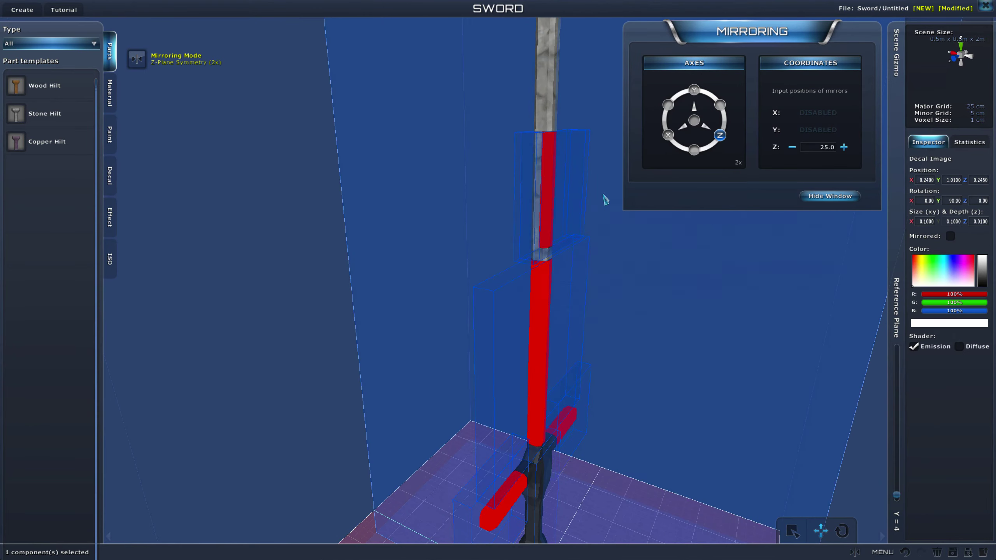
pyautogui.click(557, 215)
pyautogui.moveTo(552, 294); pyautogui.dragTo(791, 325, button='right')
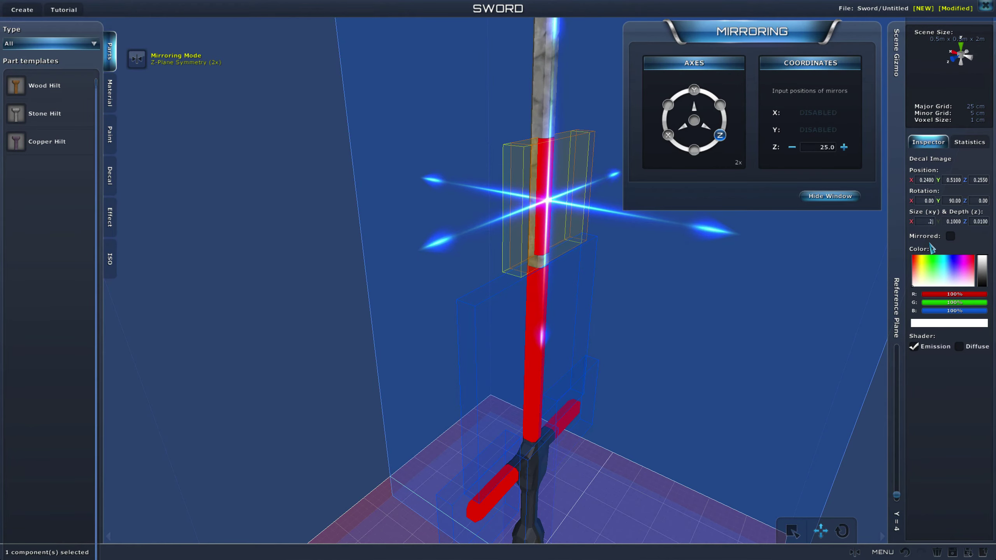
pyautogui.click(948, 361)
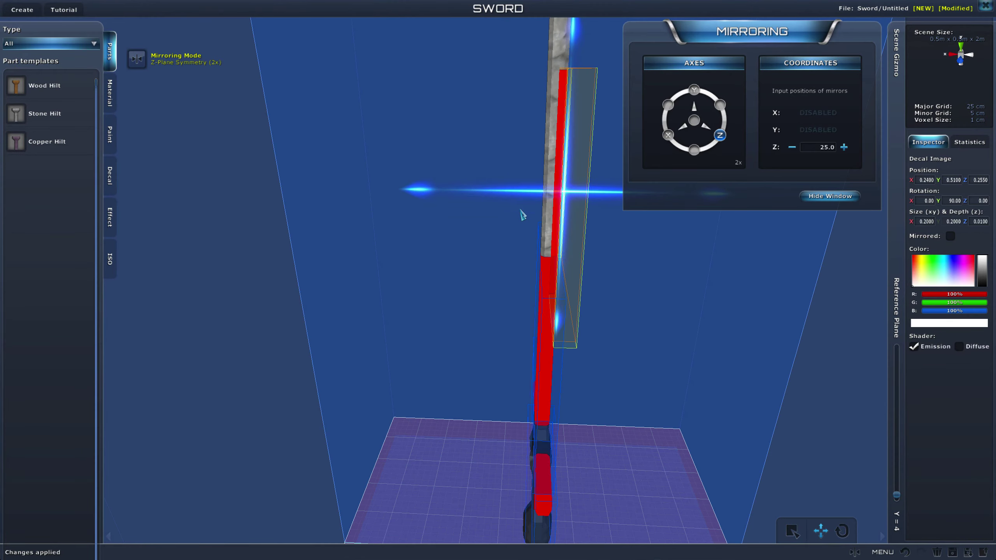
# Step: Move the second blade decal to X 0.2500 and Y 0.5450, directly above the lower decal
pyautogui.moveTo(426, 196); pyautogui.dragTo(416, 197)
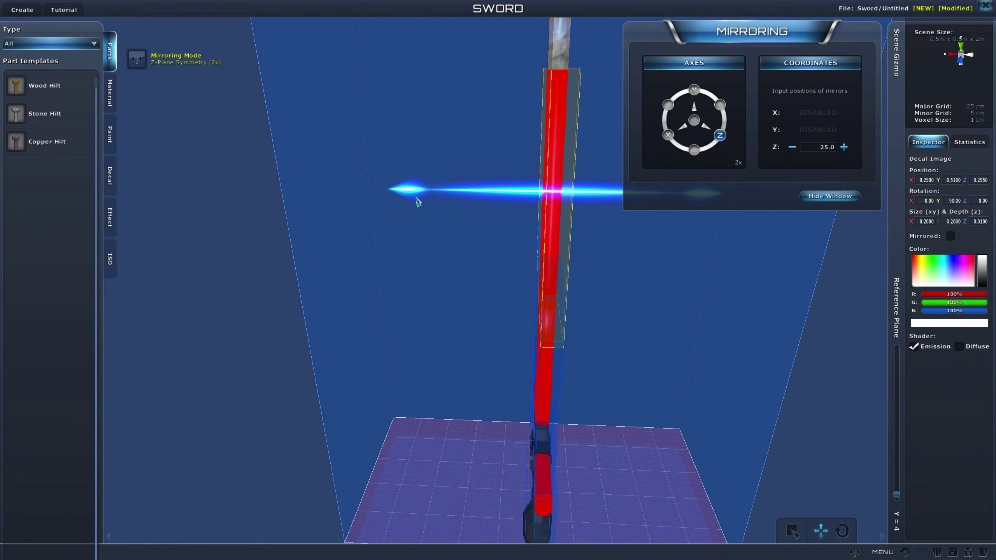
pyautogui.moveTo(684, 342); pyautogui.dragTo(558, 330, button='right')
pyautogui.scroll(-1, 558, 330)
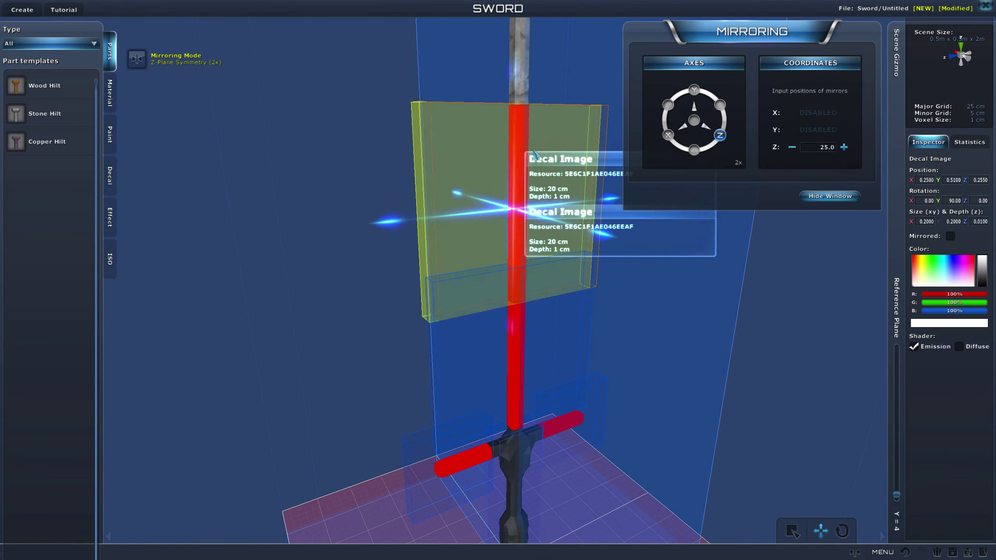
pyautogui.click(527, 148)
pyautogui.click(596, 187)
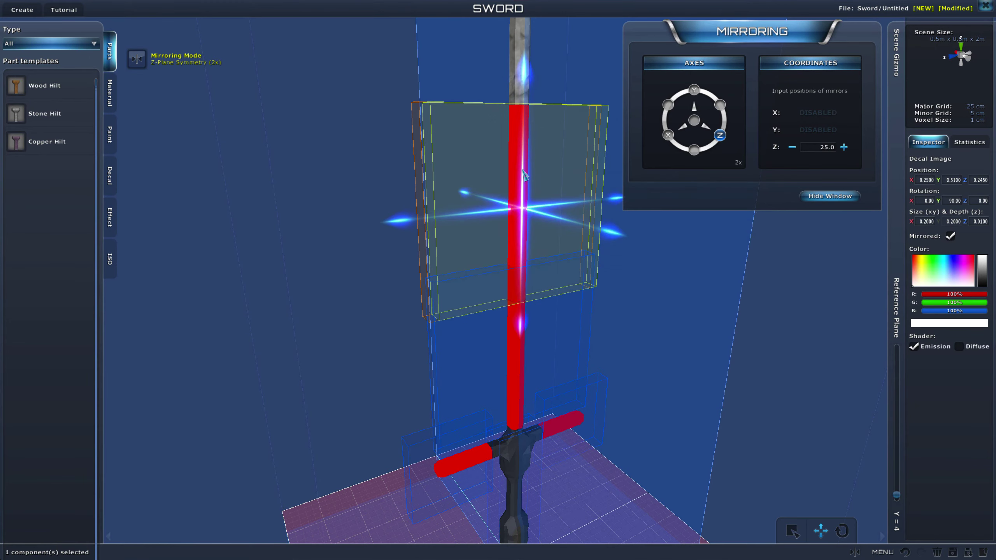
pyautogui.moveTo(522, 171); pyautogui.dragTo(527, 139)
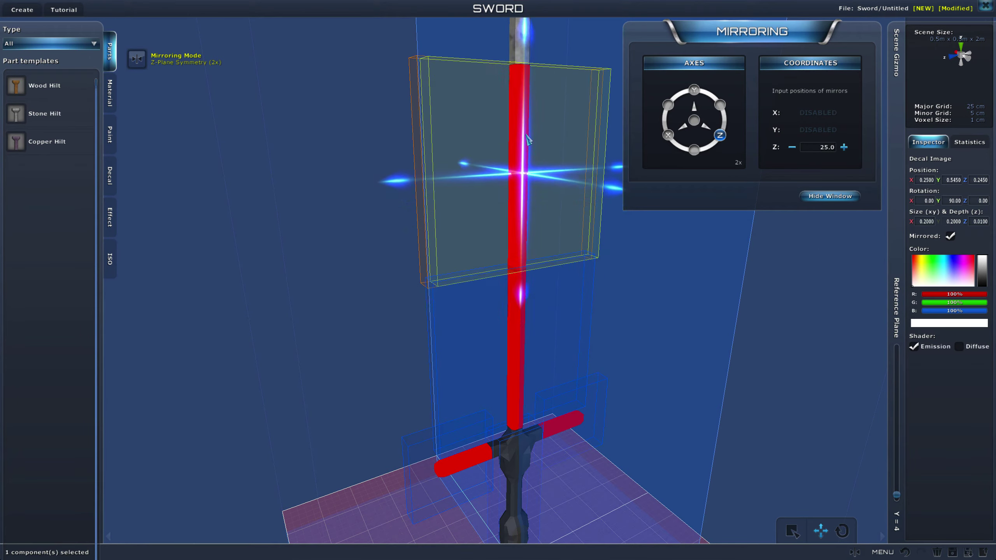
pyautogui.click(660, 305)
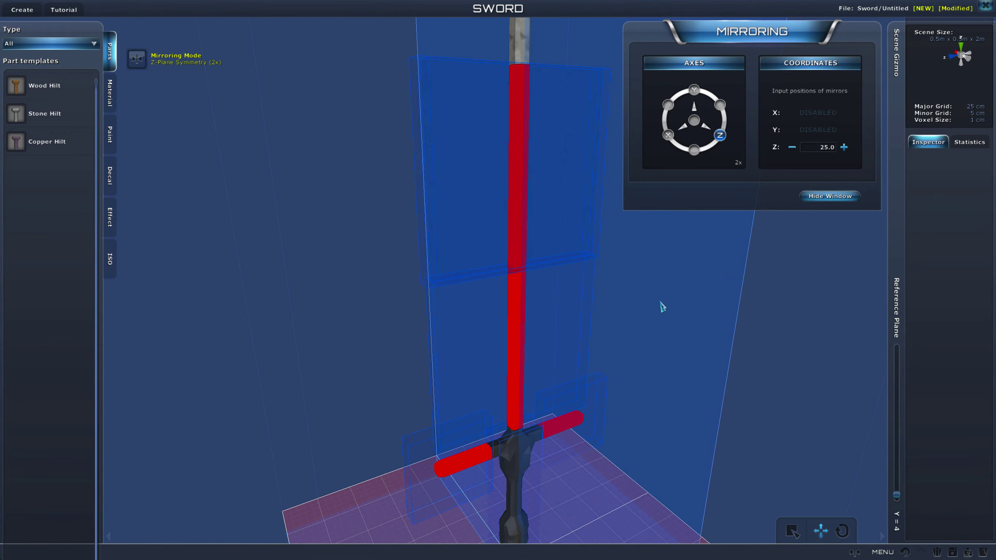
# Step: Enlarge the third decal up the blade to a size of 0.2000
pyautogui.moveTo(661, 305); pyautogui.dragTo(673, 305, button='middle')
pyautogui.scroll(-5, 666, 305)
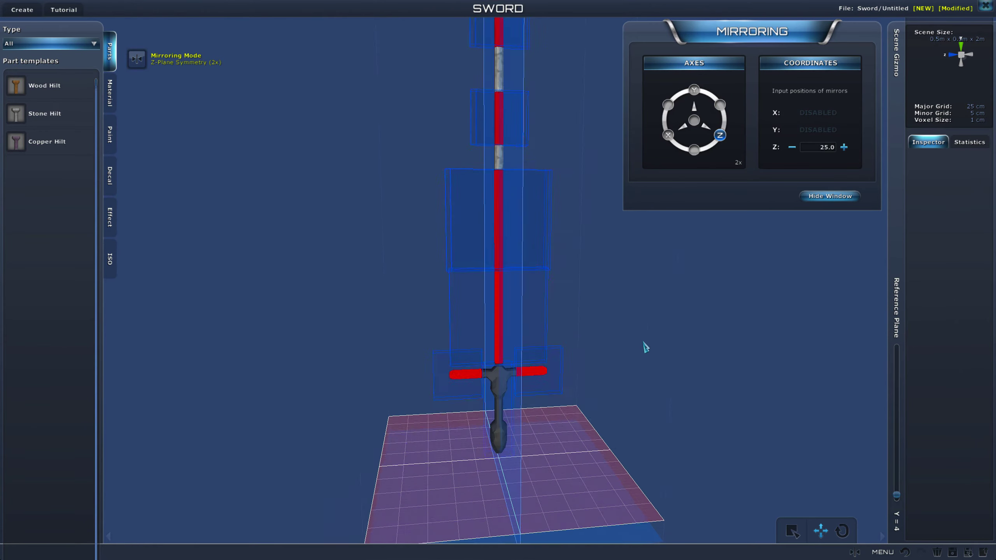
pyautogui.scroll(5, 647, 332)
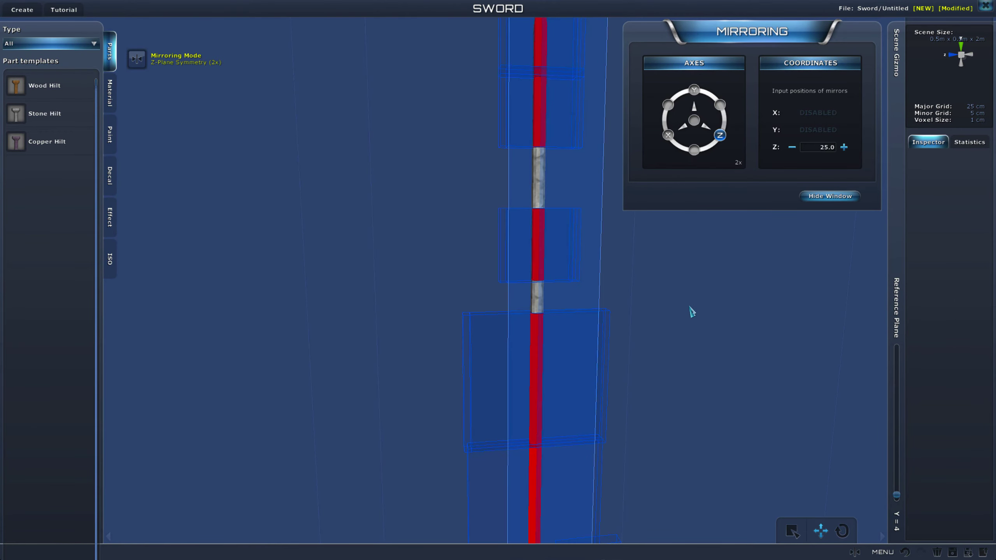
pyautogui.moveTo(687, 307); pyautogui.dragTo(675, 307, button='middle')
pyautogui.click(562, 272)
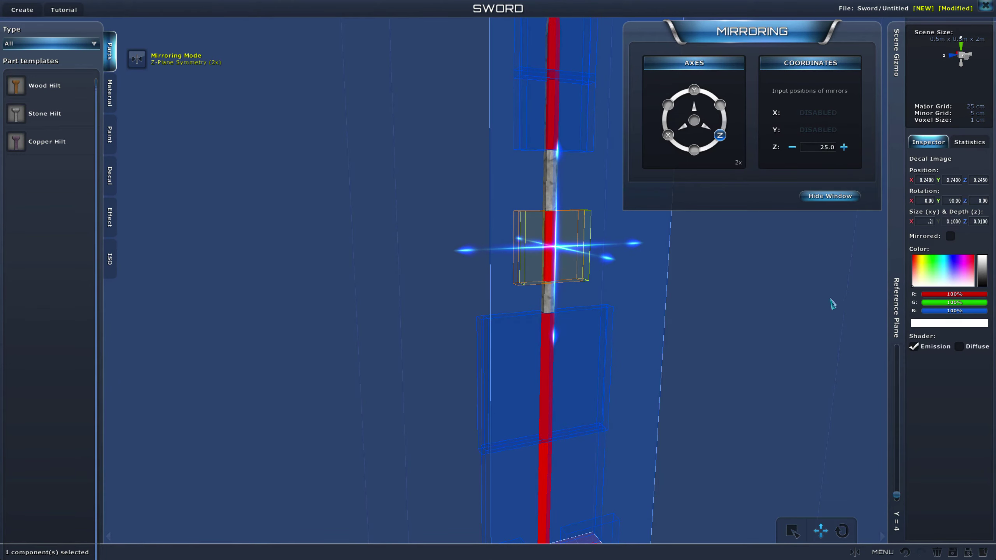
pyautogui.click(949, 361)
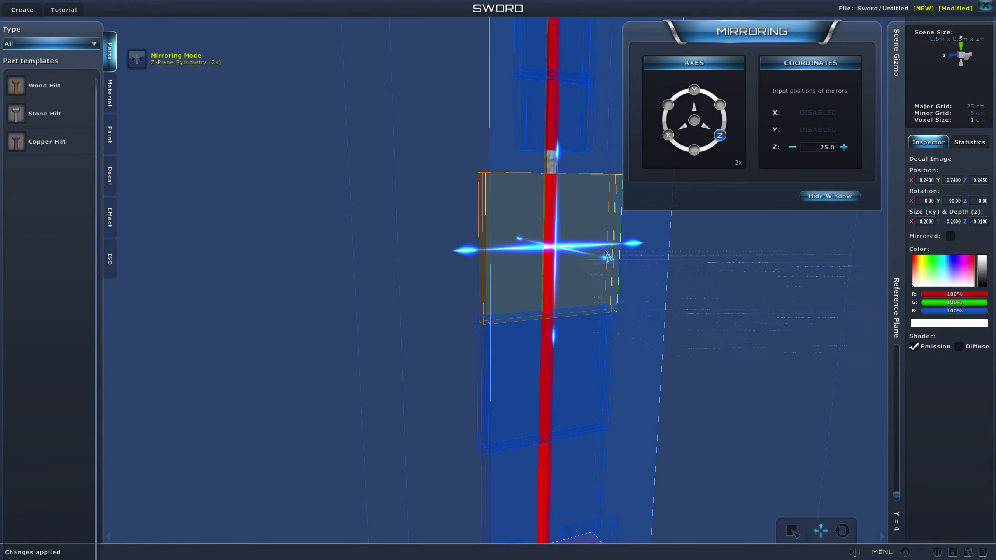
# Step: Shift the third blade decal along X so that it is centred on the blade, and deselect it
pyautogui.moveTo(872, 303)
pyautogui.mouseDown(button='middle')
pyautogui.moveTo(851, 305)
pyautogui.moveTo(890, 304)
pyautogui.mouseUp(button='middle')
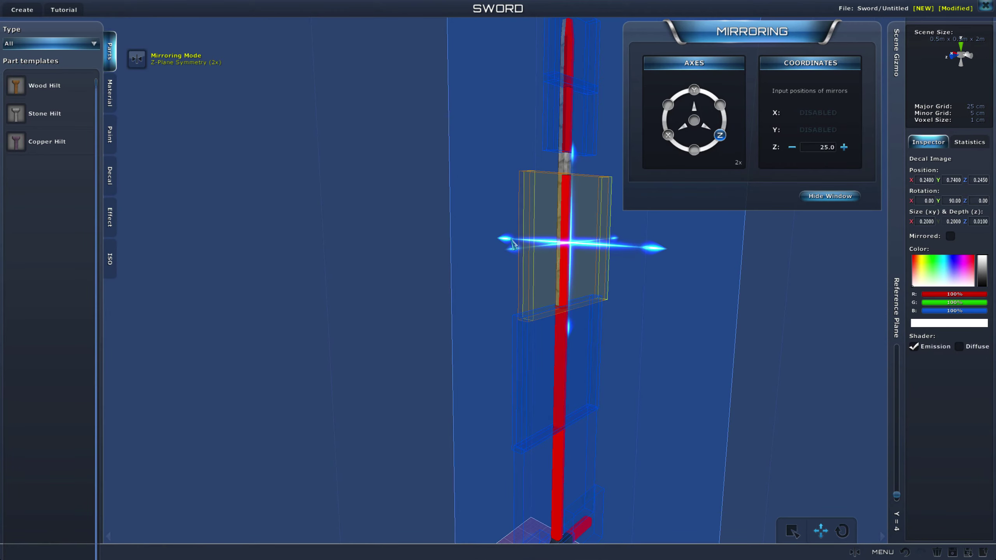
pyautogui.moveTo(512, 240); pyautogui.dragTo(502, 239)
pyautogui.moveTo(627, 302); pyautogui.dragTo(625, 327, button='middle')
pyautogui.click(710, 269)
# Step: Enlarge the decal just below the blade tip to 0.2000, using its unmirrored copy
pyautogui.moveTo(710, 307); pyautogui.dragTo(684, 314, button='middle')
pyautogui.click(564, 249)
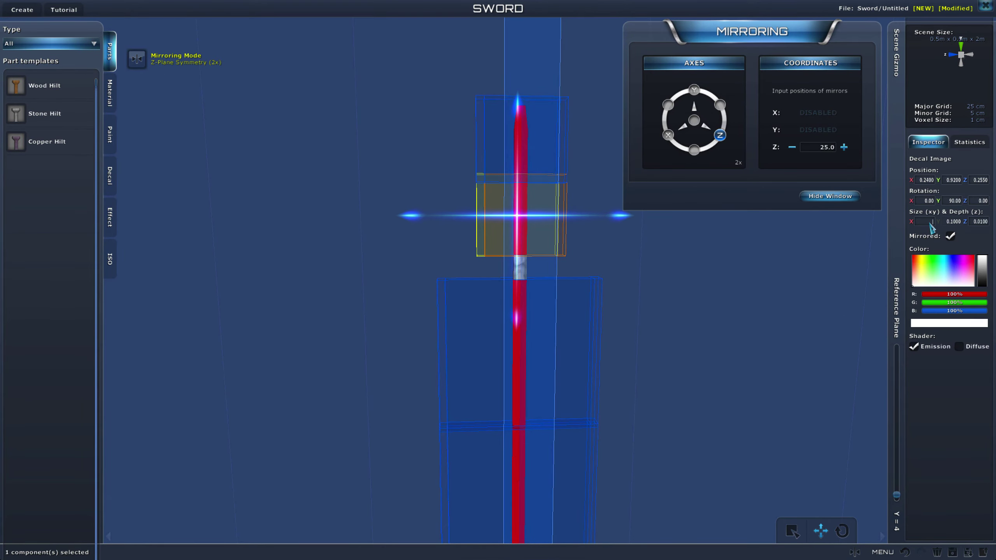
pyautogui.click(717, 380)
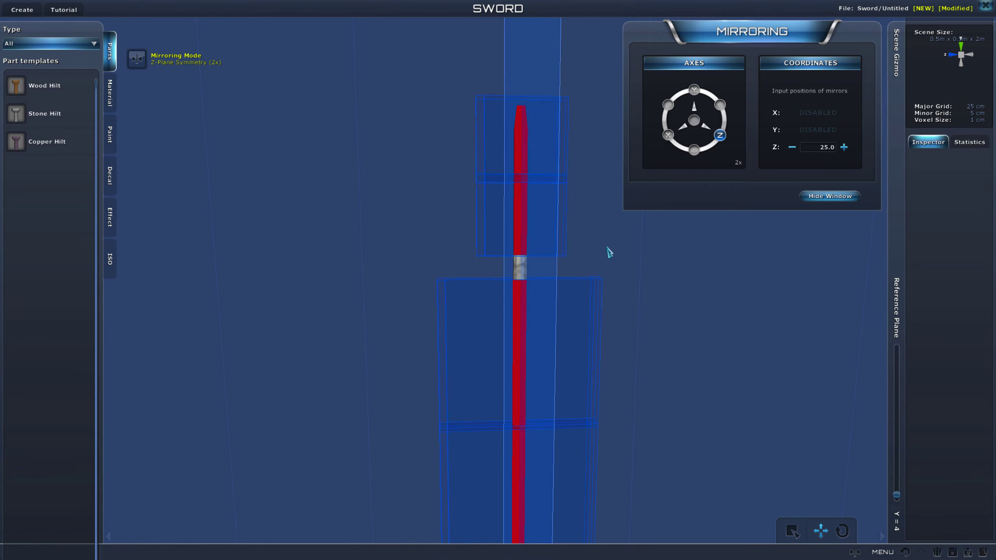
pyautogui.click(542, 233)
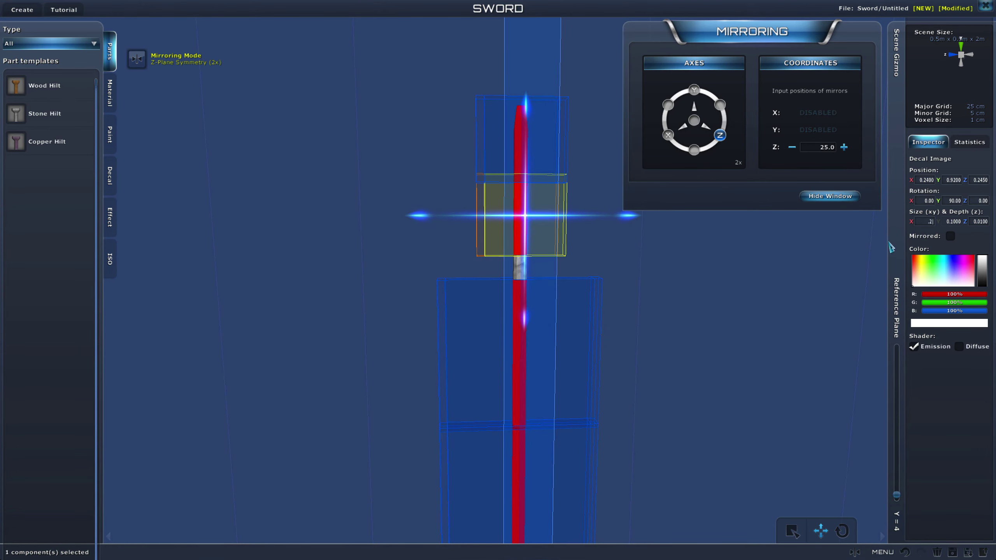
pyautogui.click(949, 362)
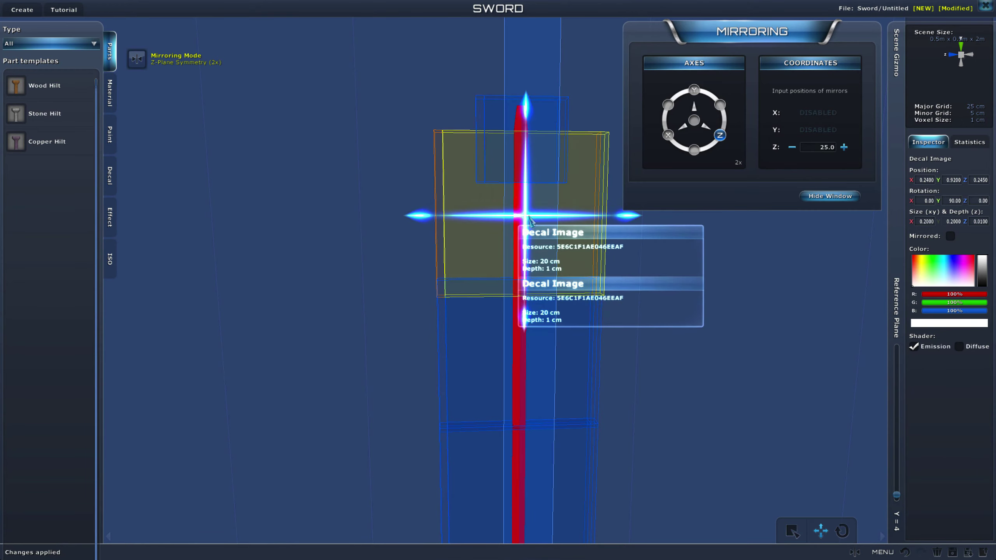
# Step: Move the enlarged upper blade decal to X 0.2500, Y 0.9250 and Z 0.2500
pyautogui.moveTo(614, 318); pyautogui.dragTo(627, 325, button='right')
pyautogui.moveTo(433, 219); pyautogui.dragTo(429, 223)
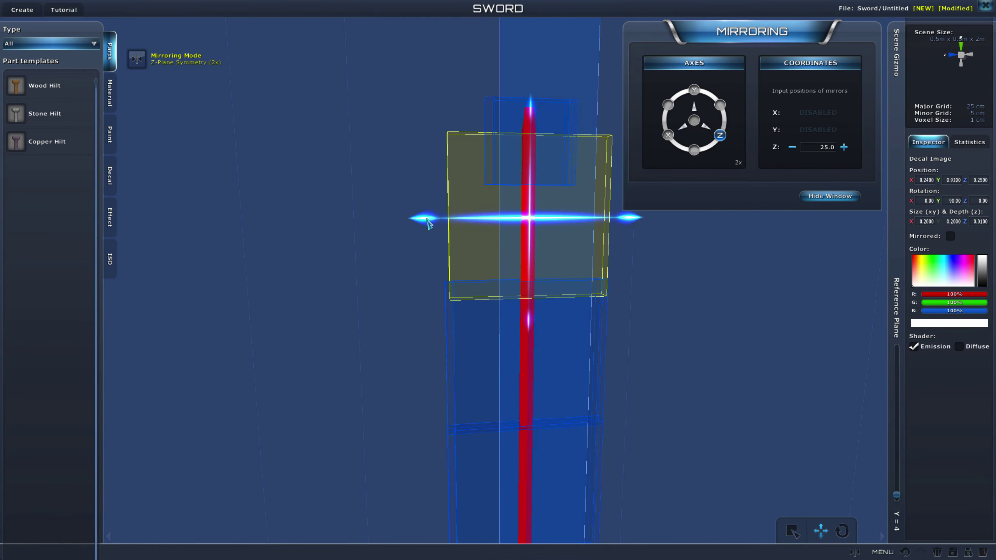
pyautogui.moveTo(429, 222); pyautogui.dragTo(664, 262, button='right')
pyautogui.moveTo(507, 217); pyautogui.dragTo(497, 215)
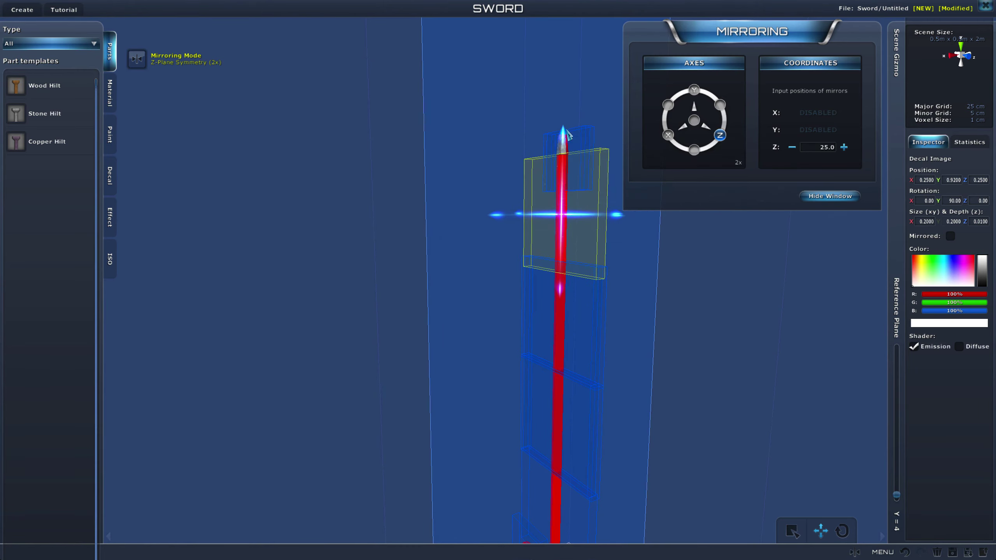
pyautogui.moveTo(564, 131)
pyautogui.mouseDown()
pyautogui.moveTo(564, 109)
pyautogui.moveTo(564, 127)
pyautogui.mouseUp()
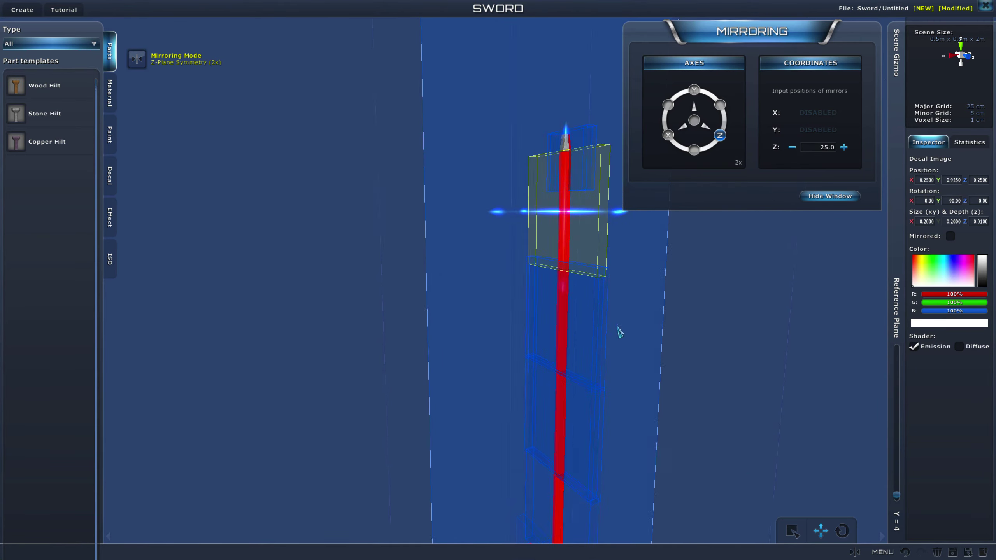
# Step: Centre the tip decal at X 0.2500 and Z 0.2500 and adjust its height to cover the blade tip
pyautogui.moveTo(617, 332); pyautogui.dragTo(538, 222, button='right')
pyautogui.click(548, 155)
pyautogui.moveTo(562, 63); pyautogui.dragTo(562, 50)
pyautogui.moveTo(479, 105); pyautogui.dragTo(502, 143, button='right')
pyautogui.moveTo(511, 149); pyautogui.dragTo(505, 147)
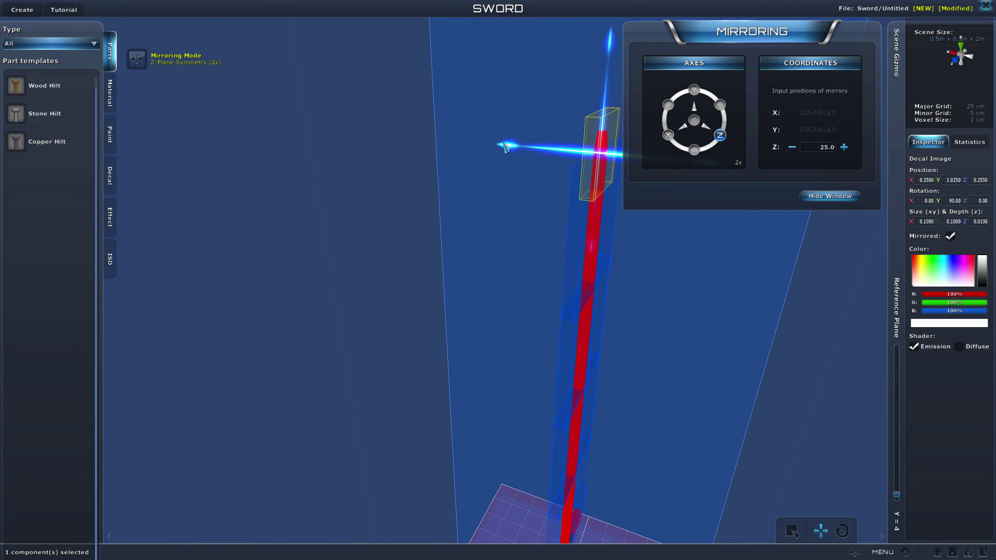
pyautogui.moveTo(730, 289); pyautogui.dragTo(606, 267, button='right')
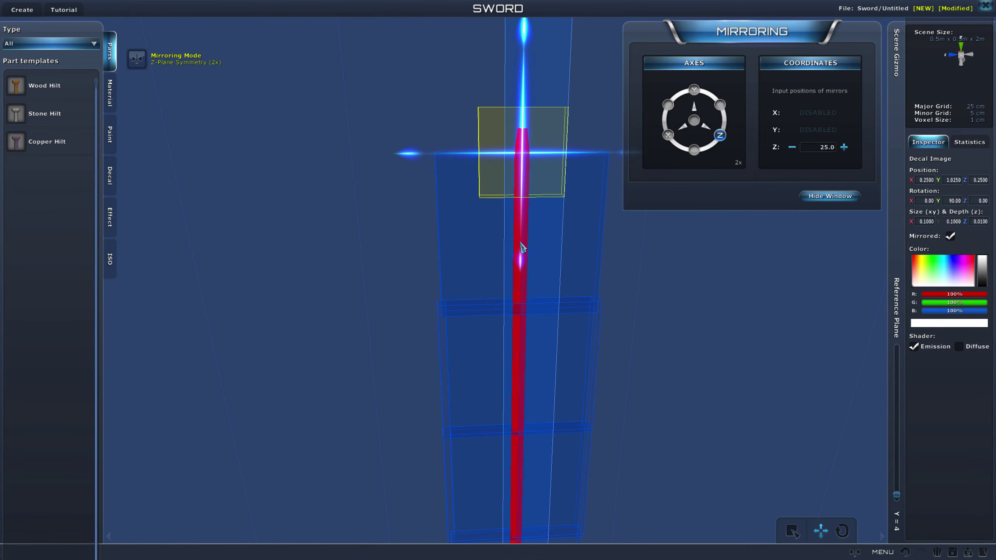
pyautogui.moveTo(522, 248); pyautogui.dragTo(521, 263)
pyautogui.click(344, 227)
# Step: Switch to painting mode and examine the decal coverage on the blade and crossguard from several angles
pyautogui.moveTo(345, 226); pyautogui.dragTo(627, 433, button='right')
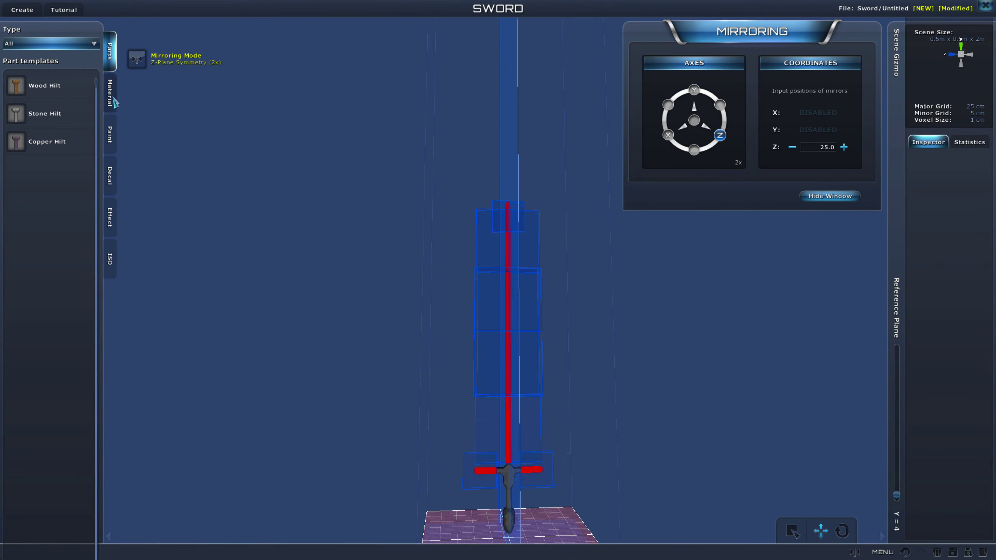
pyautogui.click(110, 136)
pyautogui.moveTo(342, 357); pyautogui.dragTo(561, 316, button='right')
pyautogui.moveTo(582, 317); pyautogui.dragTo(370, 338, button='right')
pyautogui.scroll(3, 350, 327)
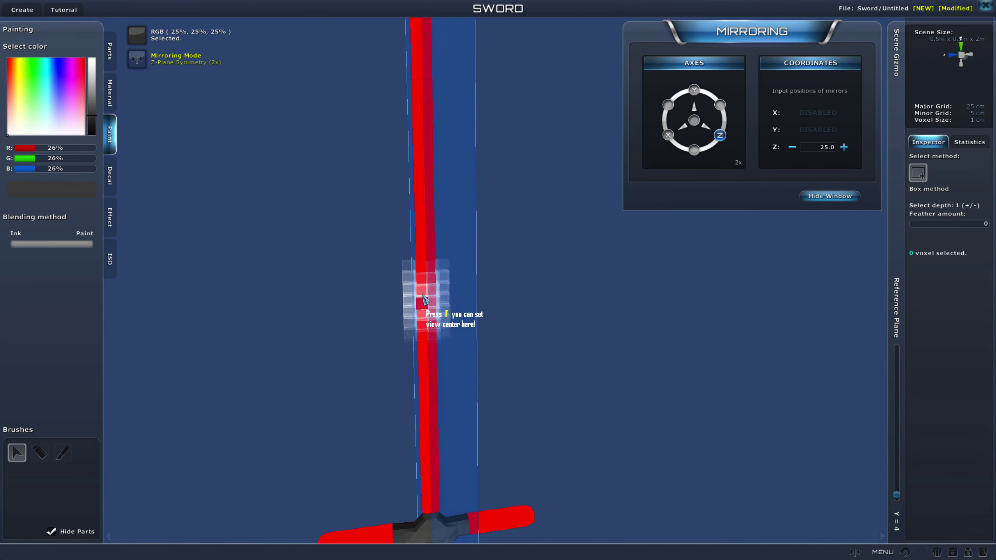
pyautogui.click(421, 293)
pyautogui.click(108, 60)
pyautogui.click(109, 103)
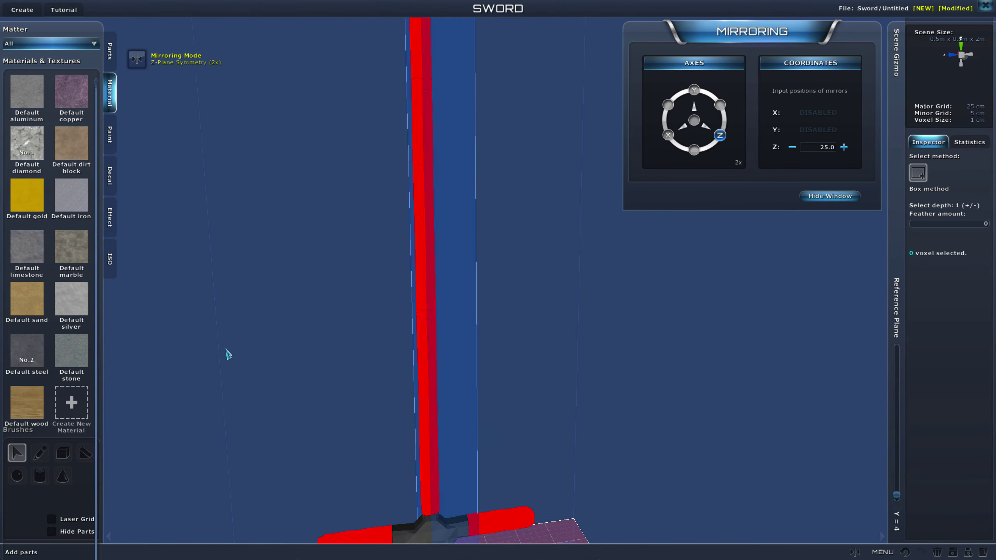
pyautogui.moveTo(225, 350); pyautogui.dragTo(246, 342, button='right')
pyautogui.click(400, 282)
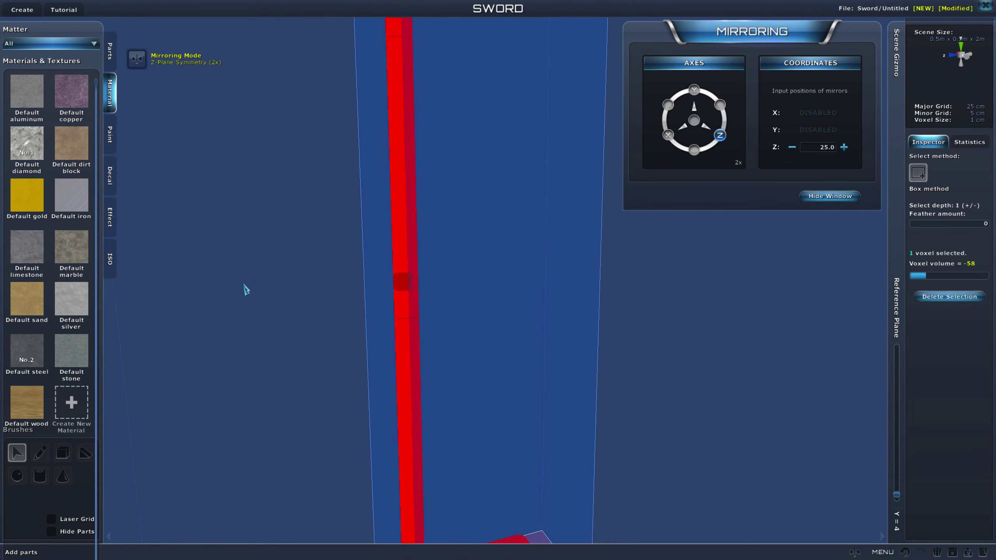
# Step: Select the unmirrored mid-blade decal in parts mode and adjust its height against the decal below it
pyautogui.click(108, 56)
pyautogui.click(313, 330)
pyautogui.moveTo(312, 331); pyautogui.dragTo(382, 312, button='right')
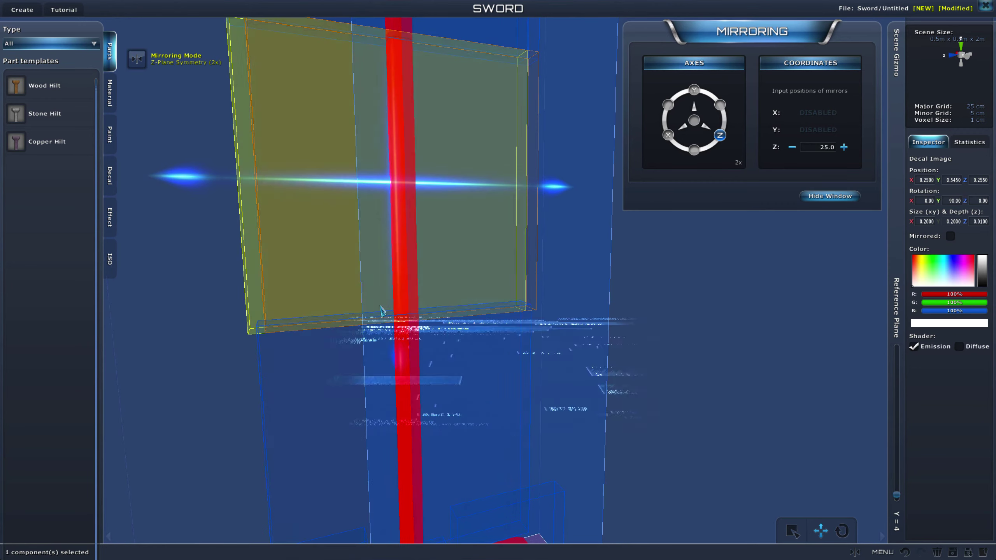
pyautogui.click(412, 372)
pyautogui.click(584, 408)
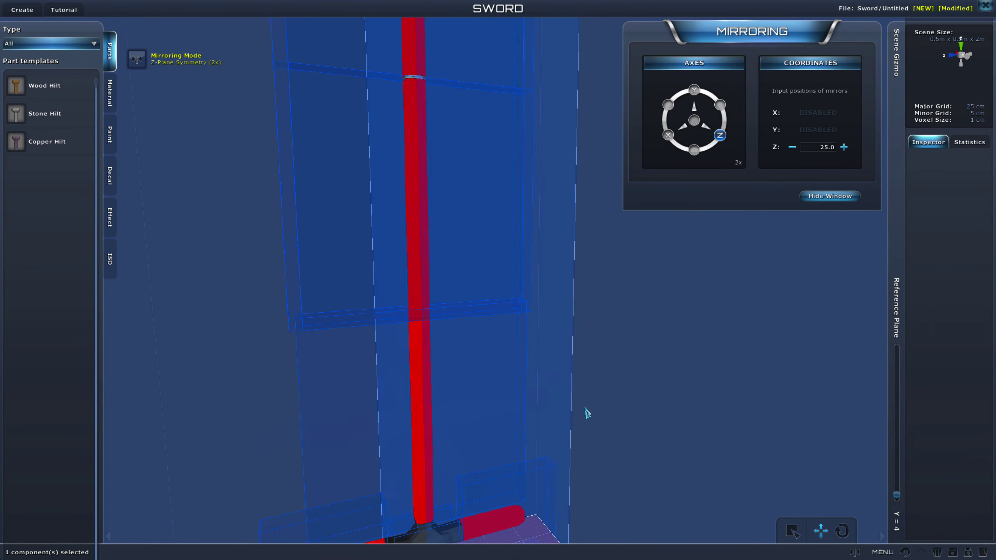
# Step: Raise the mirrored mid-blade decal slightly to close the gap at its upper edge, and deselect it
pyautogui.moveTo(558, 423); pyautogui.dragTo(576, 486, button='right')
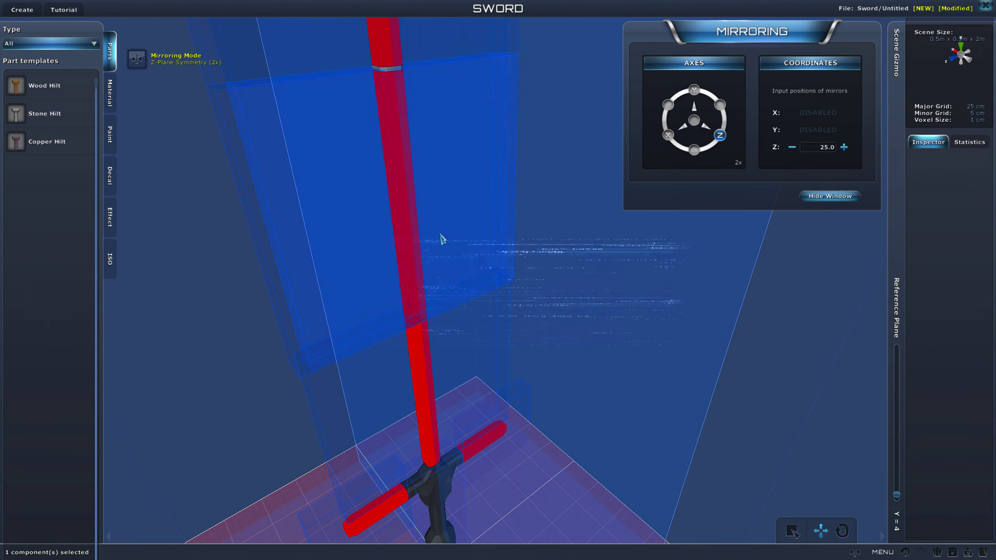
pyautogui.click(420, 225)
pyautogui.scroll(-2, 426, 172)
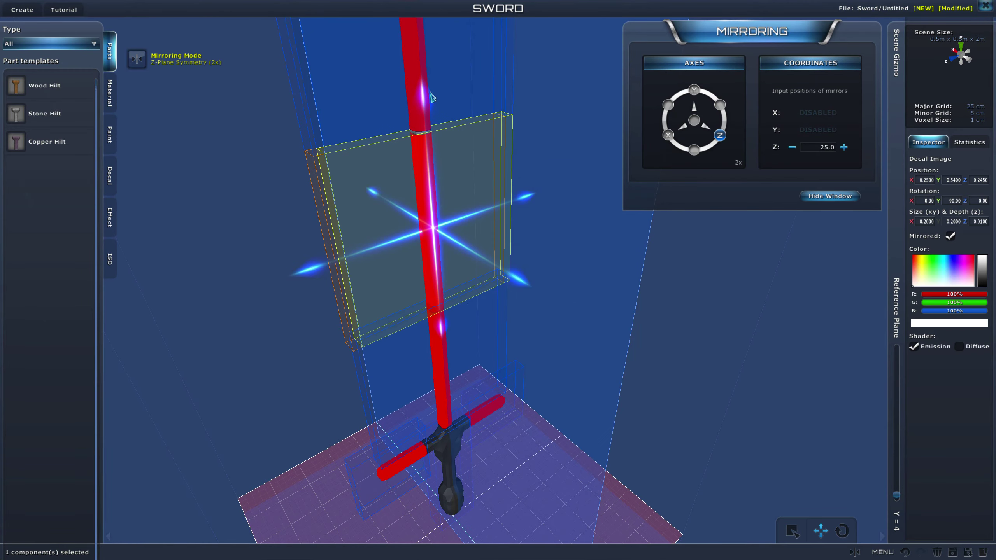
pyautogui.moveTo(428, 93); pyautogui.dragTo(427, 88)
pyautogui.click(582, 376)
# Step: Turn off Z-plane mirroring, hide the mirroring settings and switch to painting mode with the whole sword in view
pyautogui.scroll(-4, 580, 378)
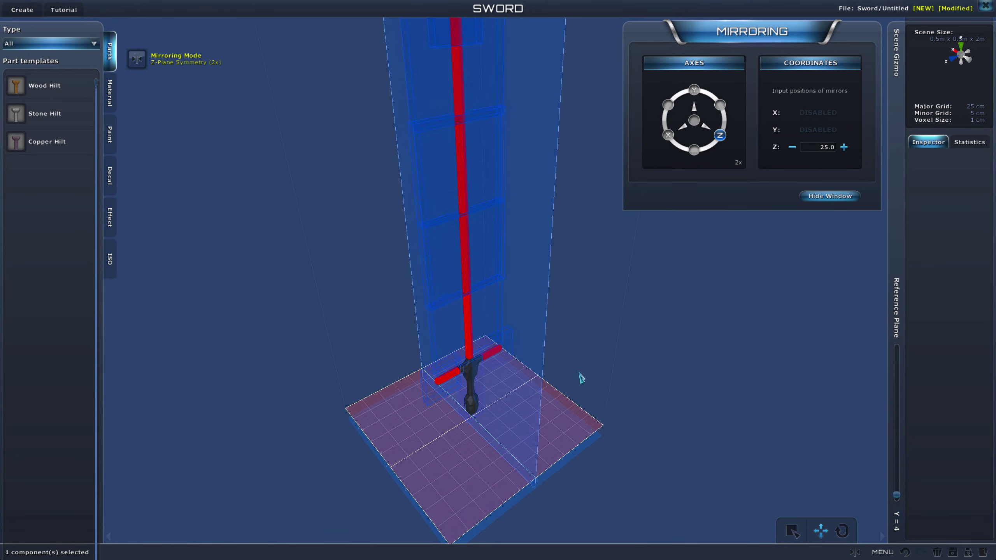
pyautogui.moveTo(580, 377); pyautogui.dragTo(483, 330, button='right')
pyautogui.moveTo(484, 332); pyautogui.dragTo(586, 333, button='middle')
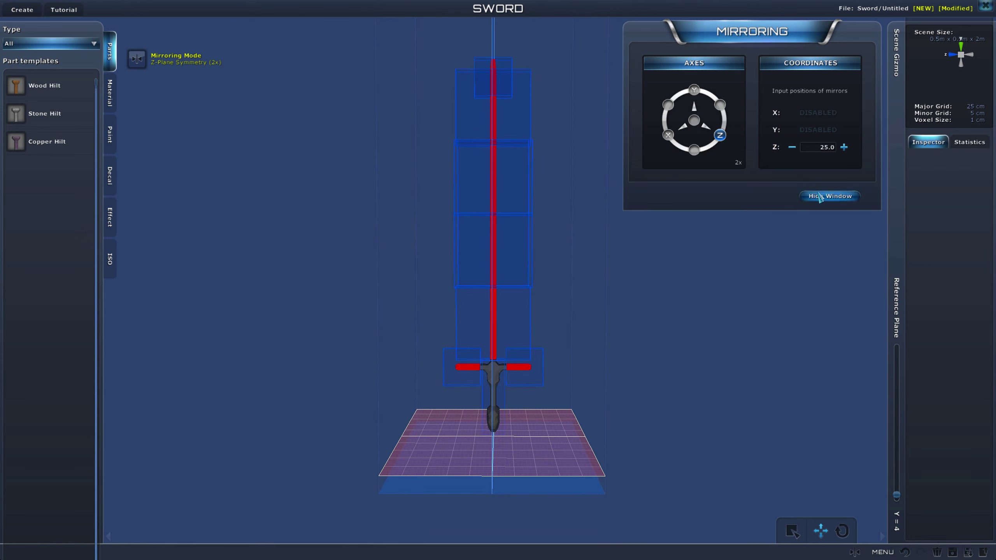
pyautogui.click(721, 138)
pyautogui.click(804, 192)
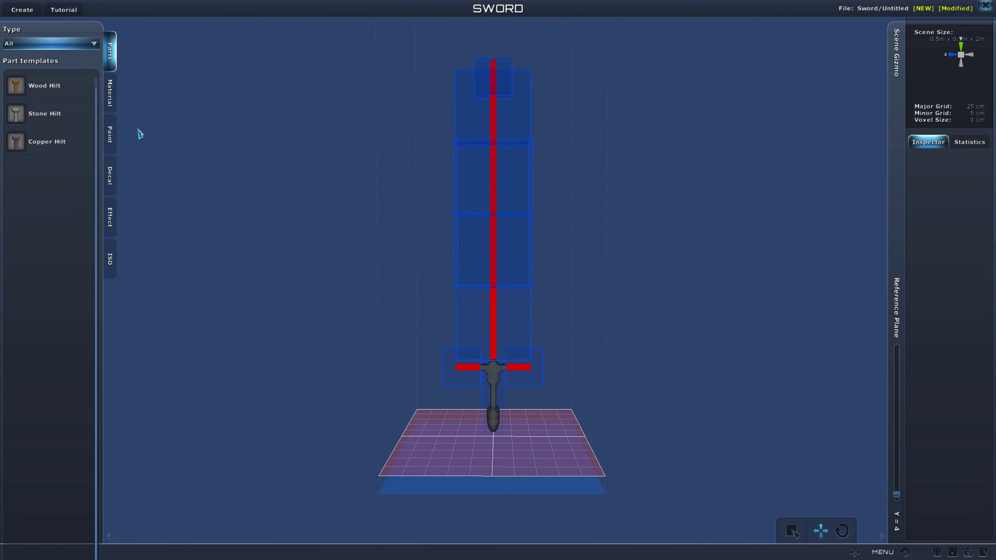
pyautogui.click(112, 146)
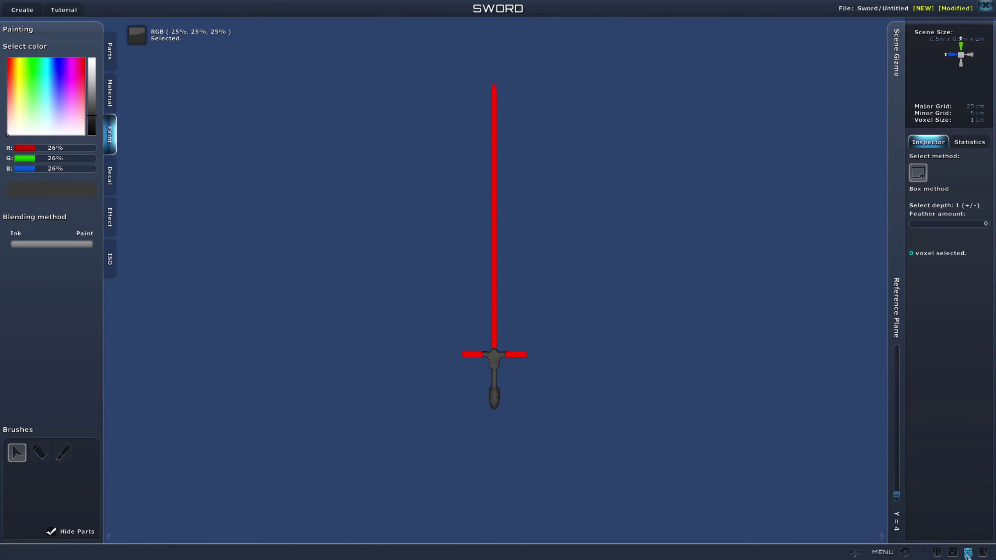
# Step: Save the sword as NewSaber with a captured icon of the angled sword on a 26% grey background
pyautogui.click(952, 553)
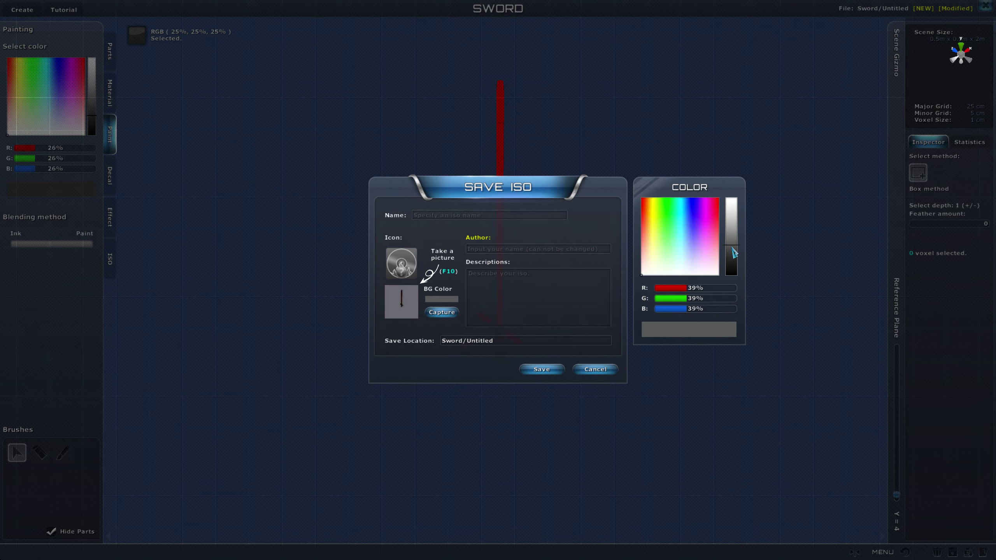
pyautogui.moveTo(733, 247); pyautogui.dragTo(734, 255)
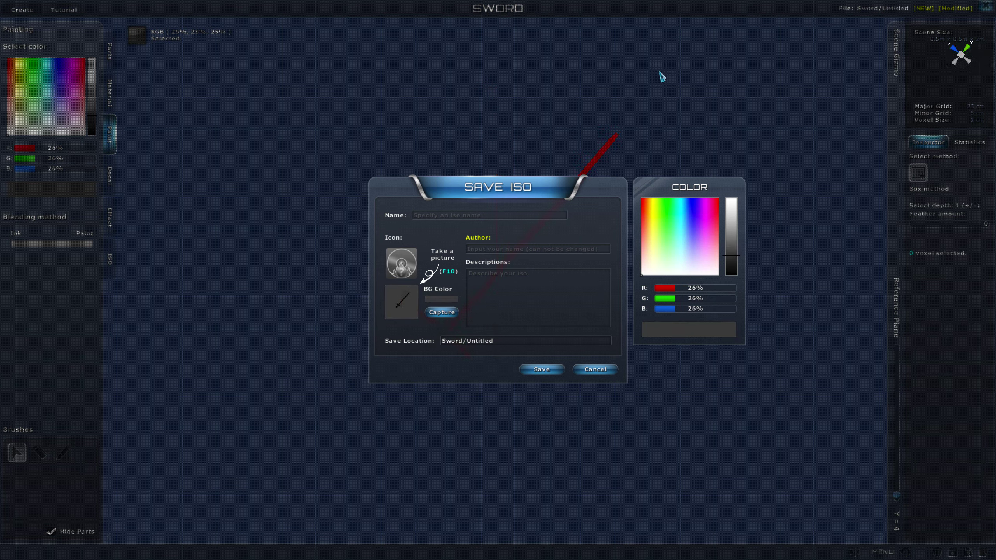
pyautogui.scroll(1, 582, 224)
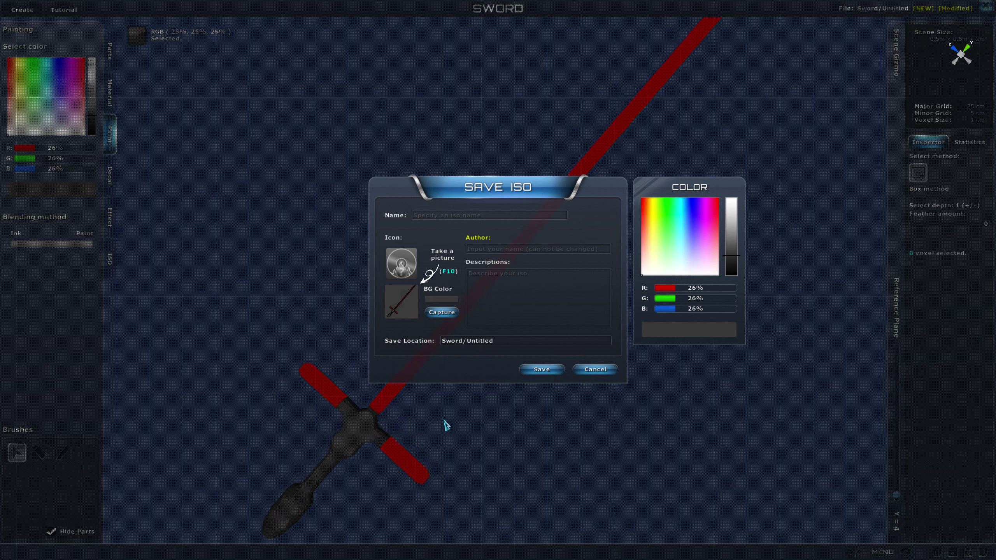
pyautogui.moveTo(444, 438); pyautogui.dragTo(493, 382, button='middle')
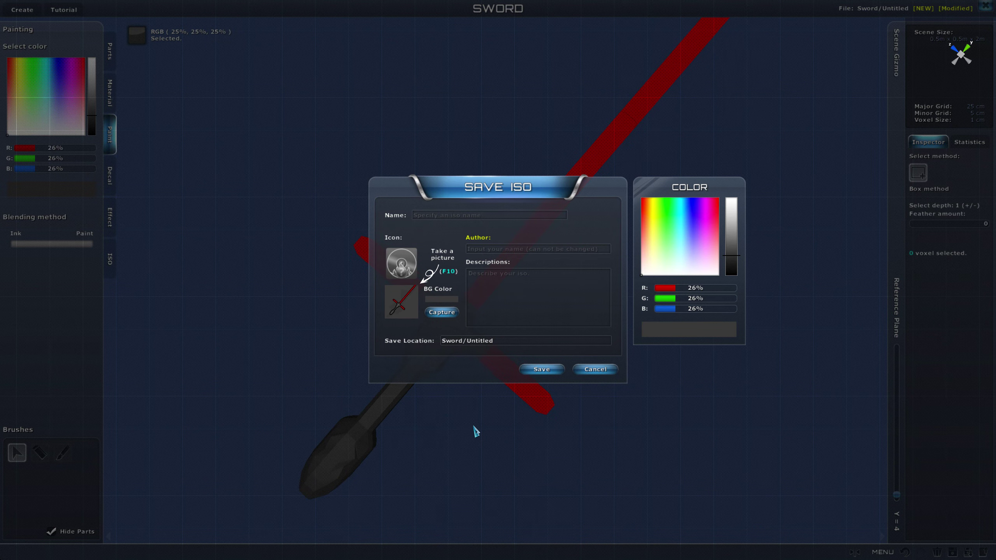
pyautogui.click(443, 312)
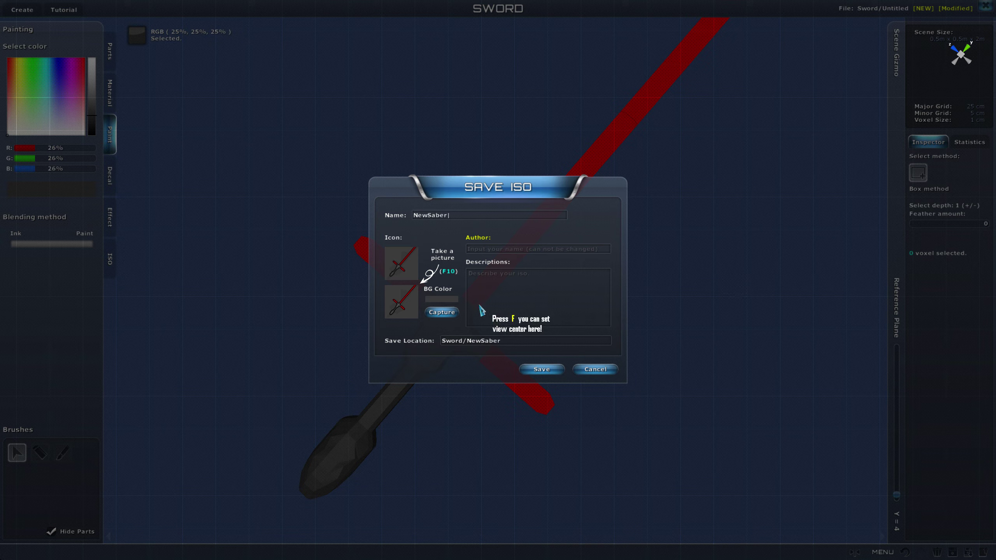
pyautogui.click(559, 374)
# Step: Return to the game world and examine the character's equipped sword and shield from several angles
pyautogui.click(498, 299)
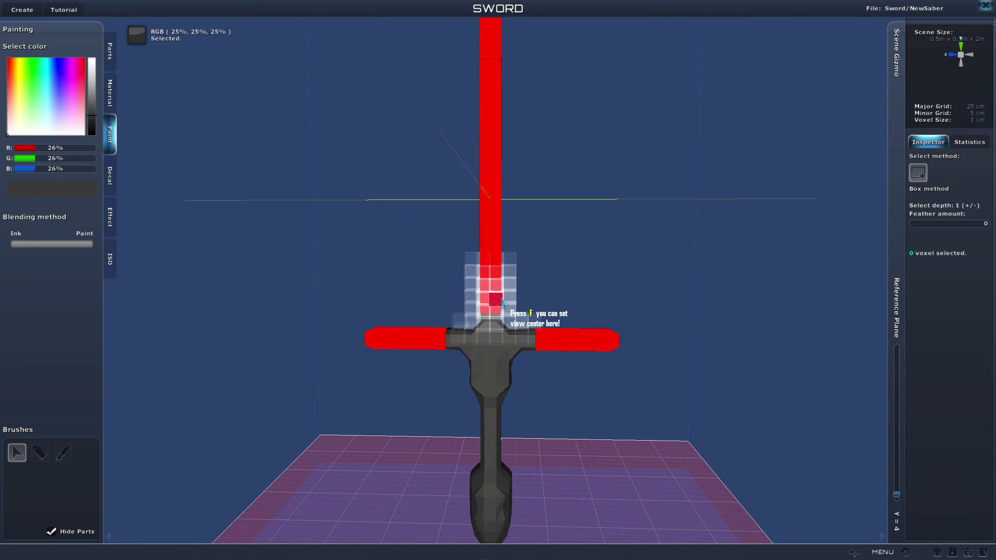
pyautogui.moveTo(665, 269); pyautogui.dragTo(622, 203, button='right')
pyautogui.scroll(-3, 680, 274)
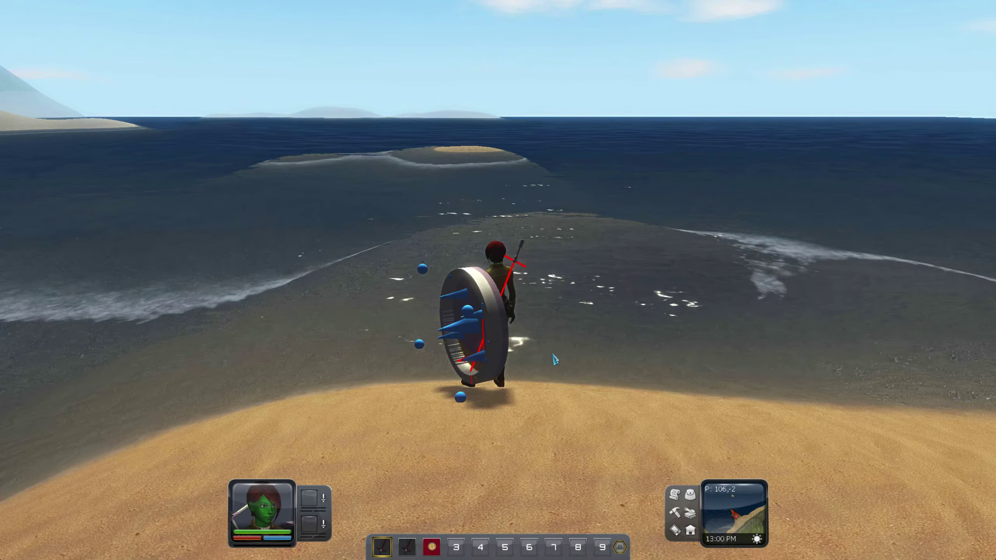
pyautogui.moveTo(555, 359); pyautogui.dragTo(590, 312, button='right')
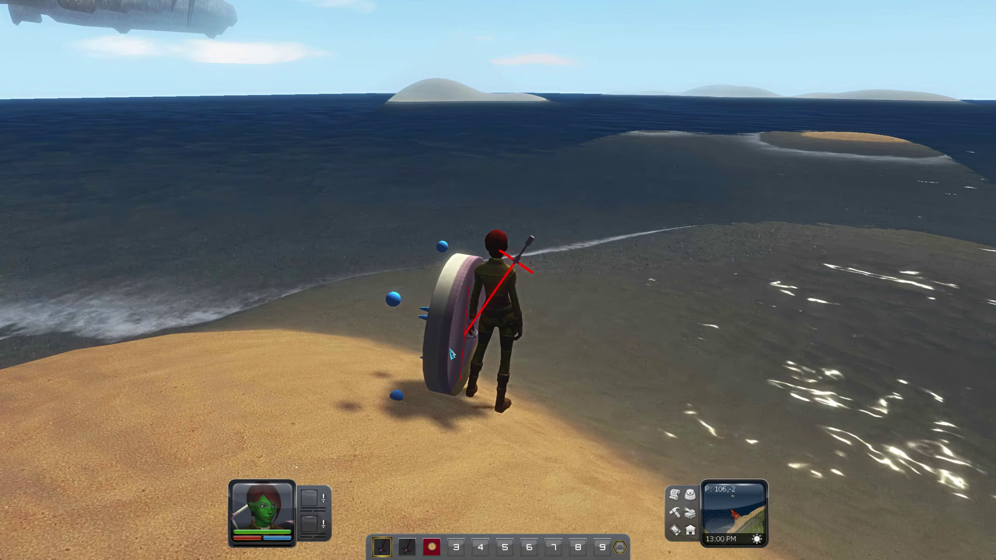
pyautogui.press('s')
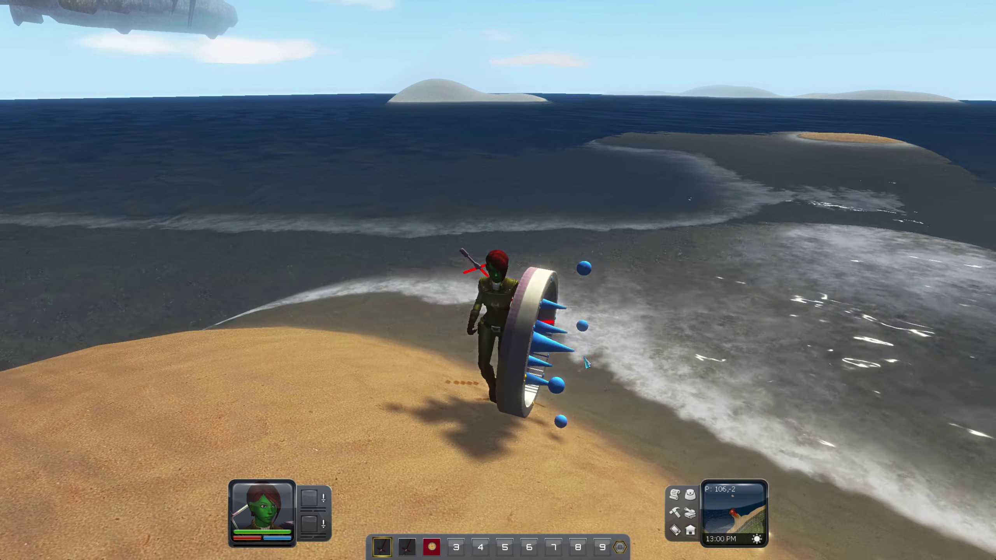
pyautogui.press('space')
pyautogui.press('w')
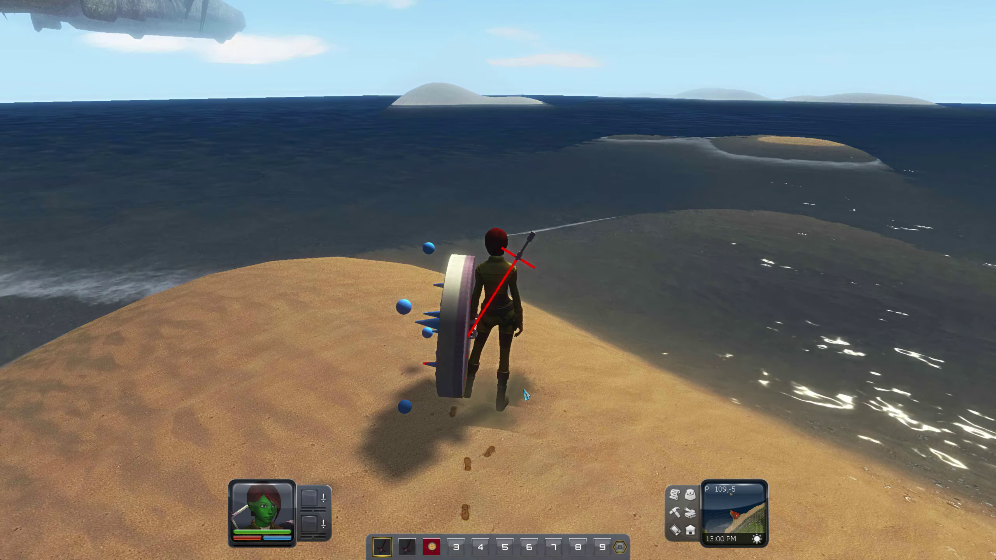
pyautogui.moveTo(585, 375); pyautogui.dragTo(395, 340, button='right')
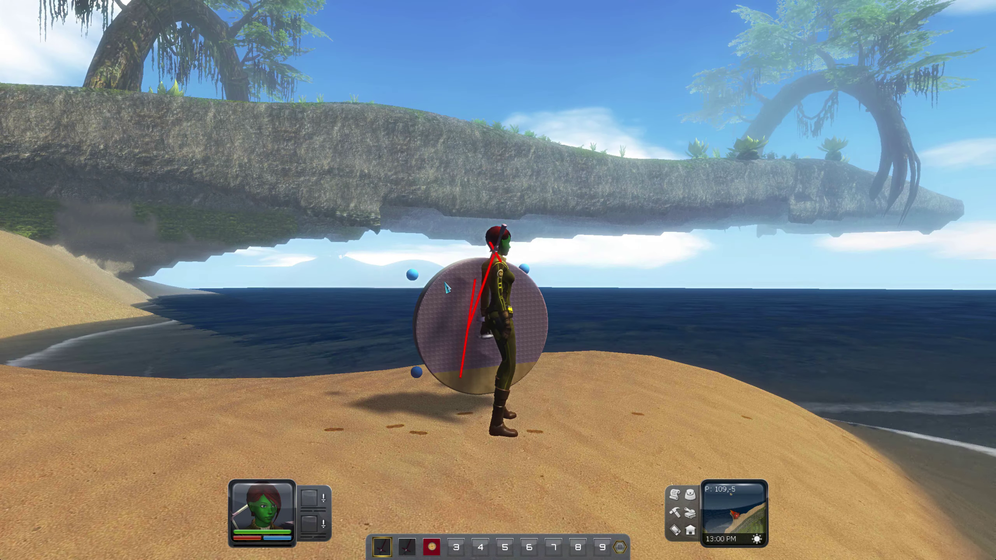
pyautogui.moveTo(581, 391); pyautogui.dragTo(503, 491, button='right')
# Step: Open the inventory's equipment section and go to page 5
pyautogui.click(690, 500)
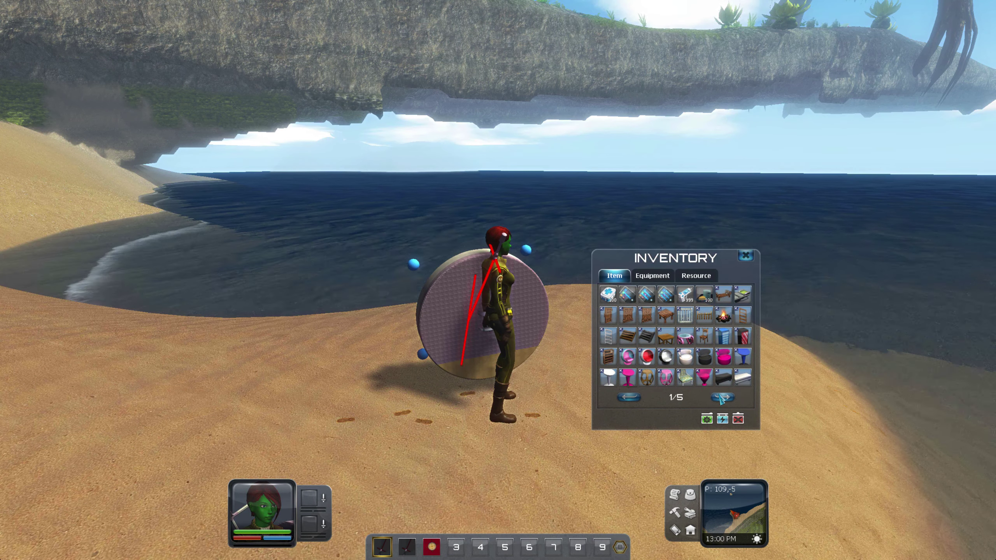
pyautogui.click(652, 276)
pyautogui.click(722, 398)
pyautogui.click(723, 398)
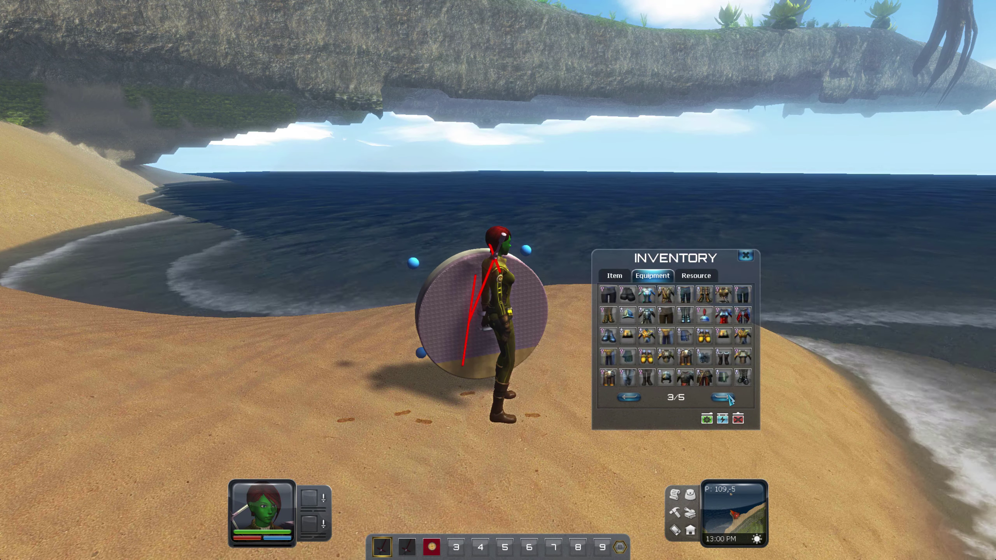
pyautogui.click(723, 398)
pyautogui.click(726, 397)
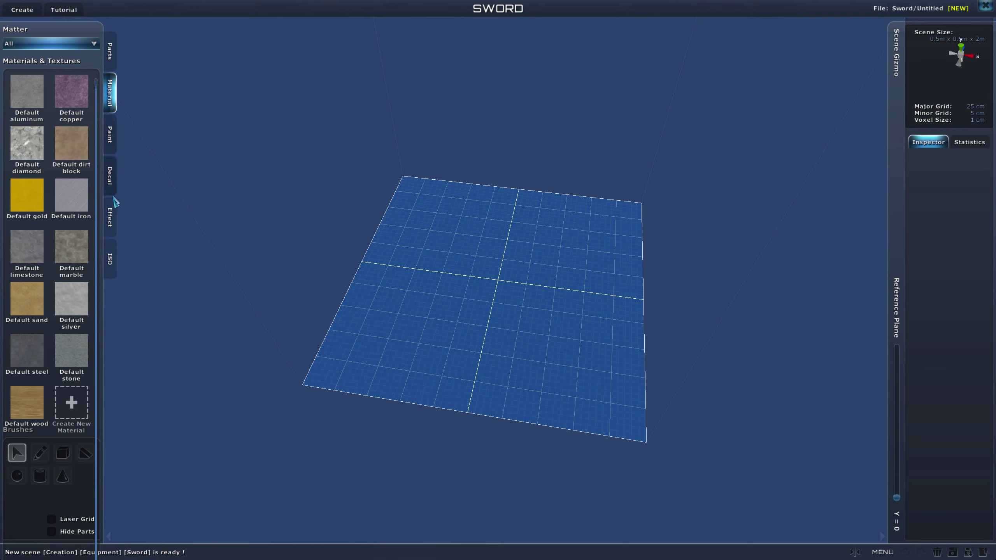
# Step: Load the NewSaber ISO from the Sword folder in the creation editor and export it as a usable item
pyautogui.click(111, 257)
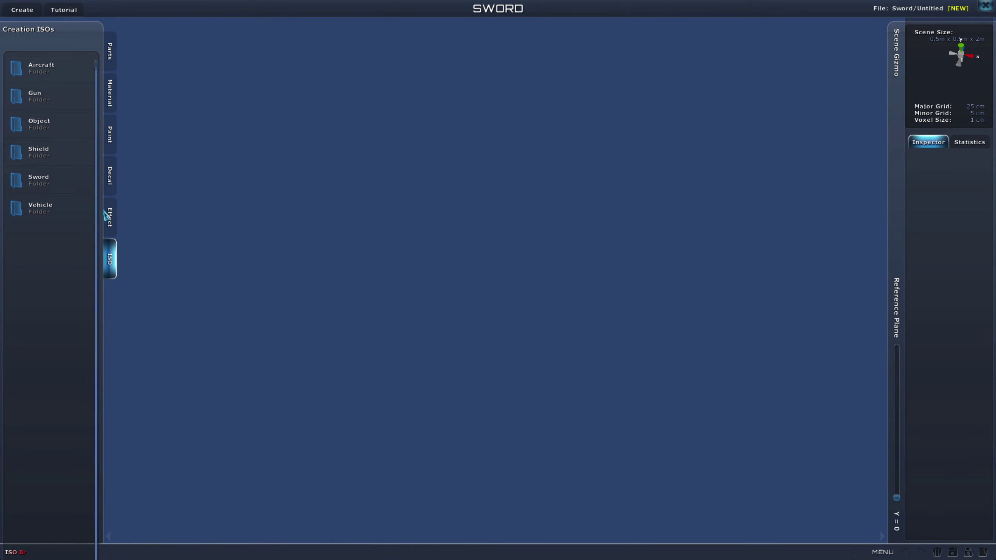
pyautogui.doubleClick(48, 184)
pyautogui.doubleClick(51, 192)
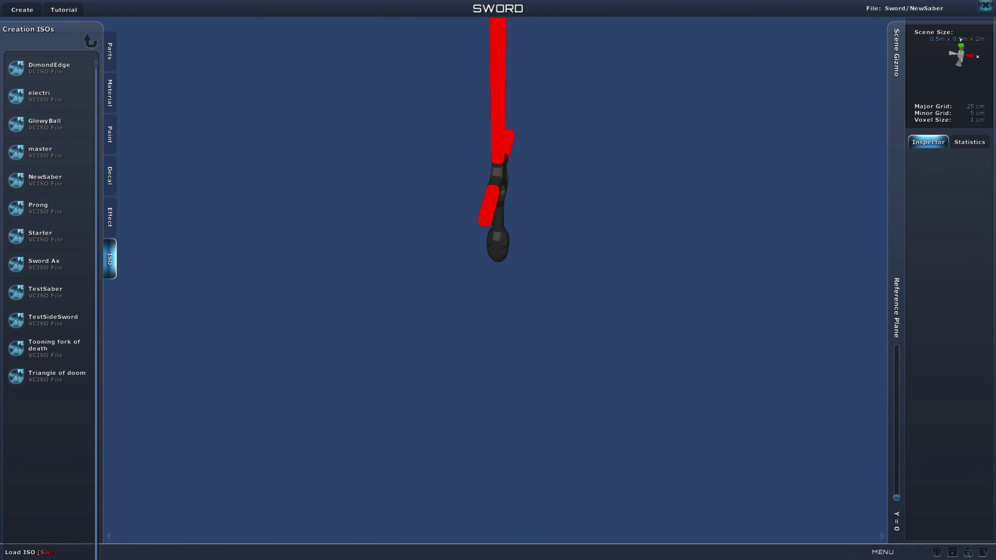
pyautogui.click(983, 552)
pyautogui.click(516, 395)
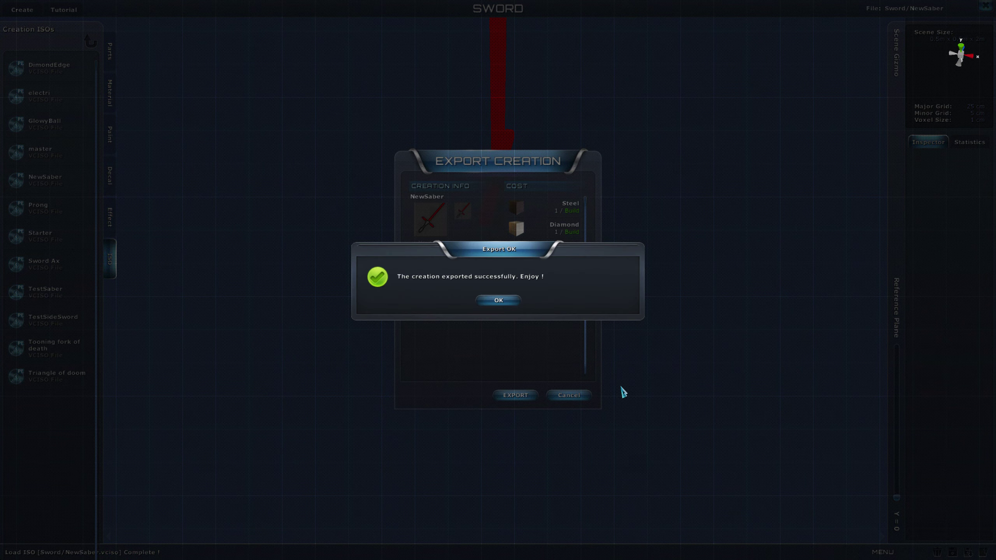
pyautogui.click(494, 303)
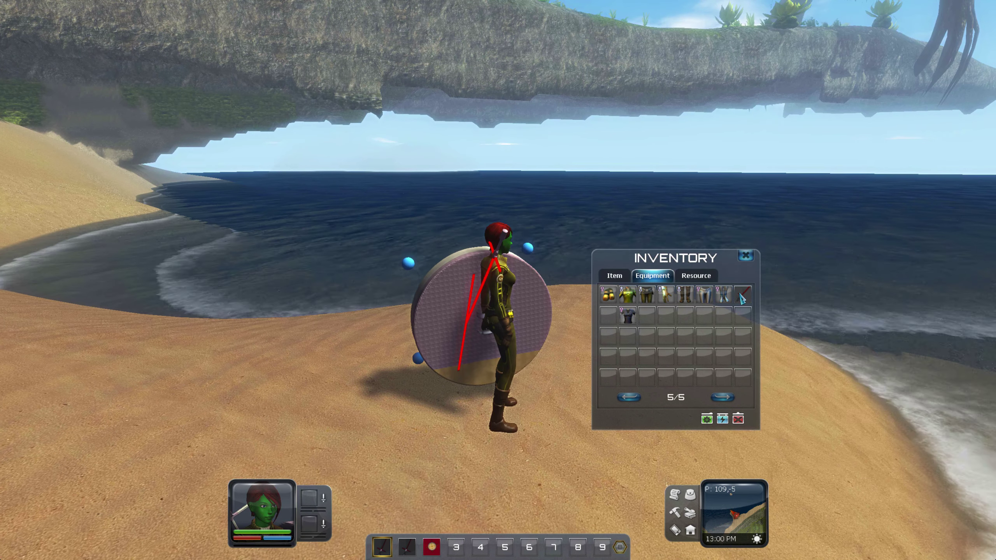
# Step: Equip the exported NewSaber from the inventory in place of the current sword
pyautogui.click(409, 552)
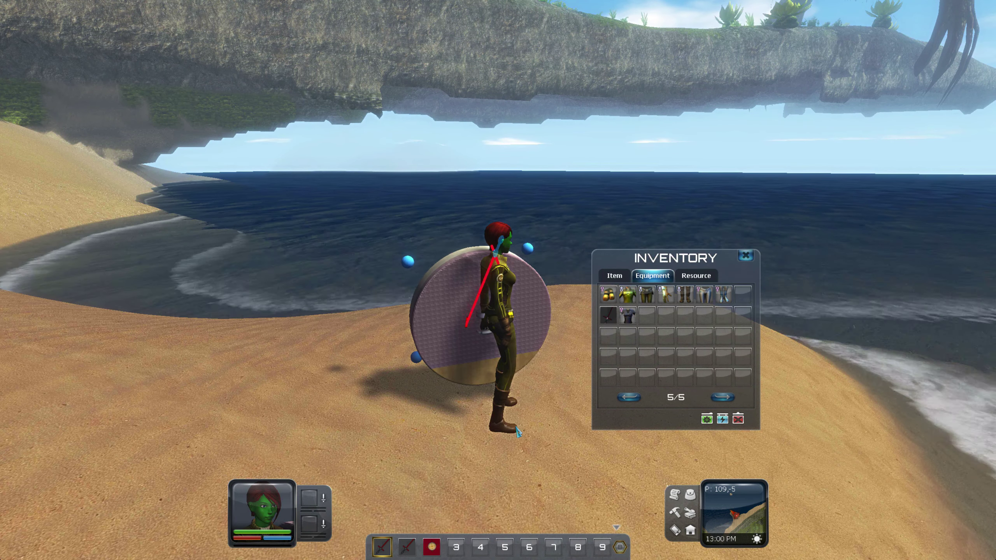
pyautogui.moveTo(464, 442); pyautogui.dragTo(816, 454, button='right')
pyautogui.moveTo(508, 448); pyautogui.dragTo(289, 409, button='right')
# Step: Unequip the character's shield and close the equipment and inventory windows
pyautogui.press('c')
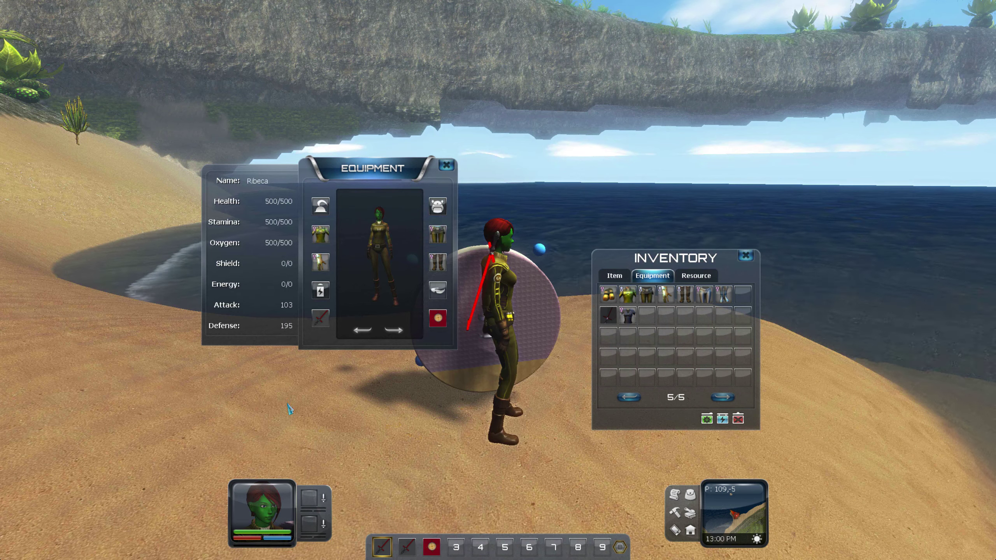
pyautogui.rightClick(440, 320)
pyautogui.press('c')
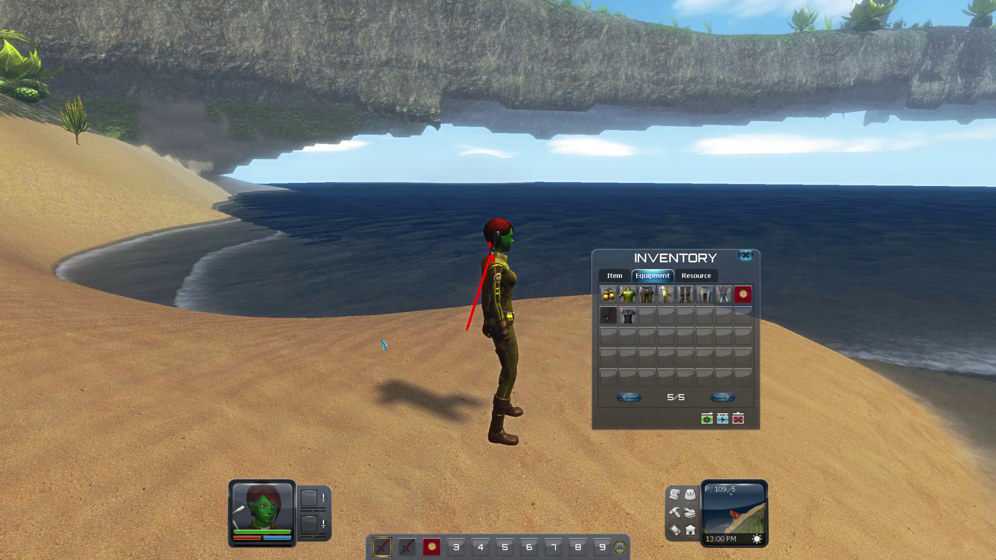
pyautogui.moveTo(382, 340); pyautogui.dragTo(456, 356)
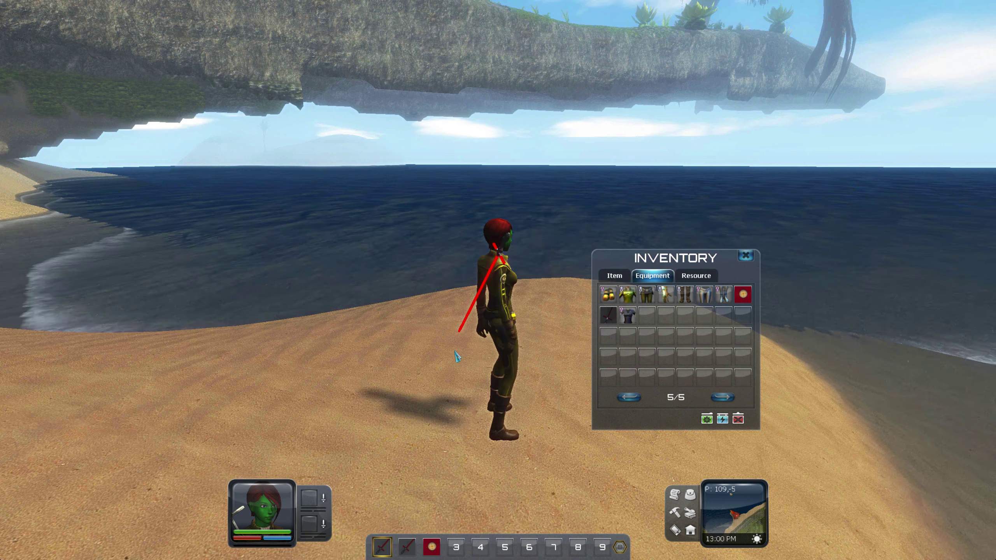
pyautogui.click(745, 255)
# Step: Draw the new sword and examine it on the character from several angles
pyautogui.moveTo(661, 418); pyautogui.dragTo(773, 356, button='right')
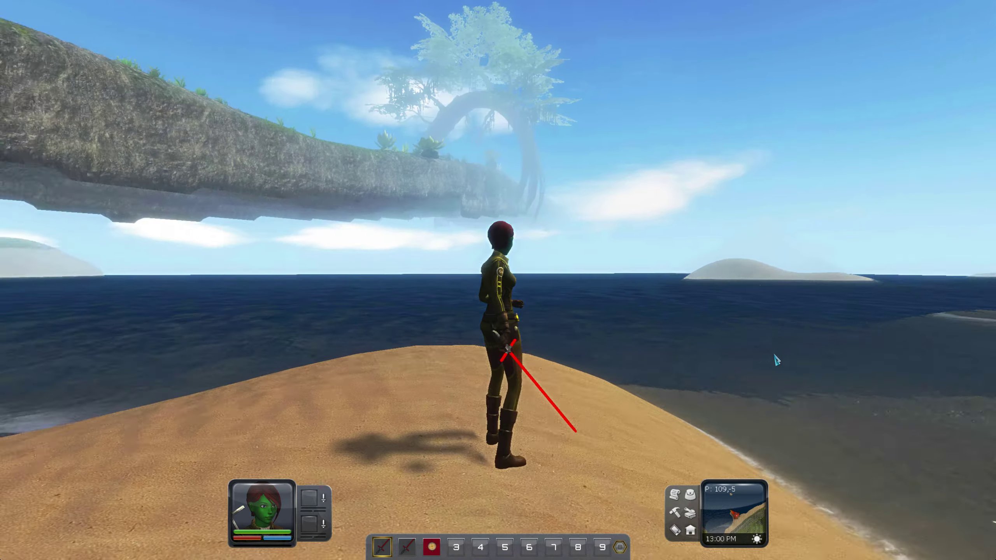
pyautogui.moveTo(697, 397); pyautogui.dragTo(537, 408)
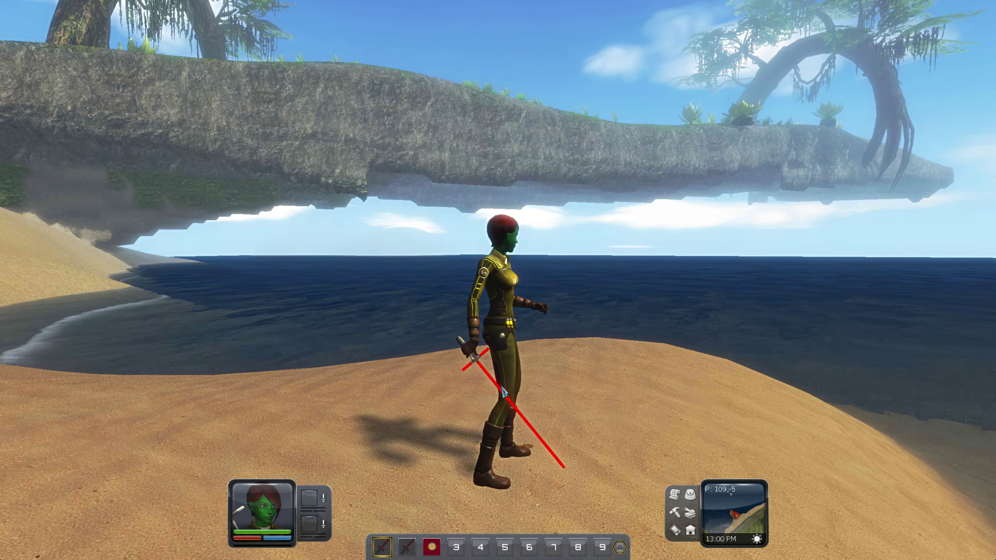
pyautogui.scroll(-2, 618, 438)
pyautogui.press('w')
pyautogui.moveTo(617, 434); pyautogui.dragTo(690, 400, button='right')
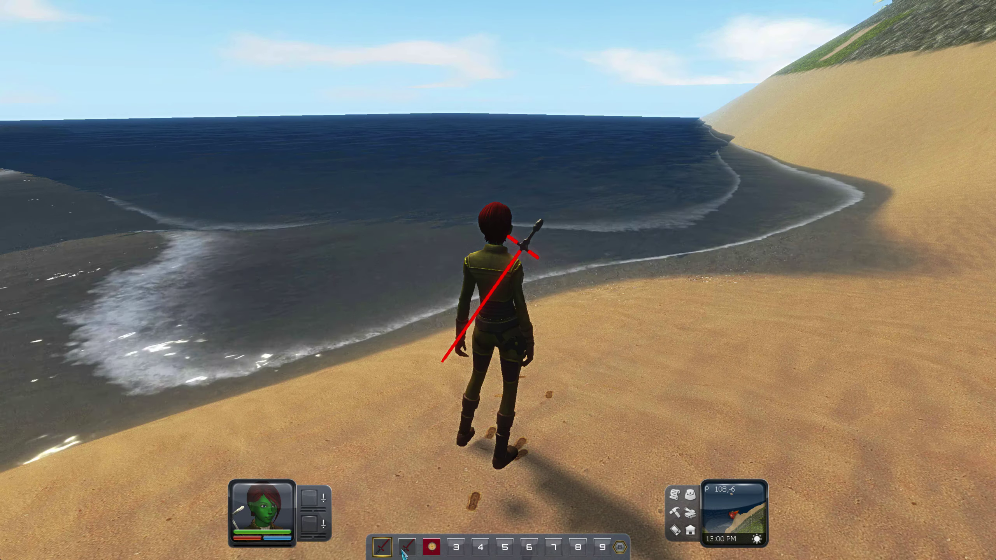
# Step: Draw the NewSaber and swing it a few times while moving the character along the beach
pyautogui.moveTo(403, 554)
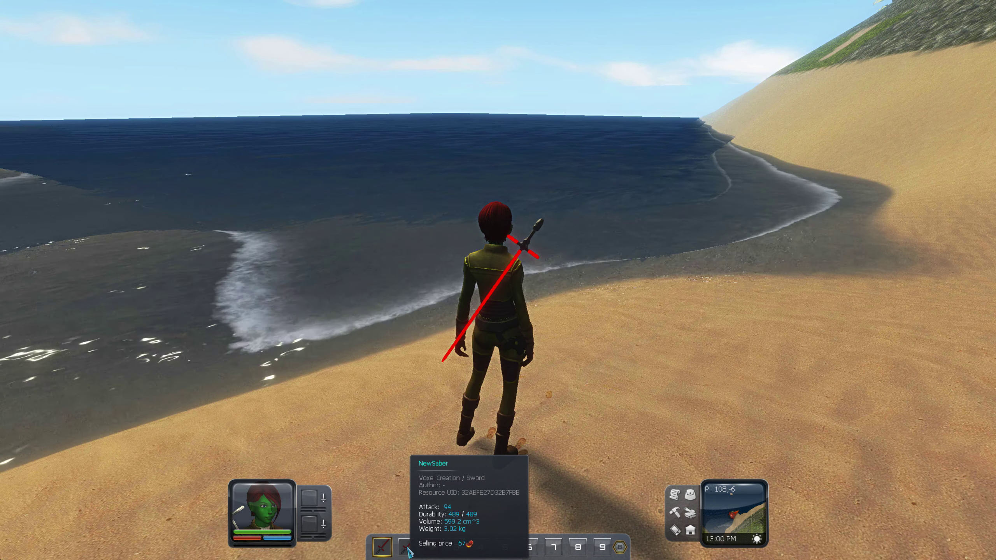
pyautogui.moveTo(399, 434); pyautogui.dragTo(472, 419, button='right')
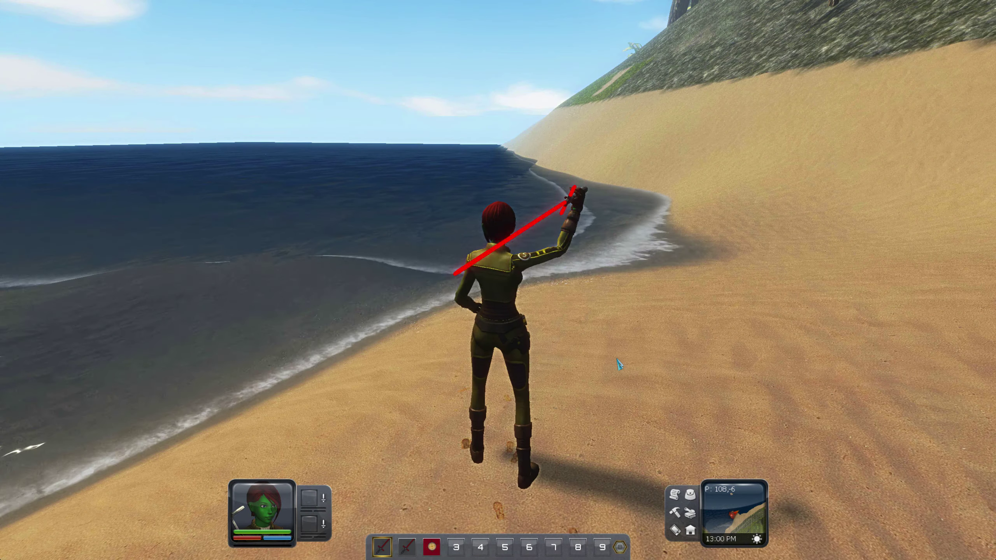
pyautogui.moveTo(644, 360); pyautogui.dragTo(333, 441, button='right')
pyautogui.click(551, 390)
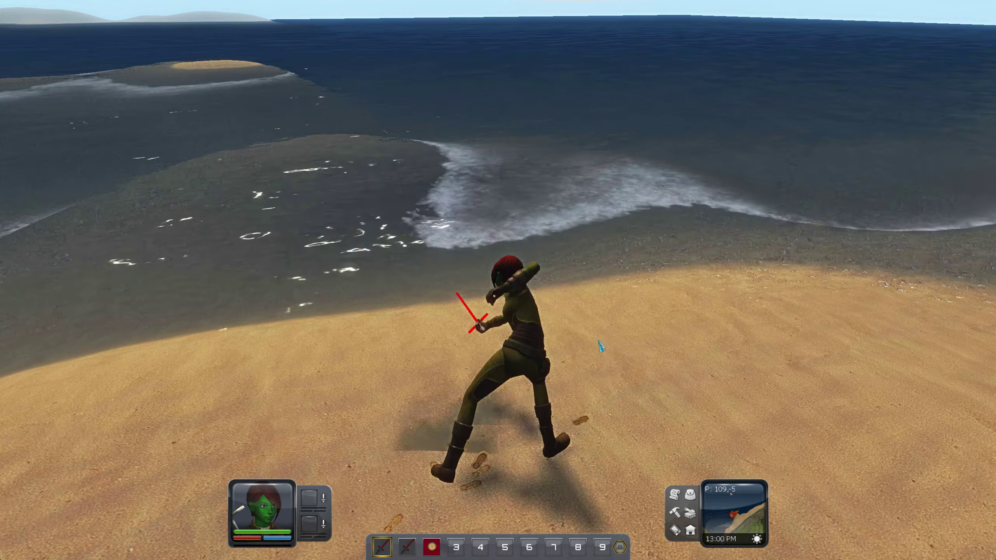
pyautogui.moveTo(444, 296); pyautogui.dragTo(827, 314, button='right')
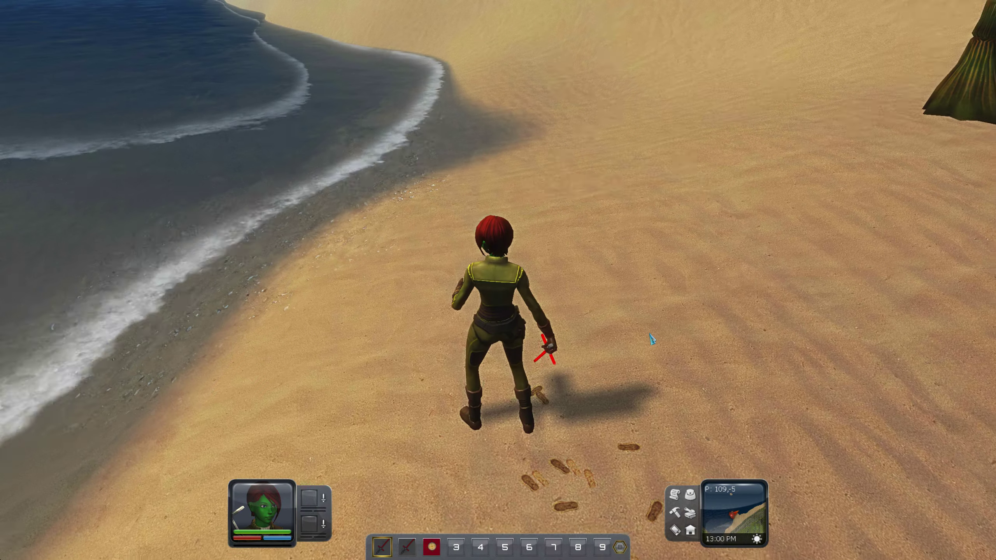
pyautogui.click(649, 334)
pyautogui.moveTo(646, 338); pyautogui.dragTo(765, 271, button='right')
pyautogui.press('w')
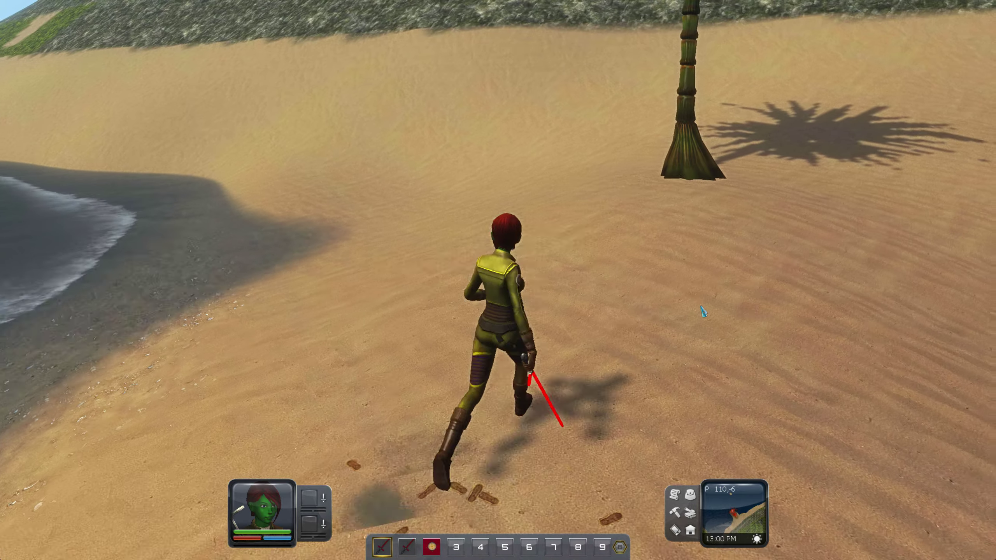
# Step: Turn the character around and examine the drawn sword in hand from the front, side and back
pyautogui.press('s')
pyautogui.moveTo(701, 307); pyautogui.dragTo(520, 409, button='right')
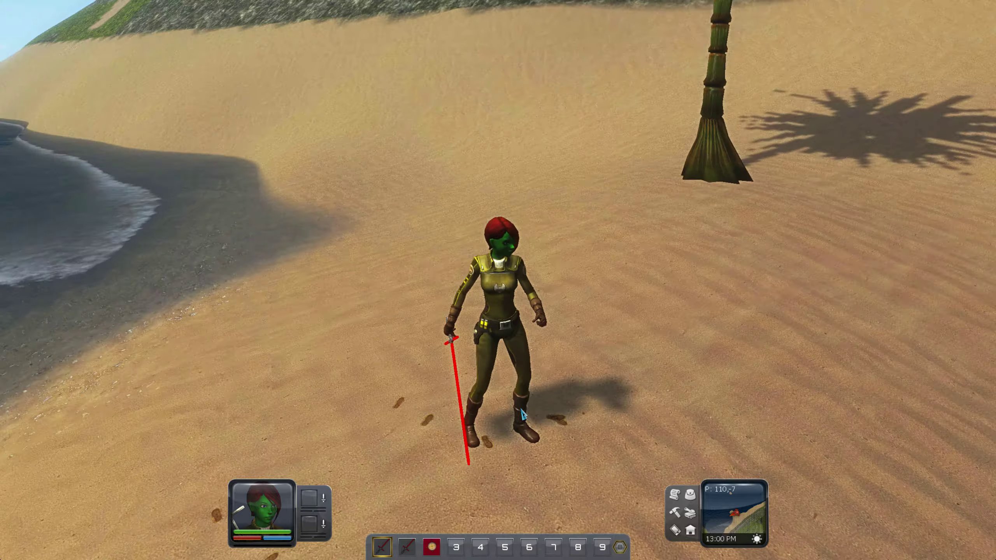
pyautogui.moveTo(524, 414); pyautogui.dragTo(677, 354)
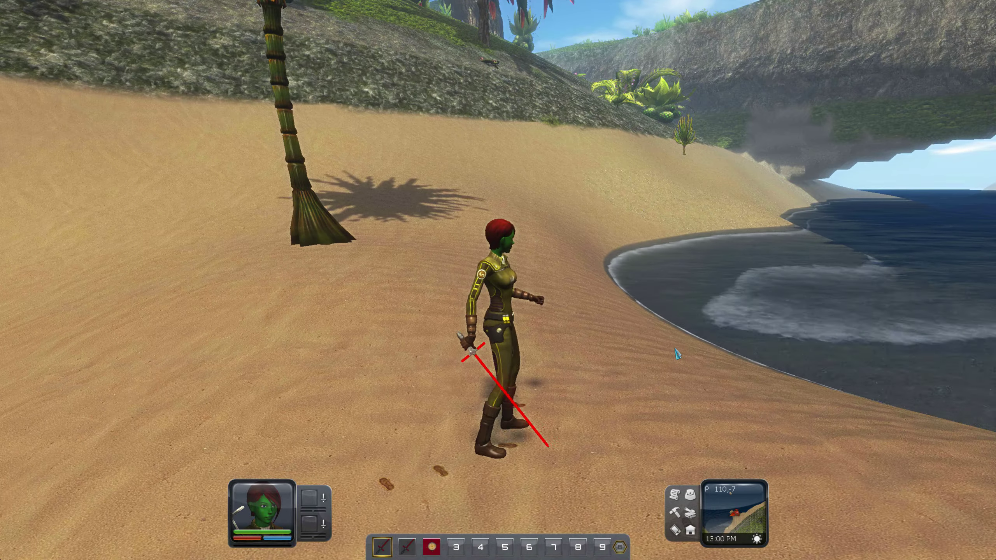
pyautogui.click(675, 348)
pyautogui.moveTo(654, 335); pyautogui.dragTo(423, 254, button='right')
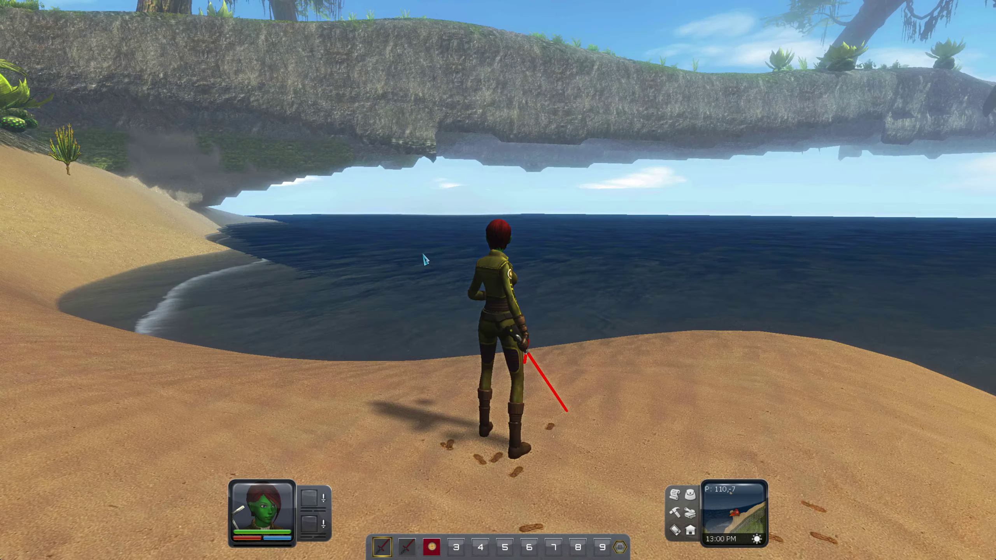
pyautogui.moveTo(622, 259); pyautogui.dragTo(534, 256)
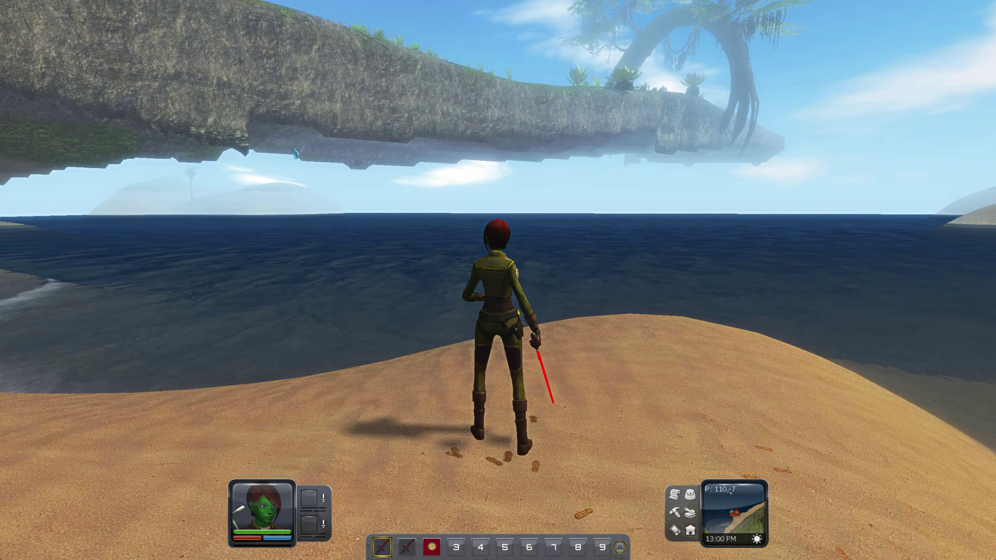
pyautogui.moveTo(640, 224); pyautogui.dragTo(697, 181)
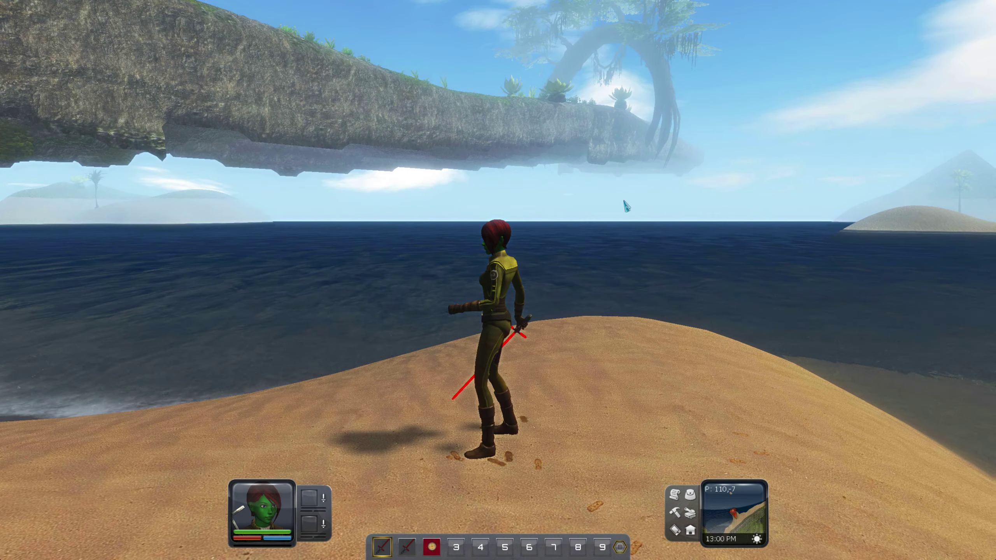
# Step: Sheathe the sword, examine how it sits on the character's back from several angles, and run along the beach
pyautogui.moveTo(528, 222); pyautogui.dragTo(551, 224)
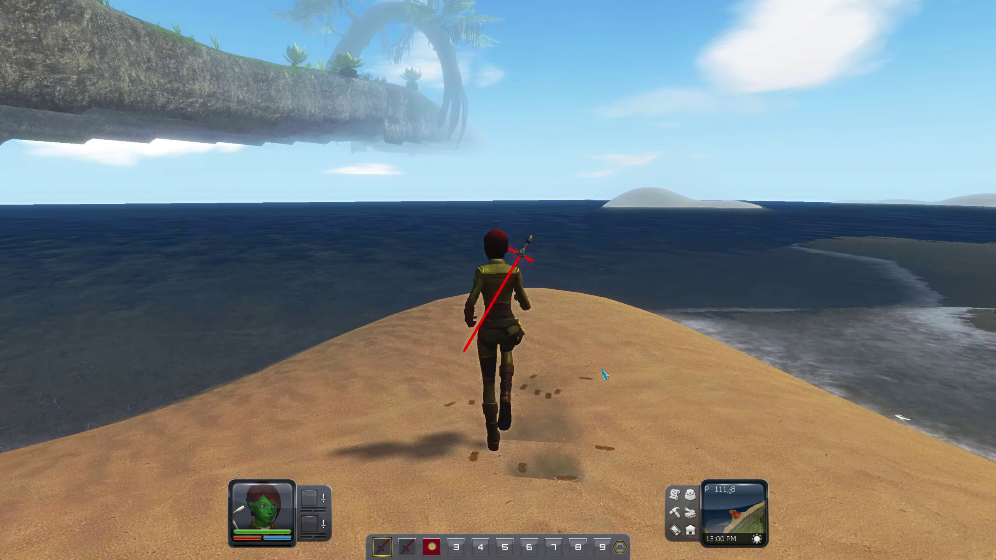
pyautogui.moveTo(632, 313); pyautogui.dragTo(596, 329)
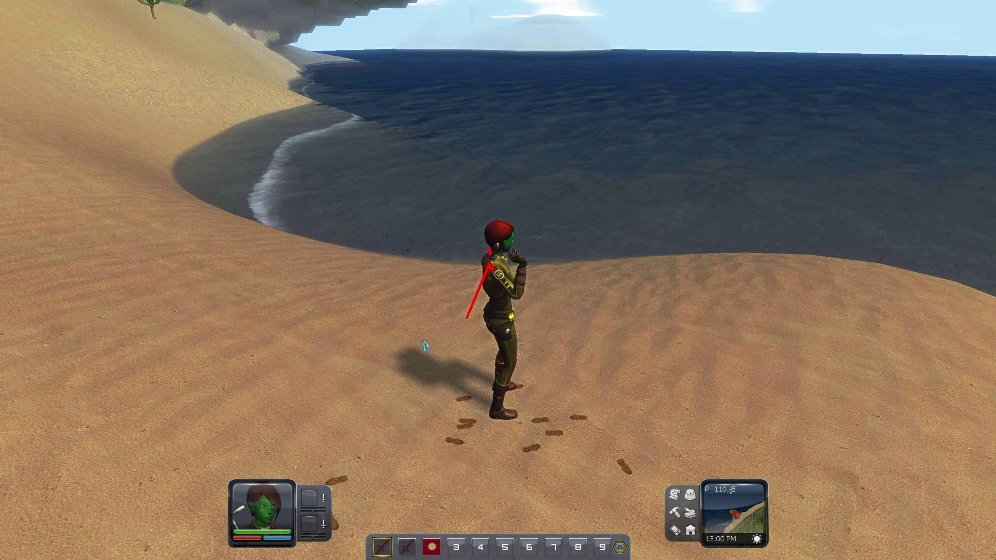
pyautogui.moveTo(423, 340); pyautogui.dragTo(364, 370, button='right')
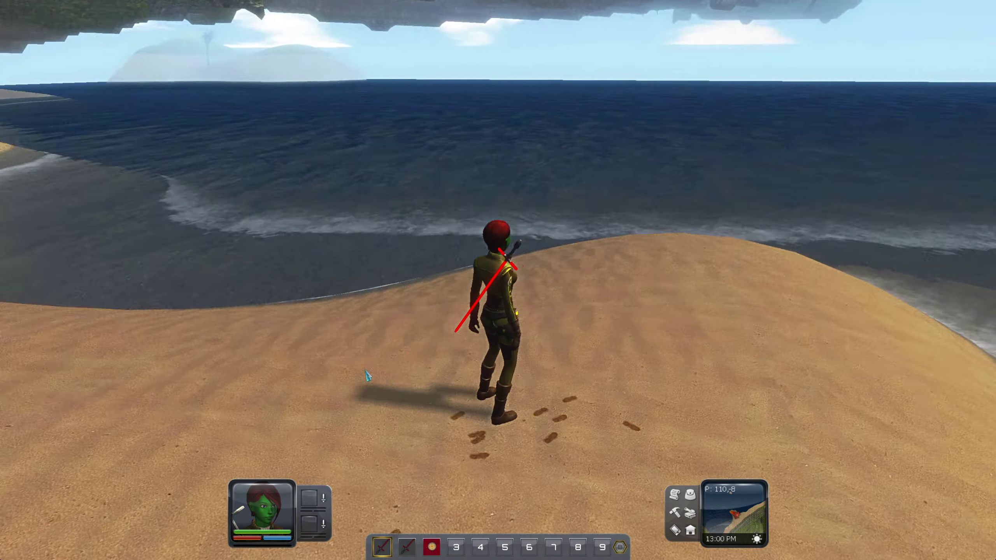
pyautogui.moveTo(366, 374); pyautogui.dragTo(549, 366)
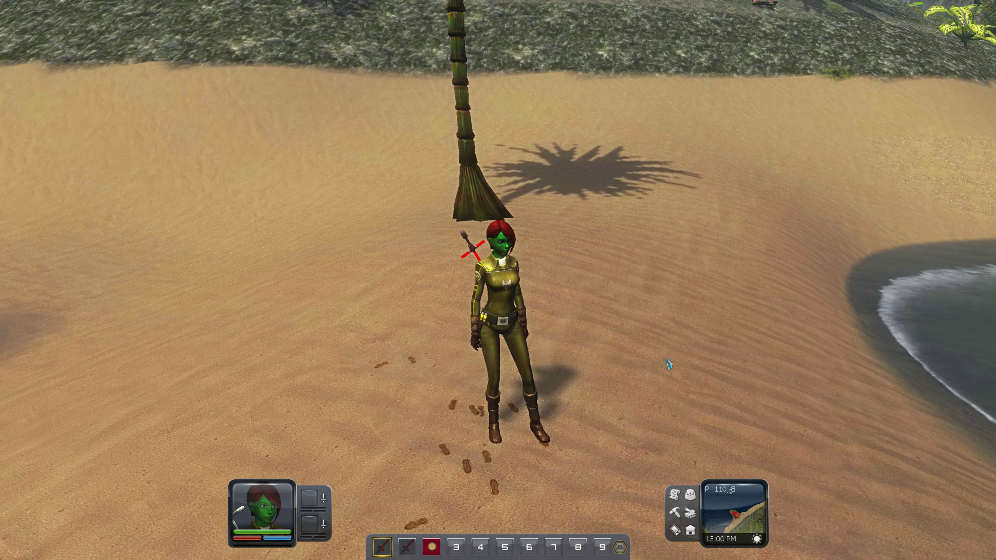
pyautogui.moveTo(572, 330); pyautogui.dragTo(464, 326, button='right')
pyautogui.press('w')
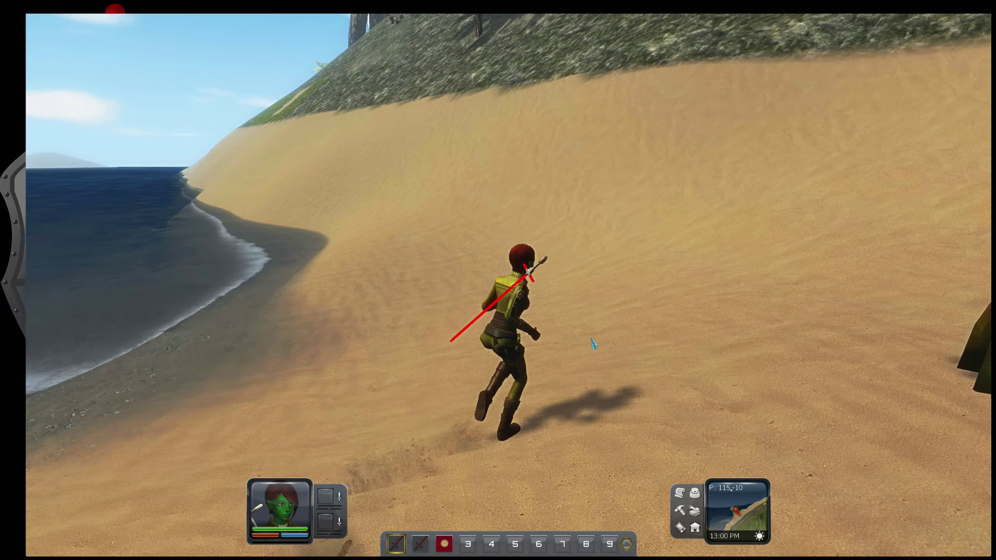